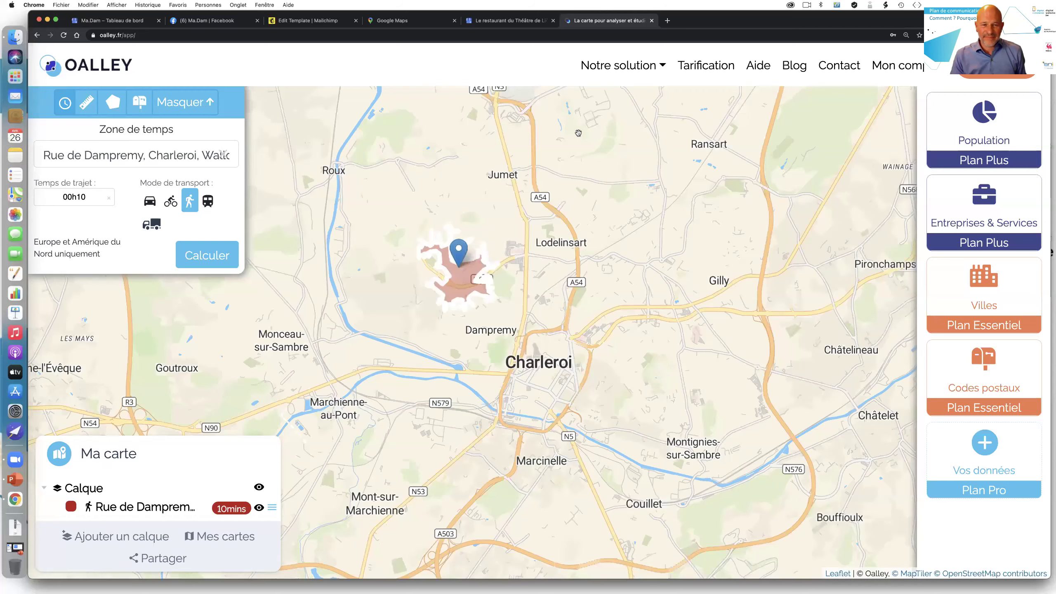
Examine the extent of the 10-minute walking zone around the Charleroi address on the map, in overview and at street level
scroll(578, 133, down, 1)
scroll(579, 133, down, 1)
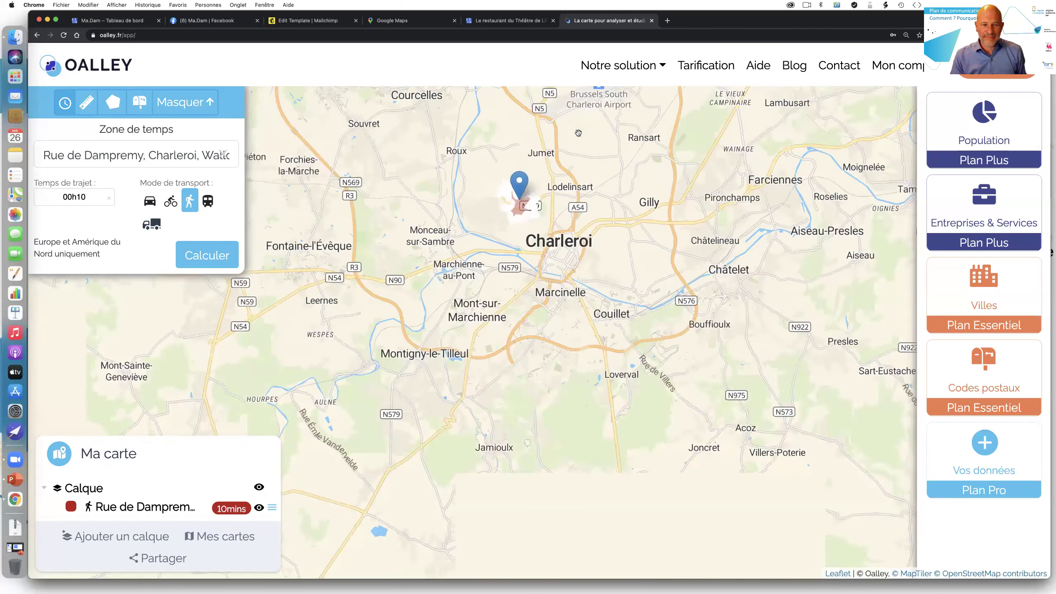
scroll(579, 133, up, 3)
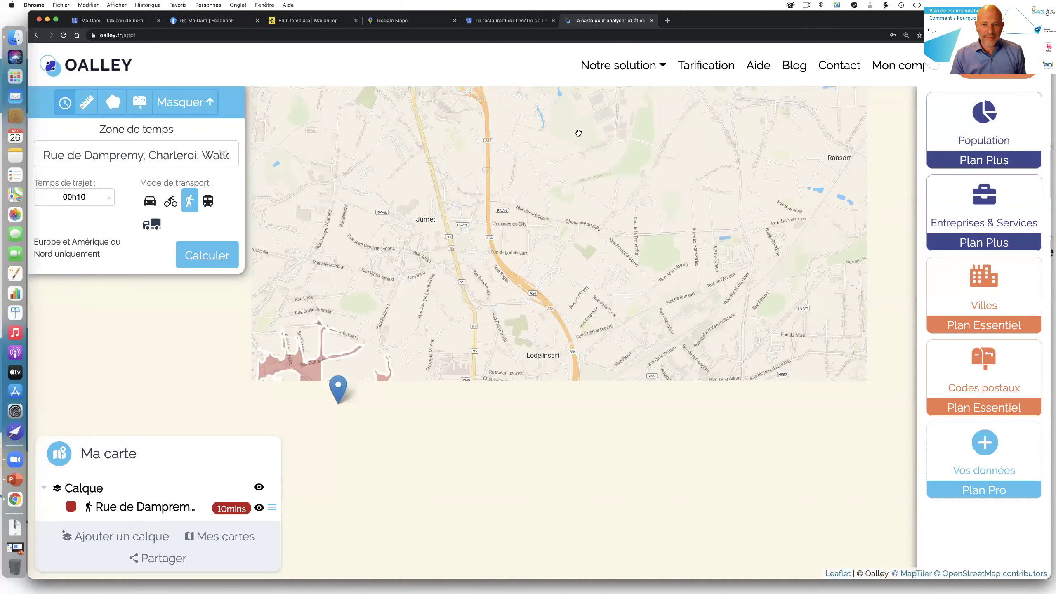
scroll(578, 133, down, 2)
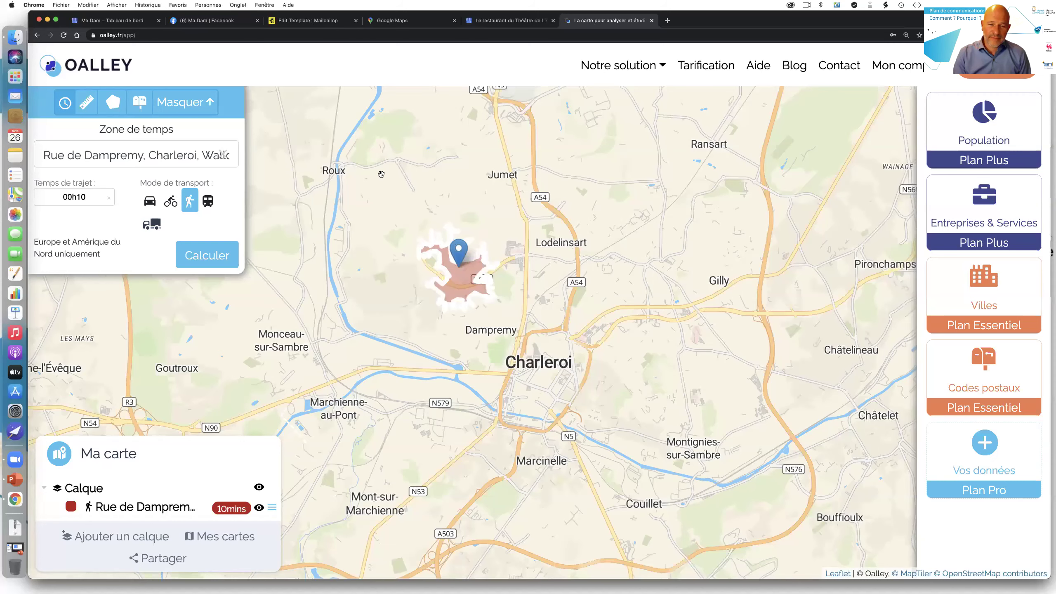
scroll(473, 190, down, 3)
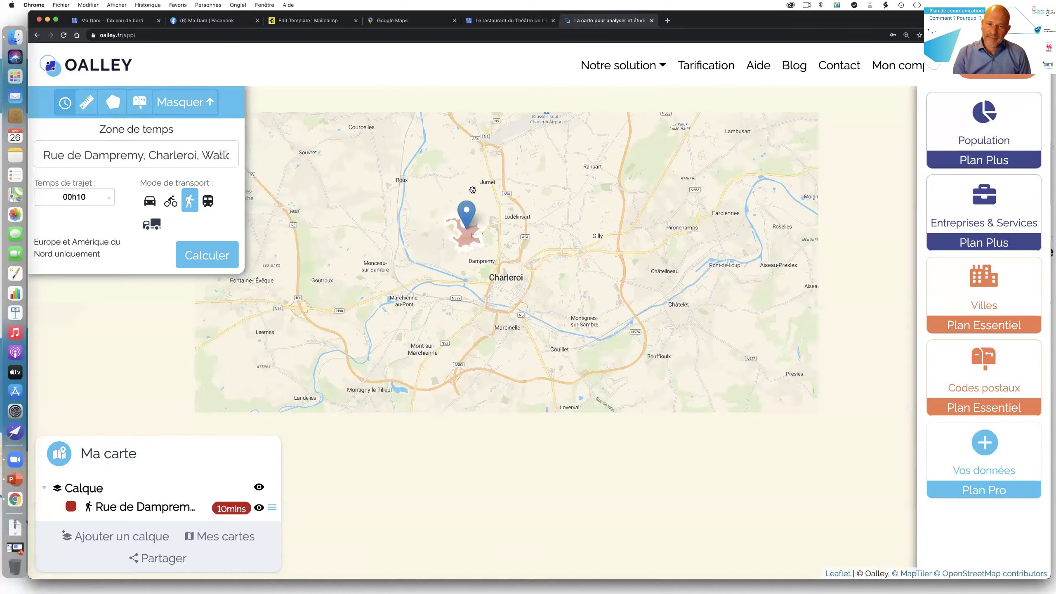
scroll(435, 260, up, 3)
scroll(435, 260, up, 2)
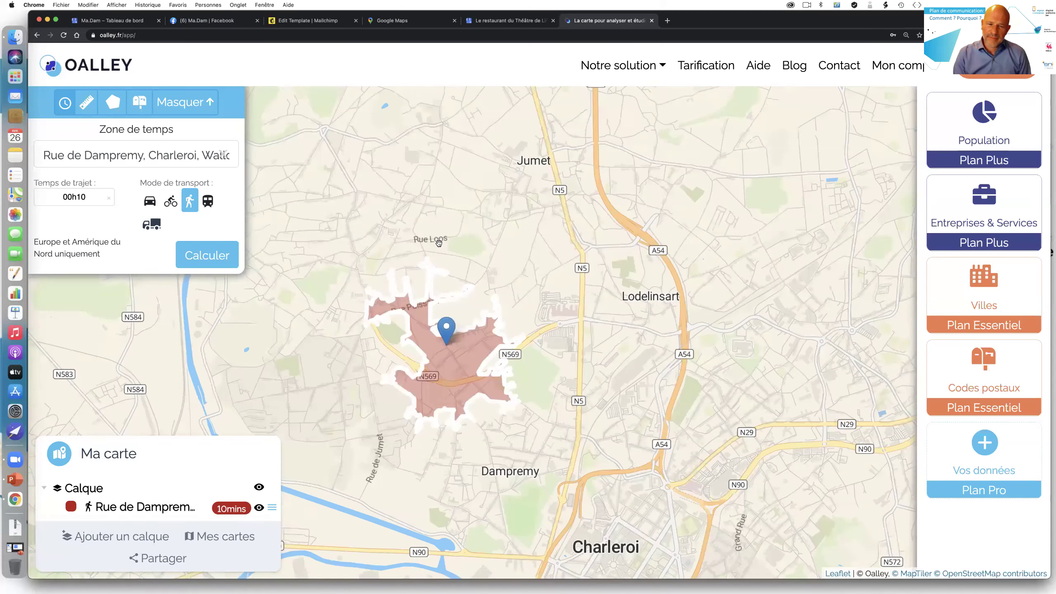
key(Left)
key(Left)
key(Down)
key(Down)
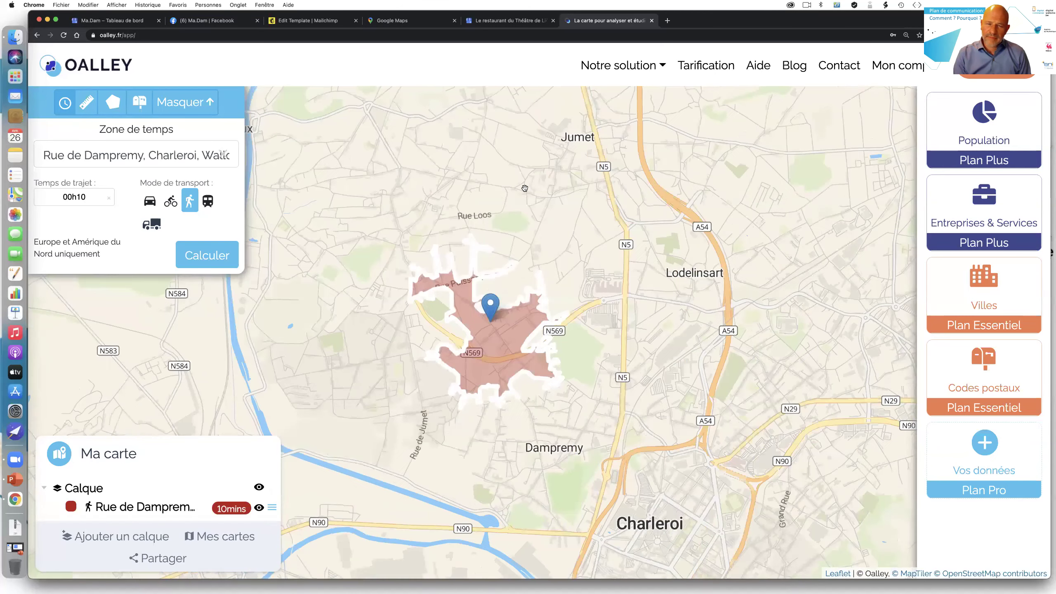
scroll(526, 188, up, 3)
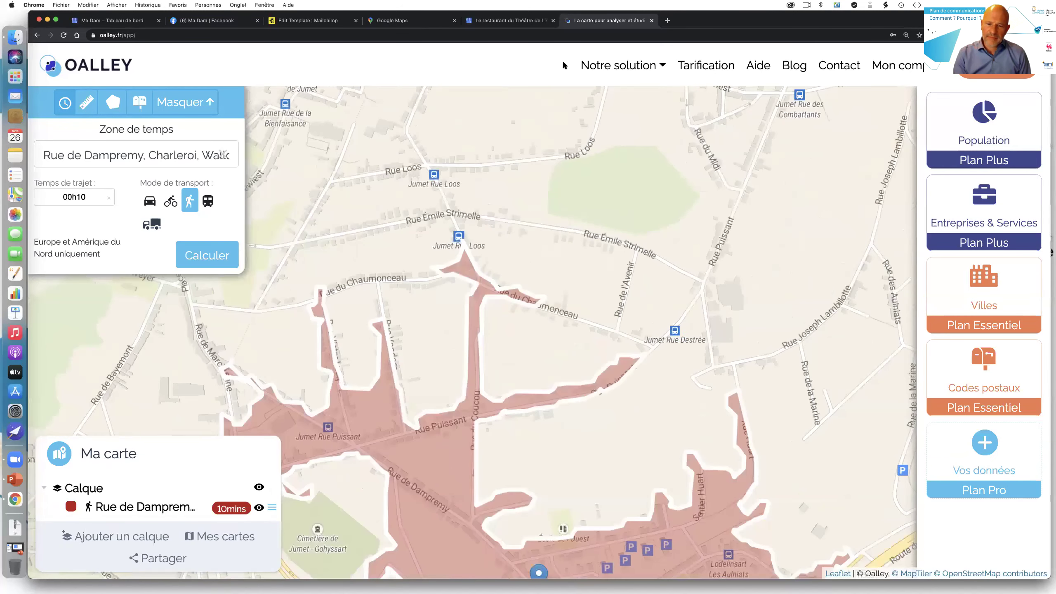
key(Down)
key(Down)
key(Down)
key(Down)
key(Down)
key(Down)
scroll(577, 210, down, 2)
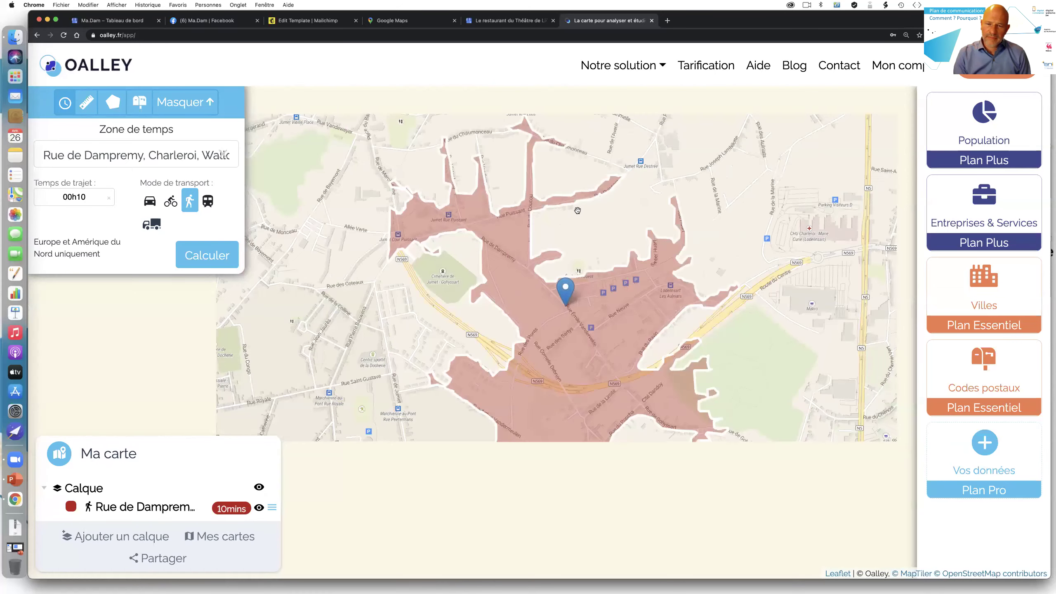
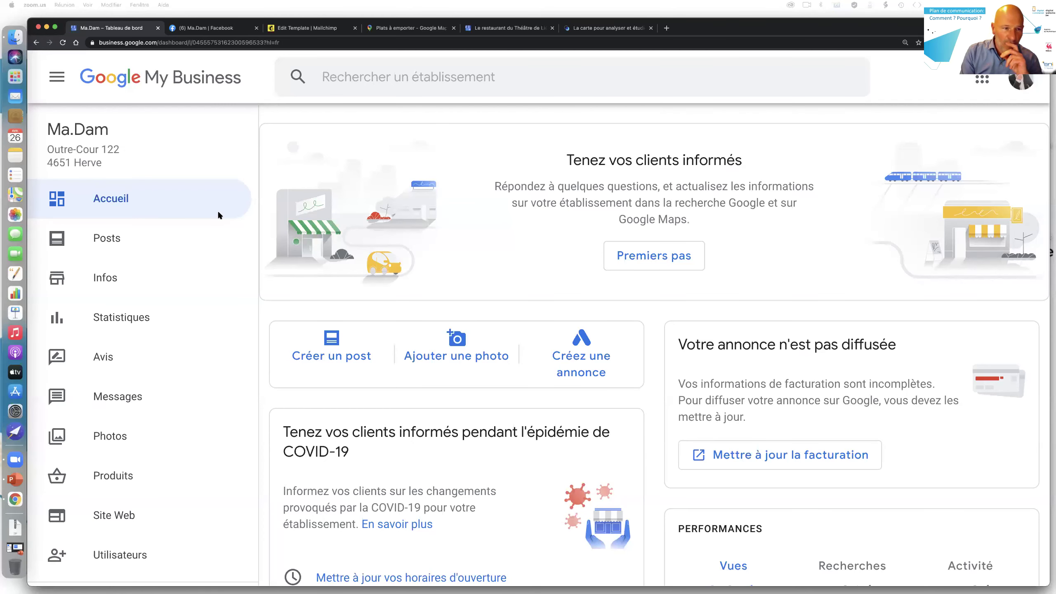
Review the Ma.Dam business dashboard, including its performance figures, suggested actions and latest post
scroll(191, 253, down, 2)
scroll(224, 270, up, 2)
scroll(464, 374, down, 4)
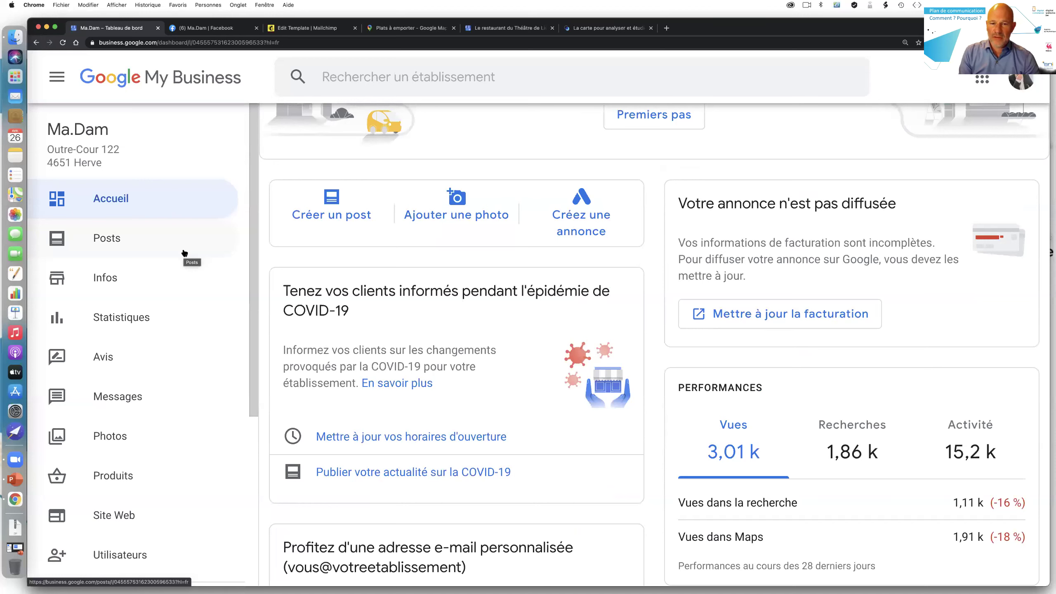
scroll(188, 260, down, 2)
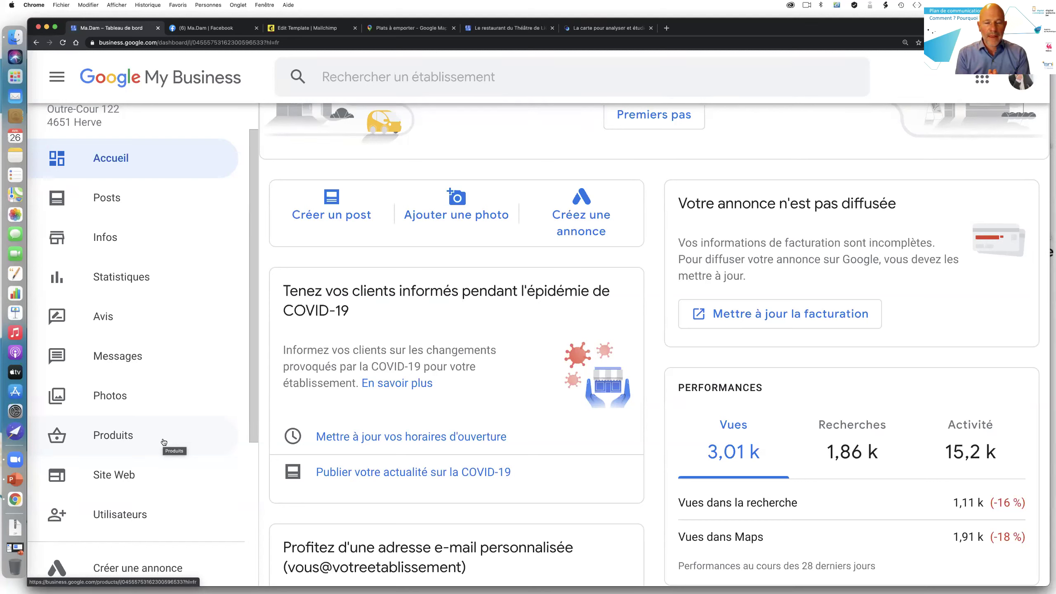
scroll(416, 313, down, 3)
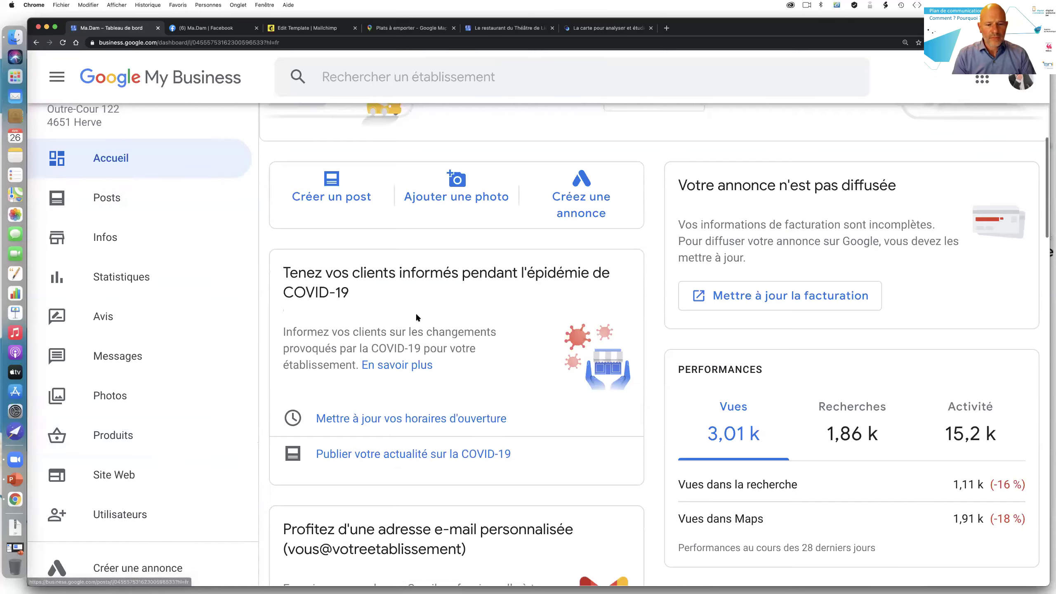
scroll(416, 317, down, 8)
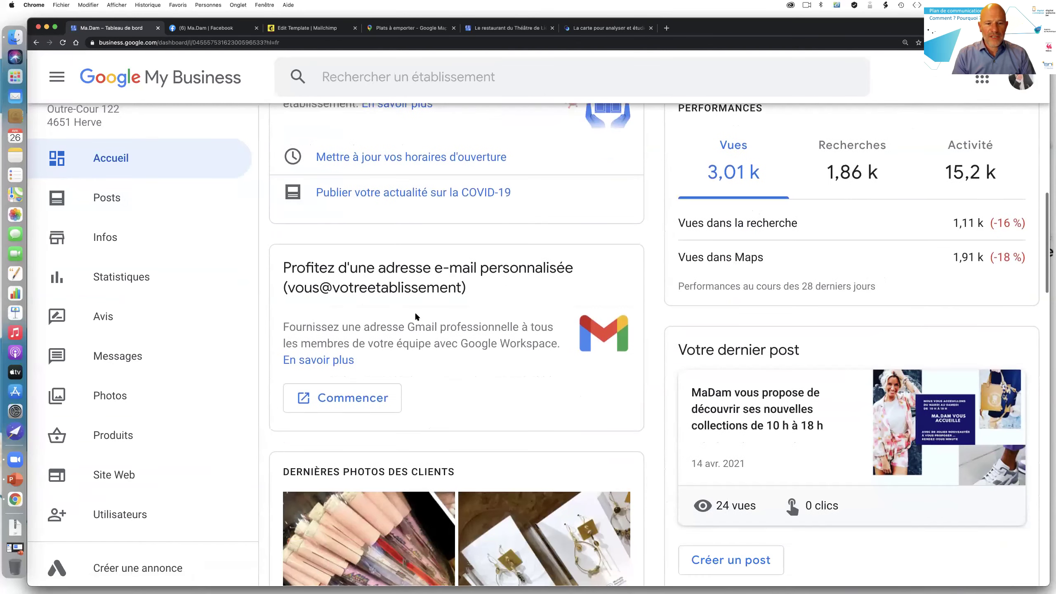
scroll(416, 317, up, 9)
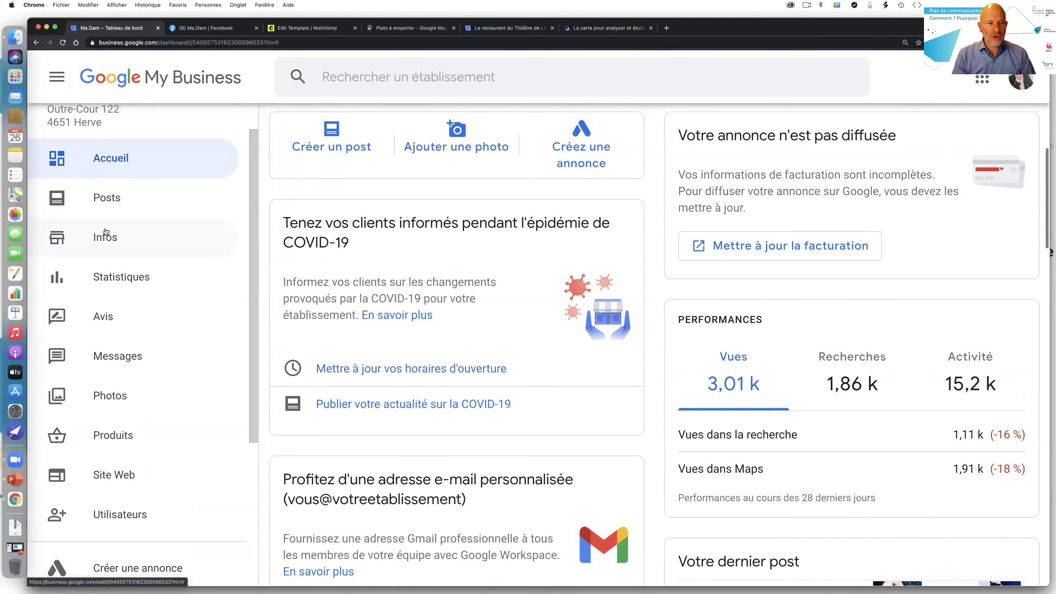
Open Ma.Dam's business information and review its category, location, opening hours, contact details and website
click(108, 233)
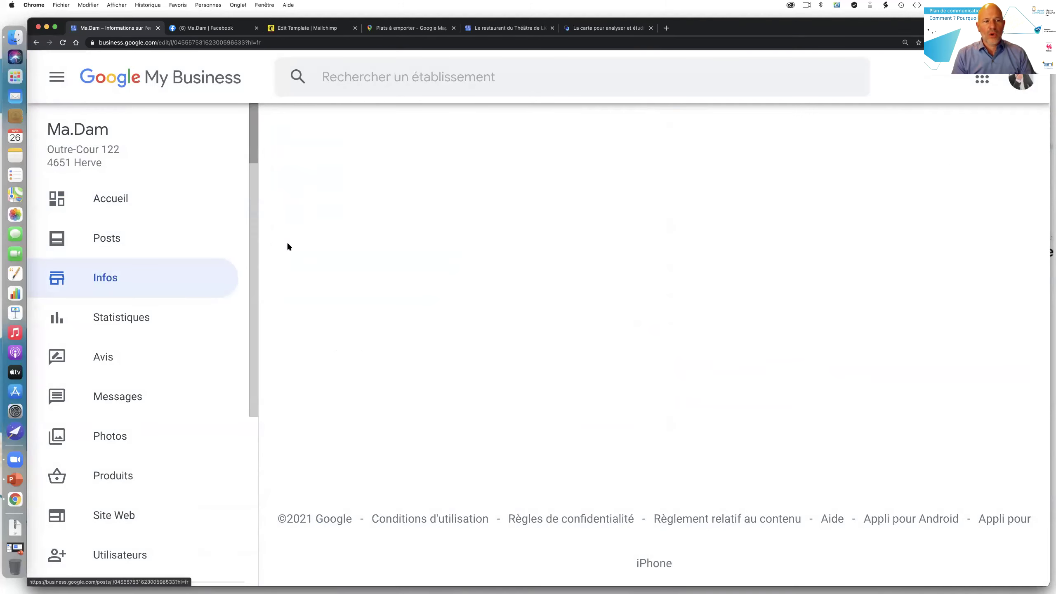
scroll(442, 266, down, 3)
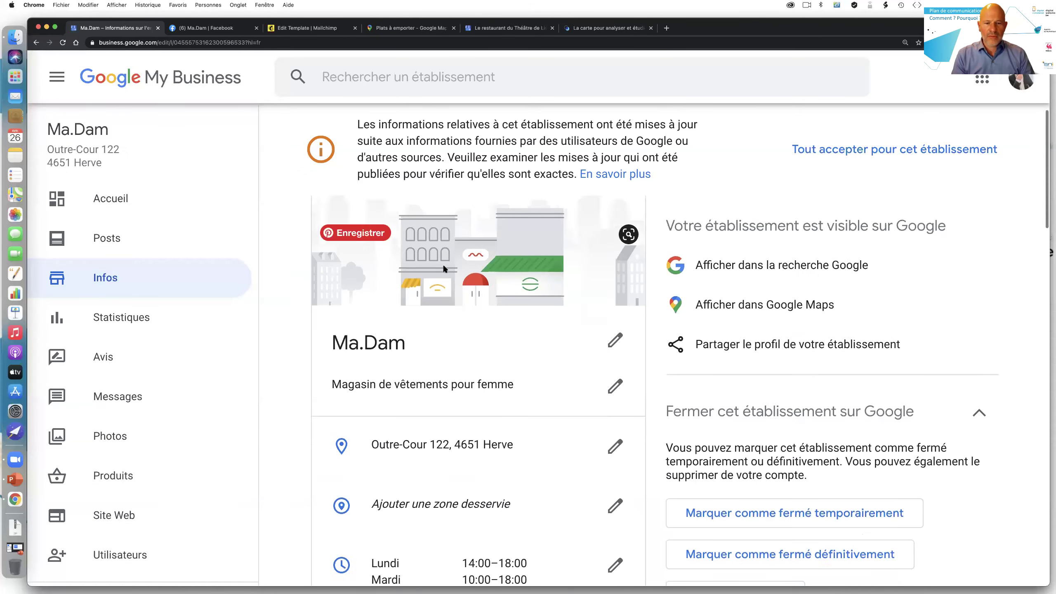
scroll(443, 269, down, 1)
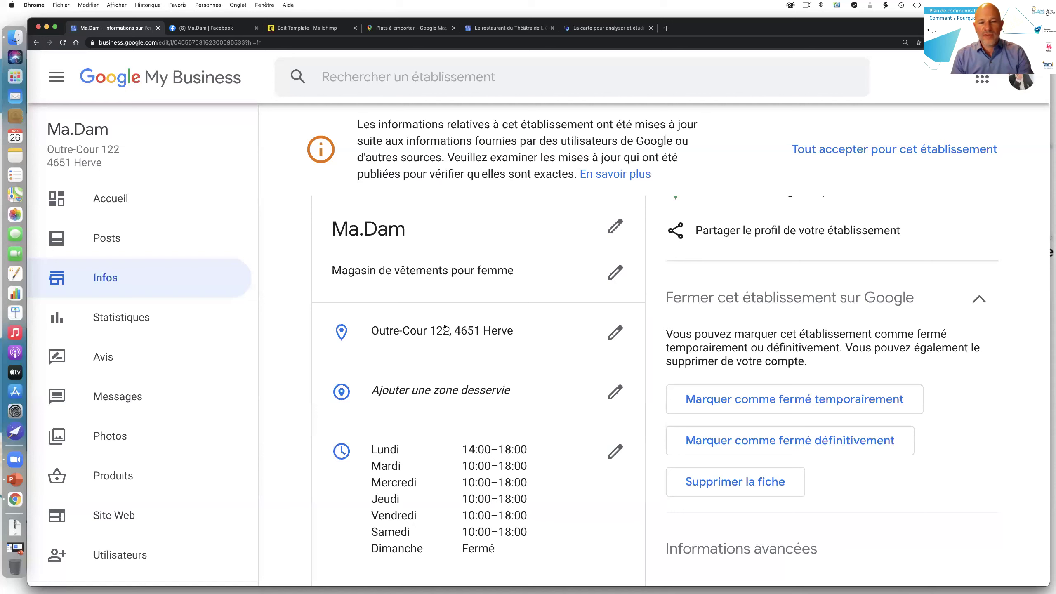
scroll(445, 330, down, 3)
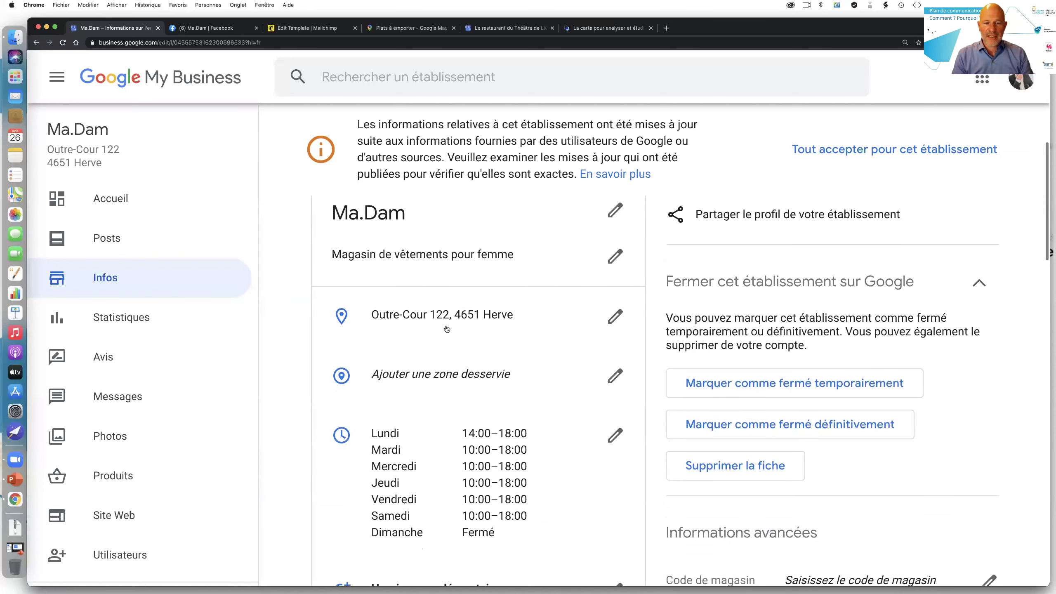
scroll(446, 329, down, 5)
scroll(447, 329, down, 6)
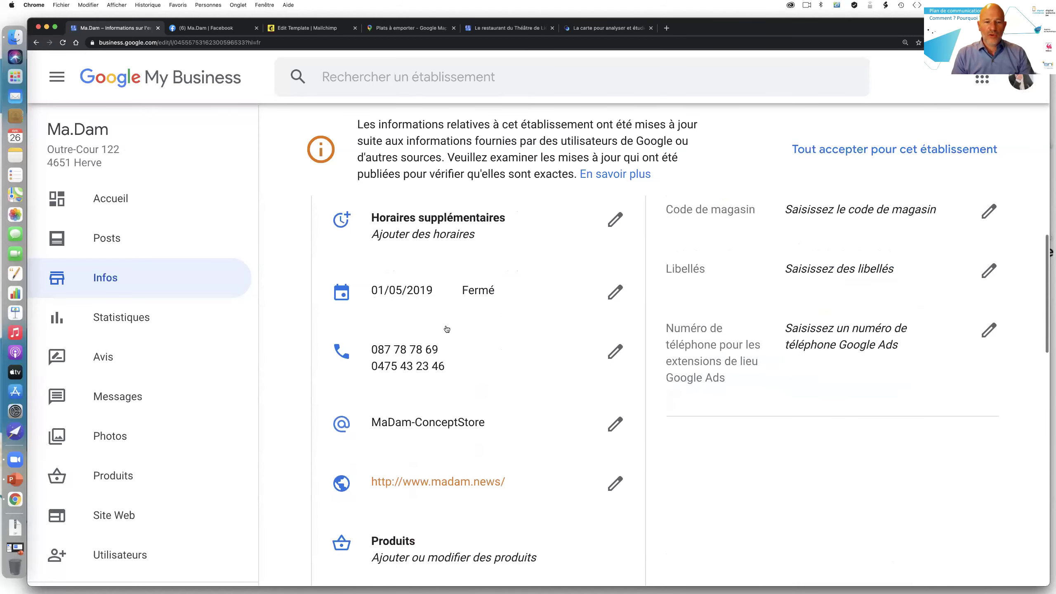
scroll(446, 330, down, 1)
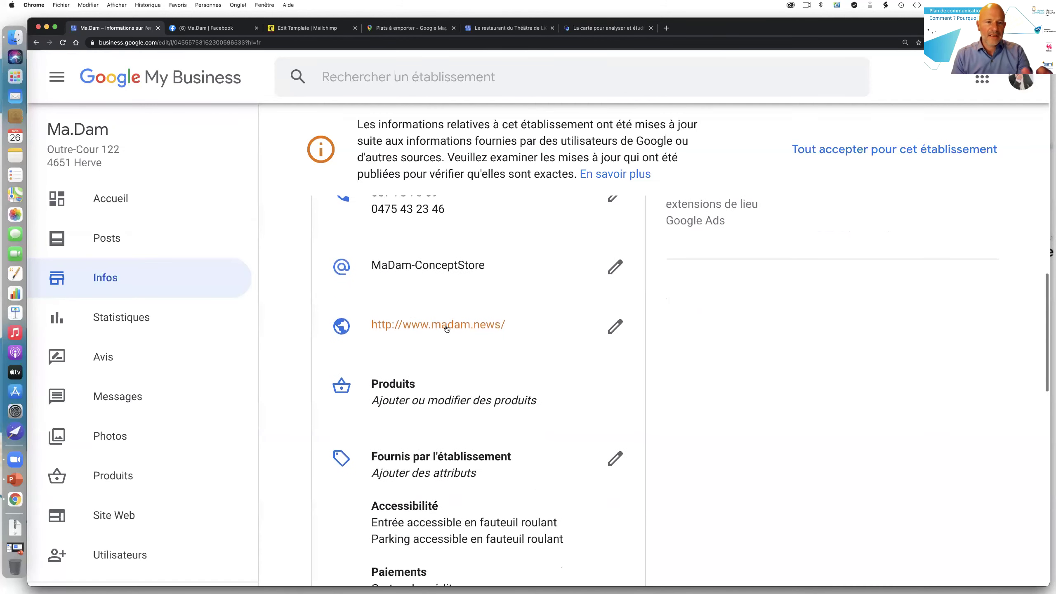
scroll(447, 330, down, 2)
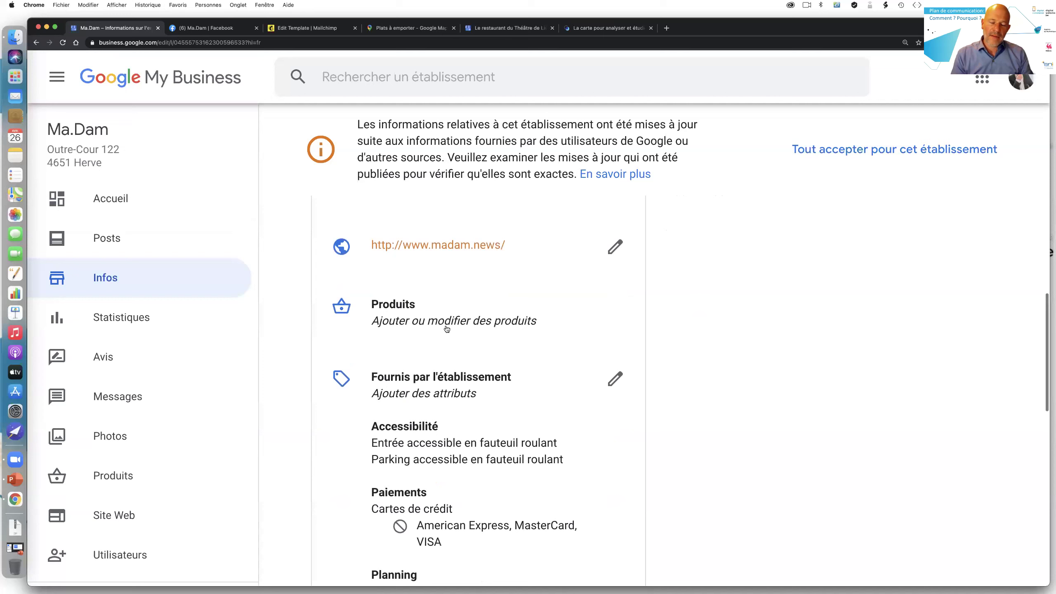
Review Ma.Dam's products entry, accessibility, payment, health and service attributes, and business description, then return to the start of the profile
scroll(446, 329, down, 4)
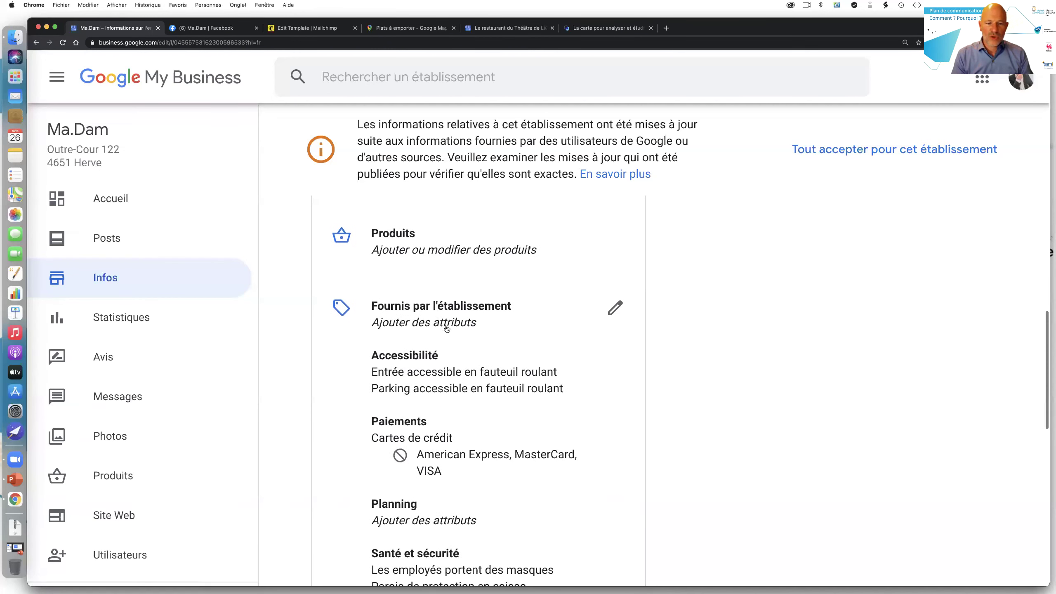
scroll(446, 329, down, 1)
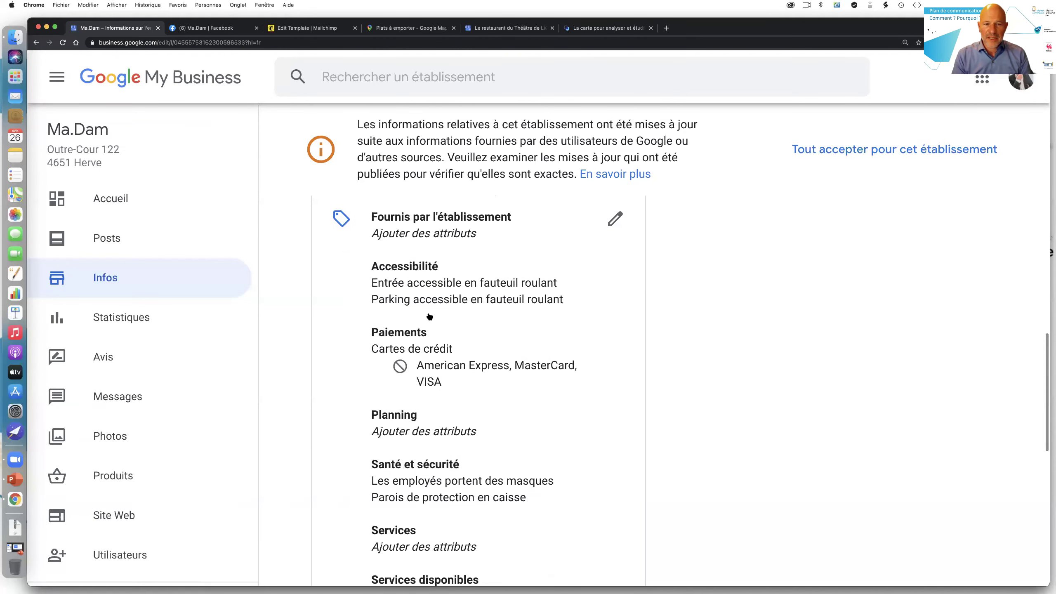
scroll(493, 314, down, 2)
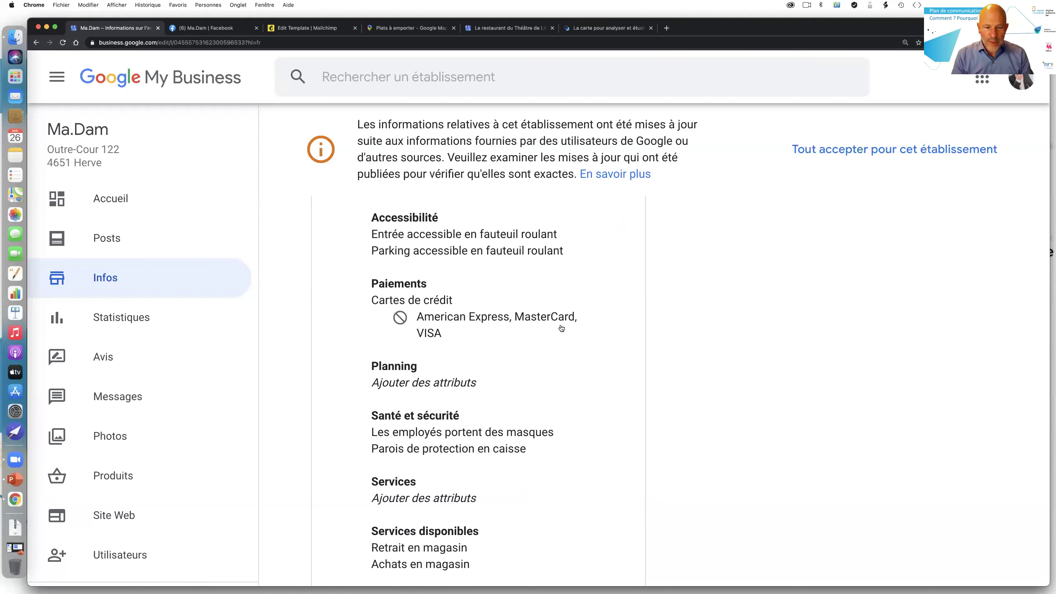
scroll(561, 329, down, 2)
scroll(561, 328, down, 3)
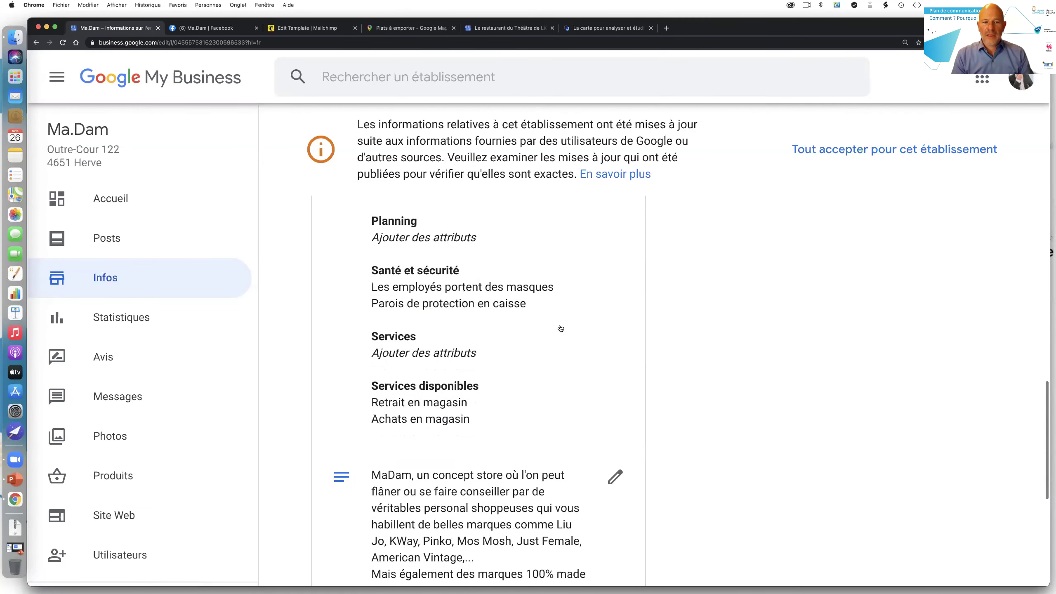
scroll(416, 338, down, 2)
scroll(514, 374, down, 2)
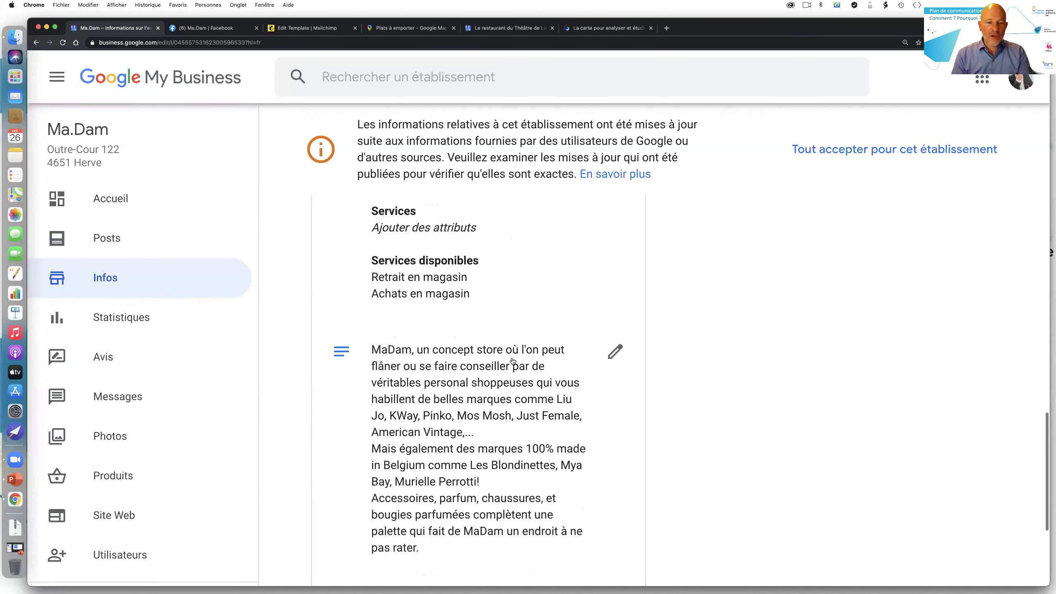
scroll(513, 361, up, 14)
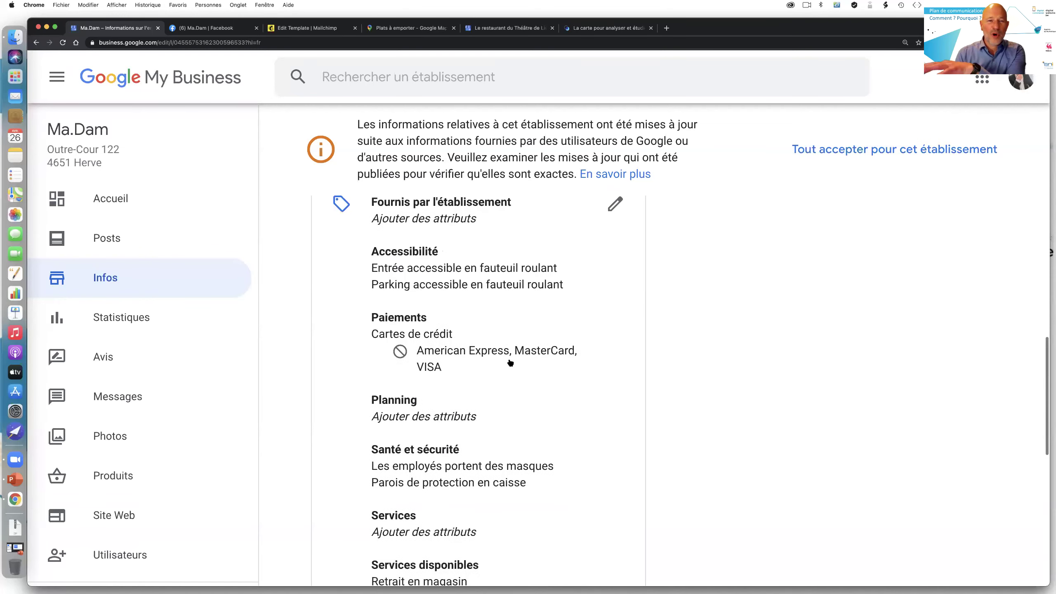
scroll(510, 362, up, 18)
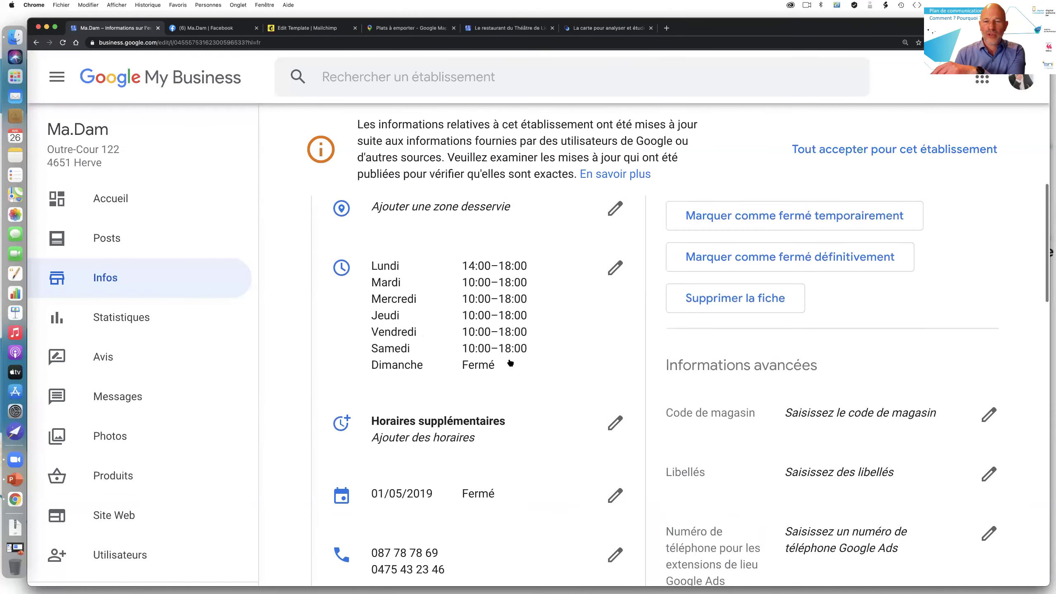
scroll(511, 362, up, 1)
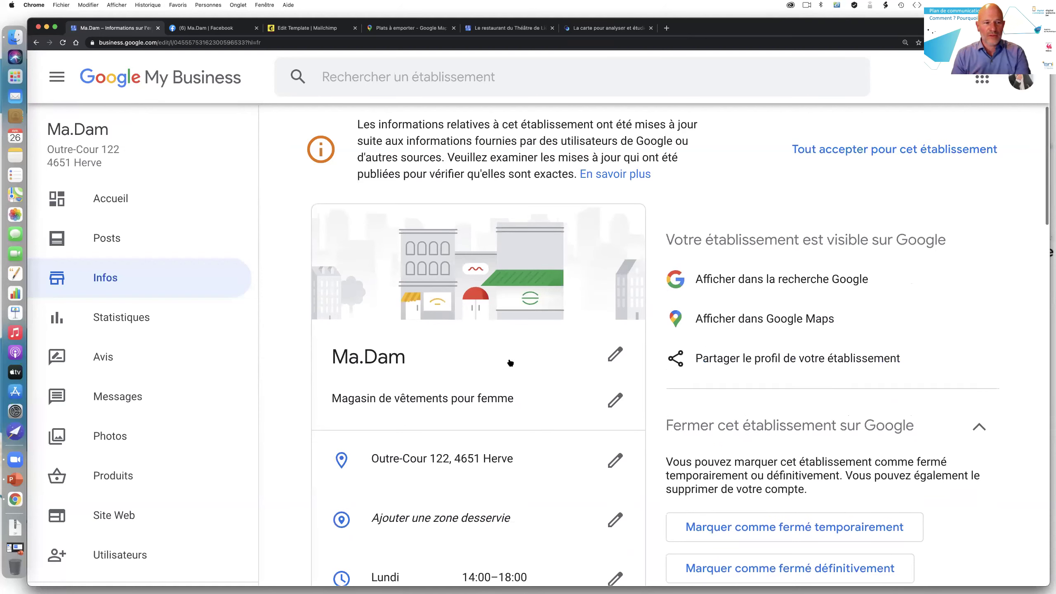
scroll(510, 363, down, 1)
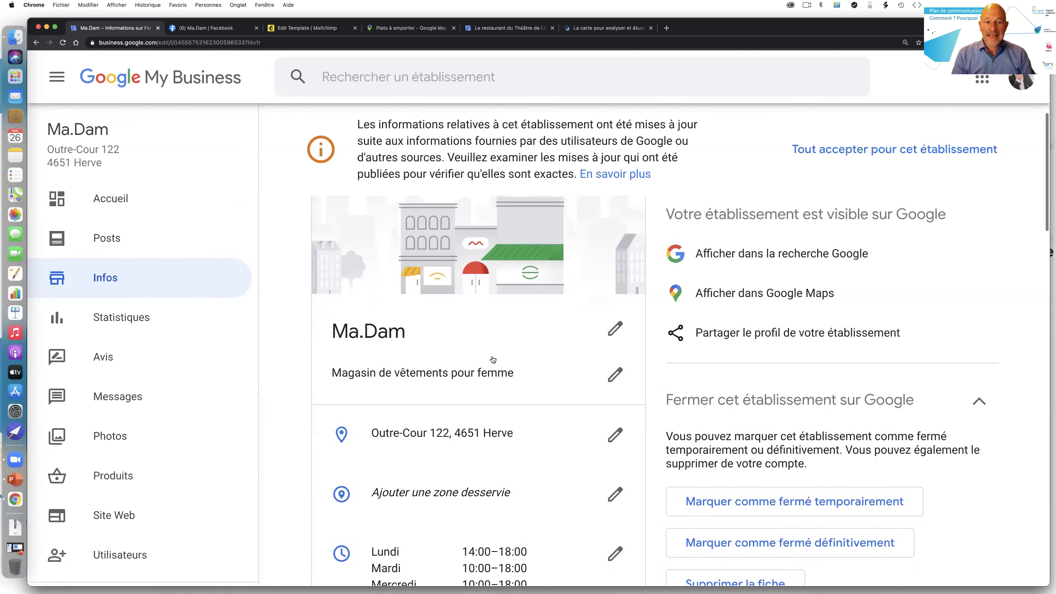
Open Ma.Dam's statistics and inspect the direct and discovery shares in the one-month search mode chart
click(166, 321)
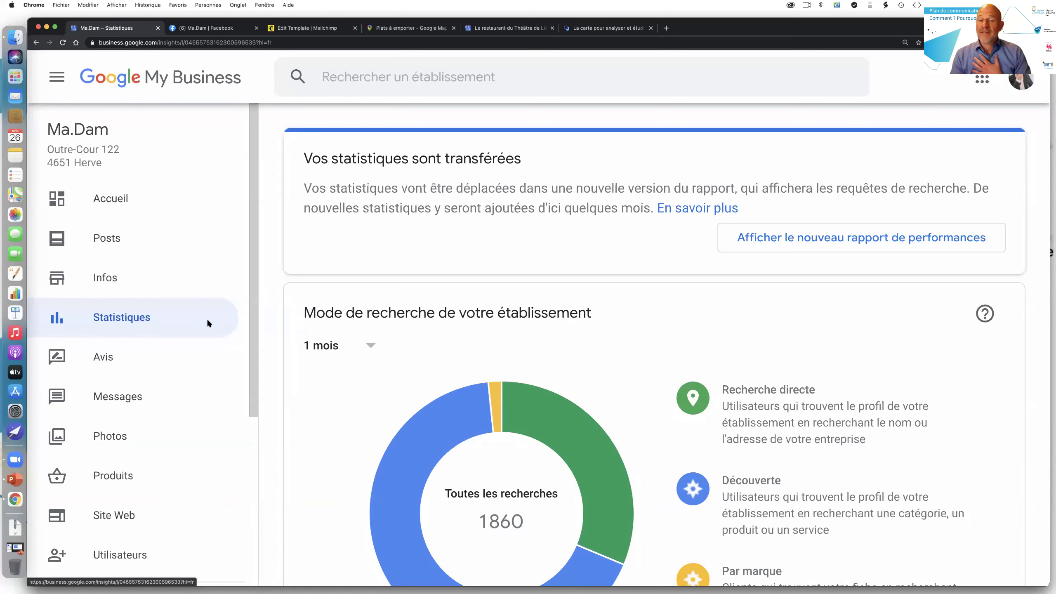
scroll(372, 328, down, 5)
mouse_move(372, 333)
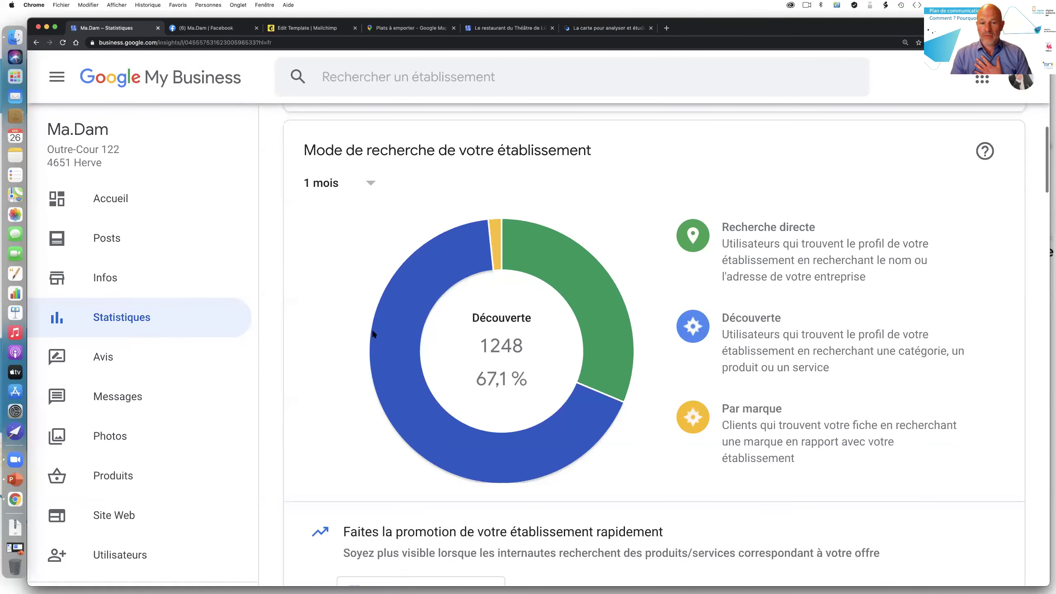
scroll(372, 333, down, 2)
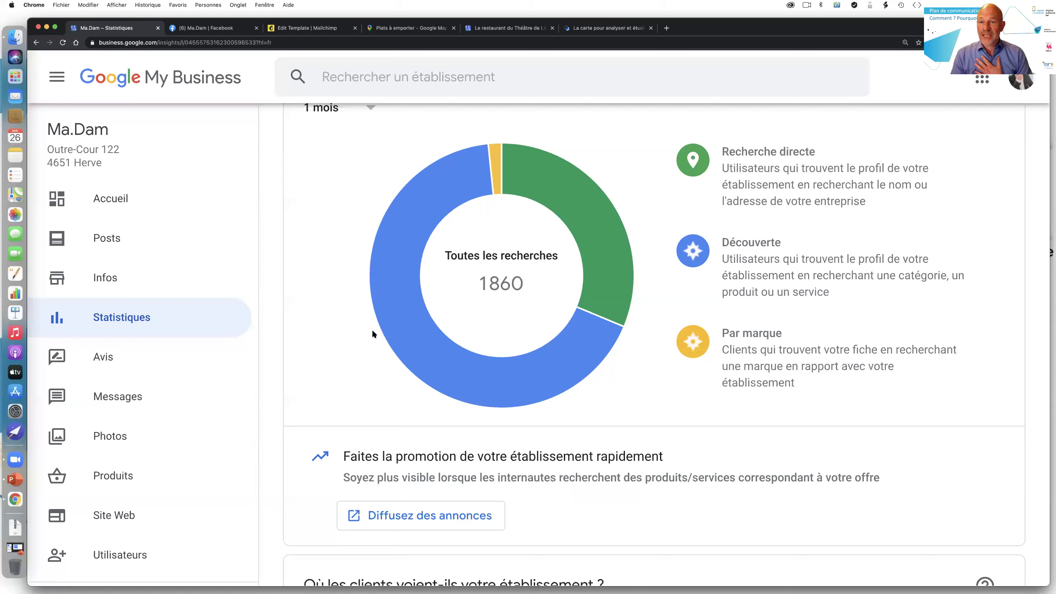
mouse_move(615, 260)
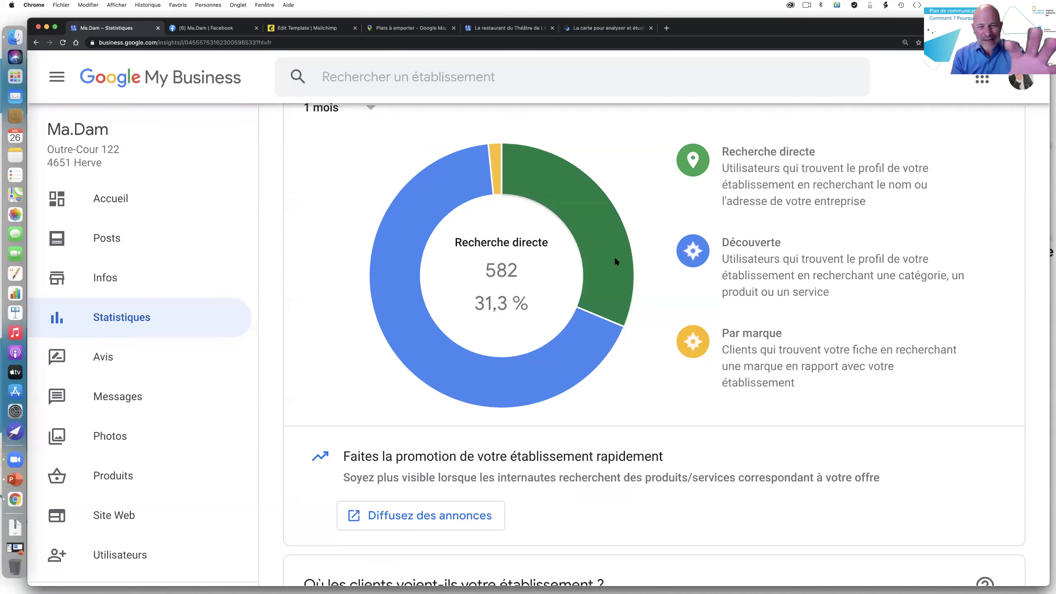
mouse_move(521, 368)
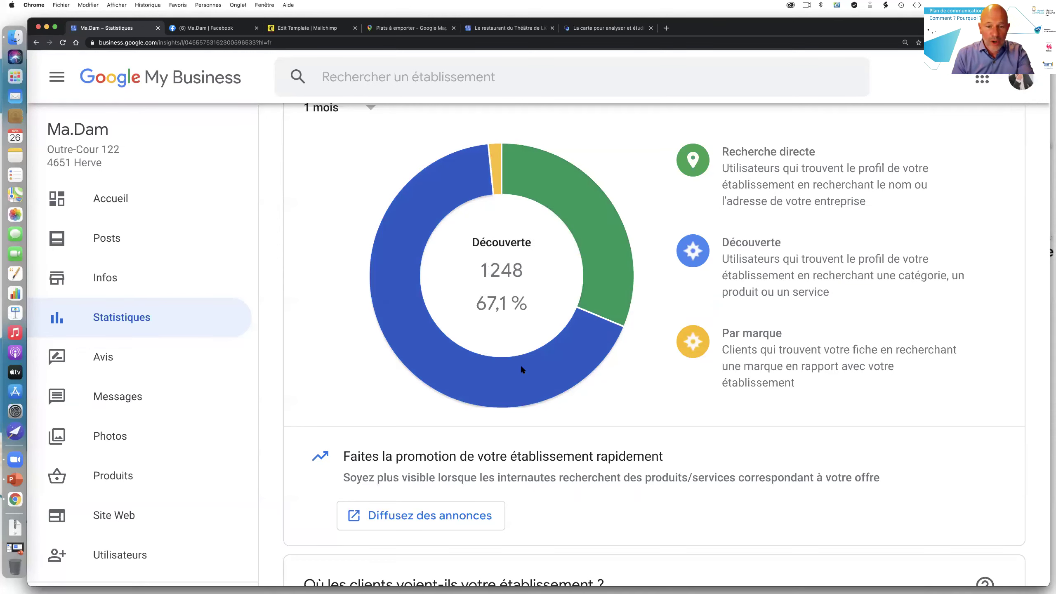
Set the chart of where customers see the business to one quarter and examine its Google Search and Maps views
scroll(522, 368, down, 5)
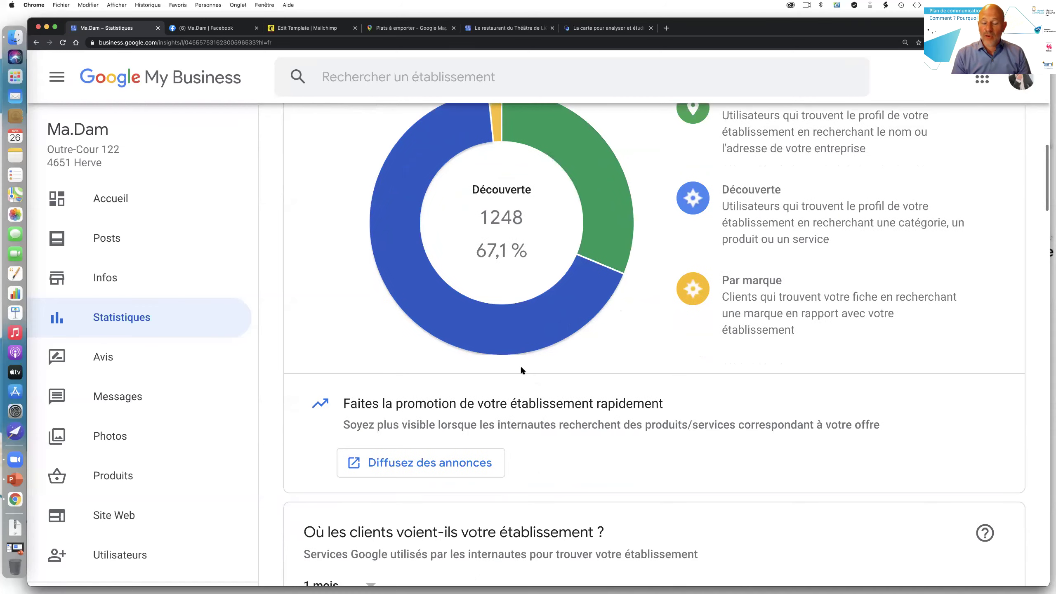
scroll(522, 368, down, 6)
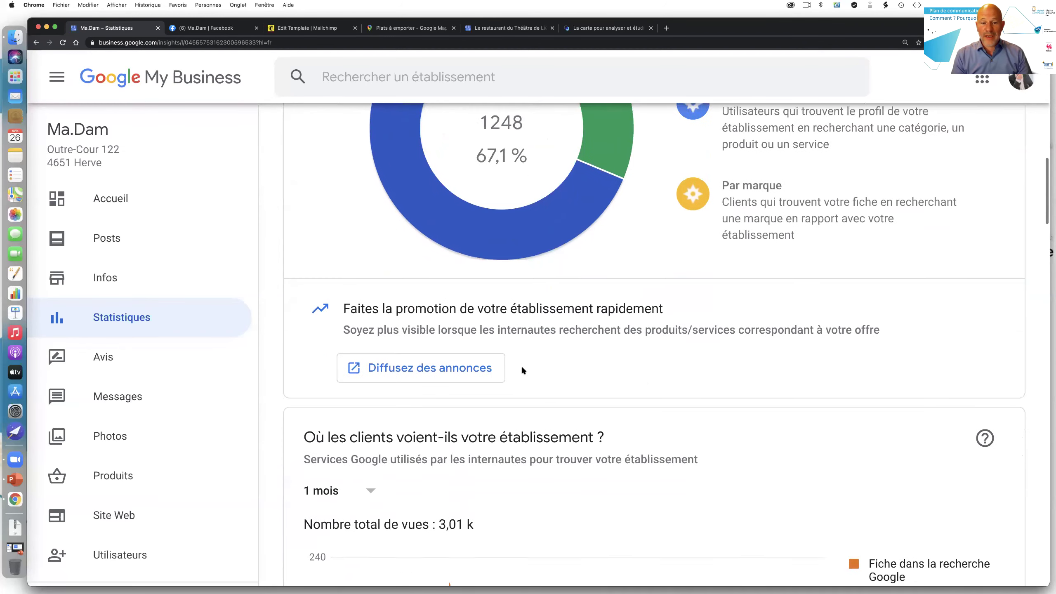
scroll(522, 367, down, 2)
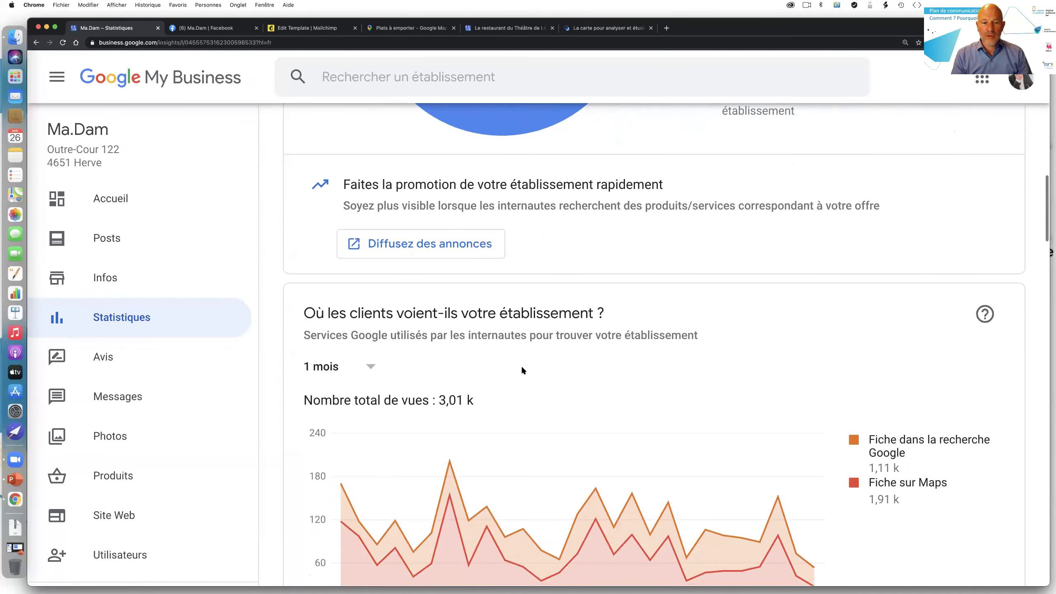
click(371, 369)
click(358, 396)
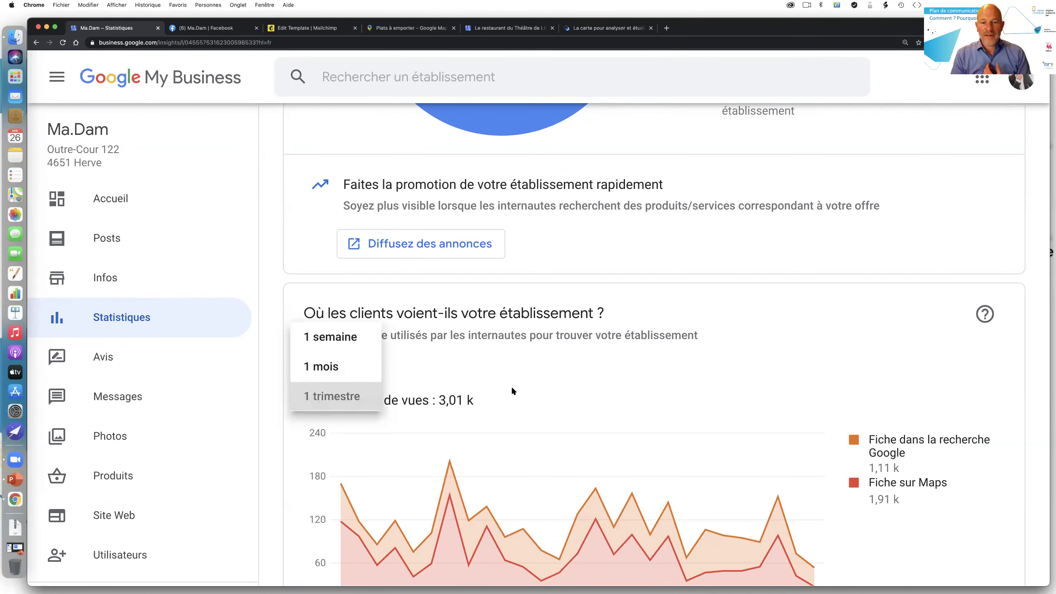
scroll(512, 390, down, 2)
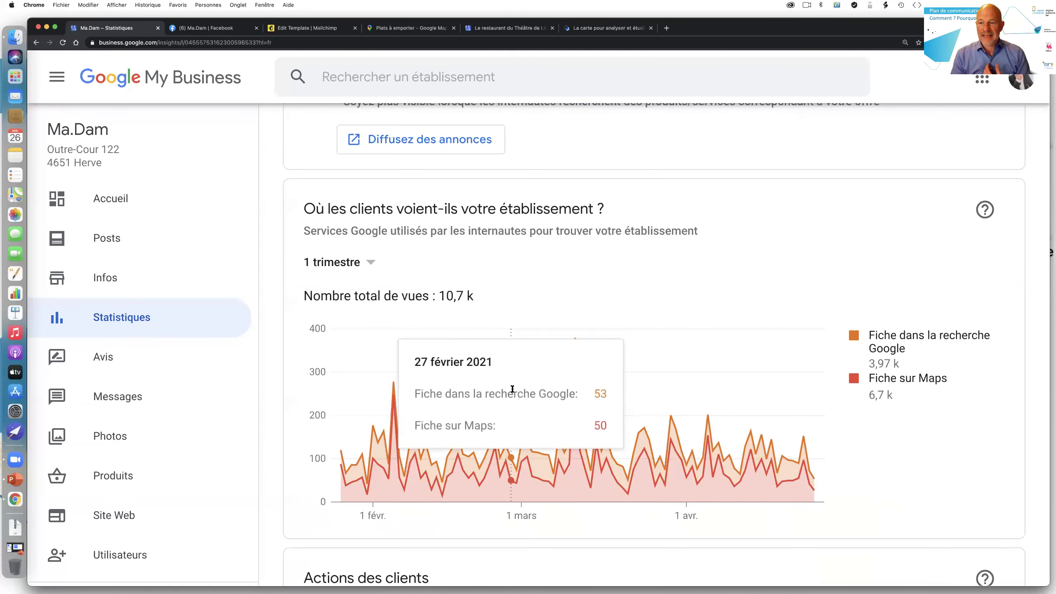
scroll(940, 420, down, 3)
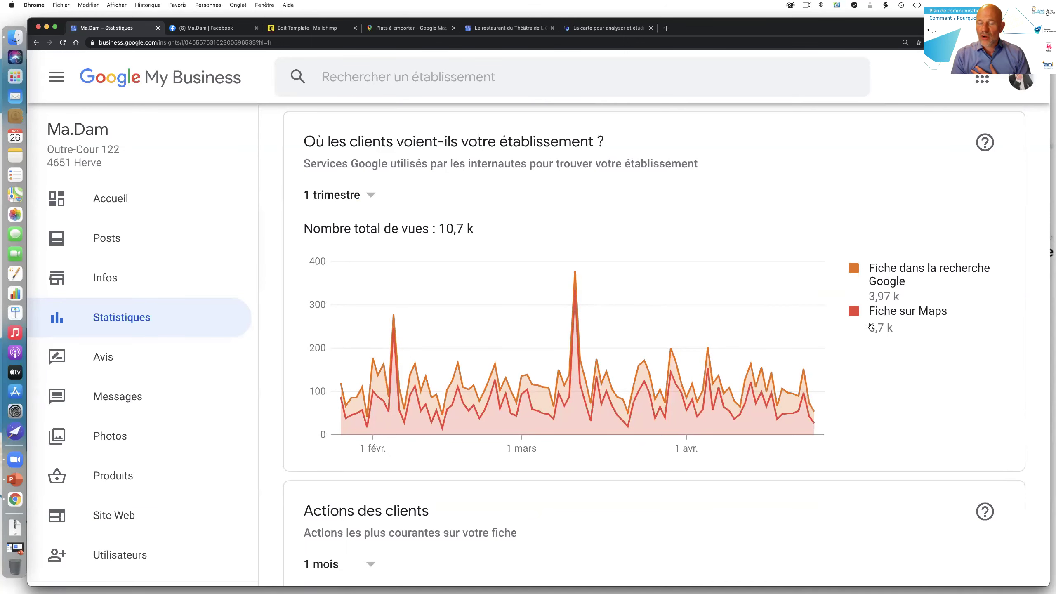
Set the customer actions chart to one quarter to examine website visits, direction requests and calls
scroll(897, 325, down, 10)
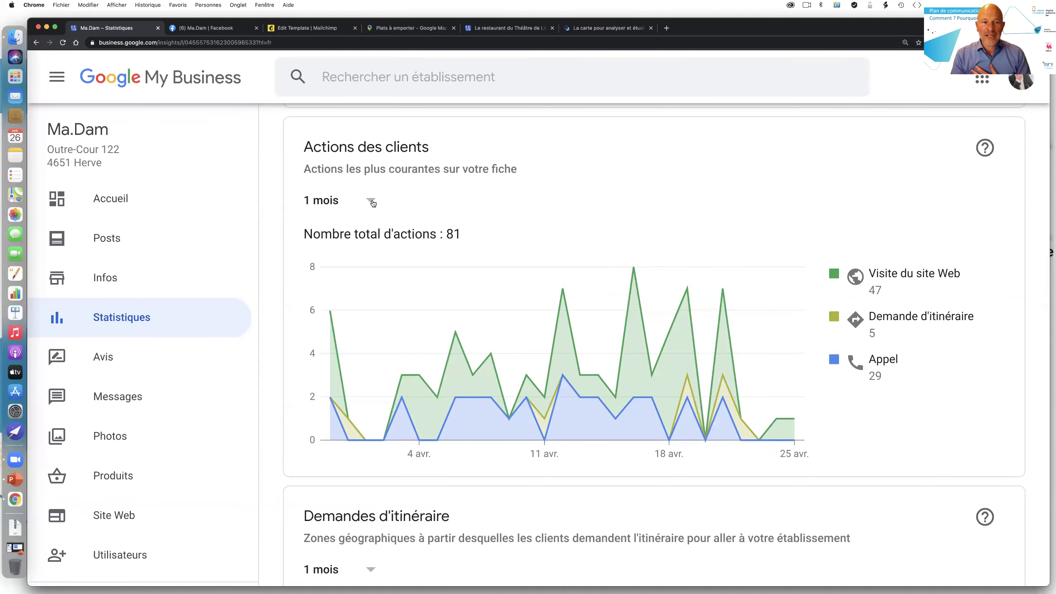
click(370, 201)
click(358, 220)
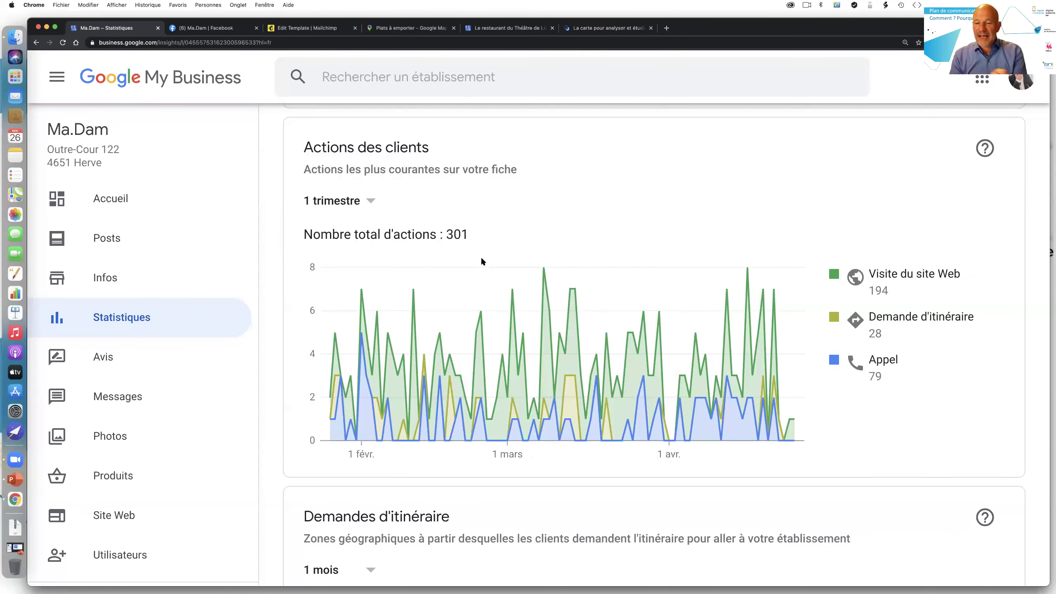
Set the direction requests report to one quarter and widen its map to show the customers' areas of origin
scroll(481, 261, down, 3)
scroll(481, 261, down, 5)
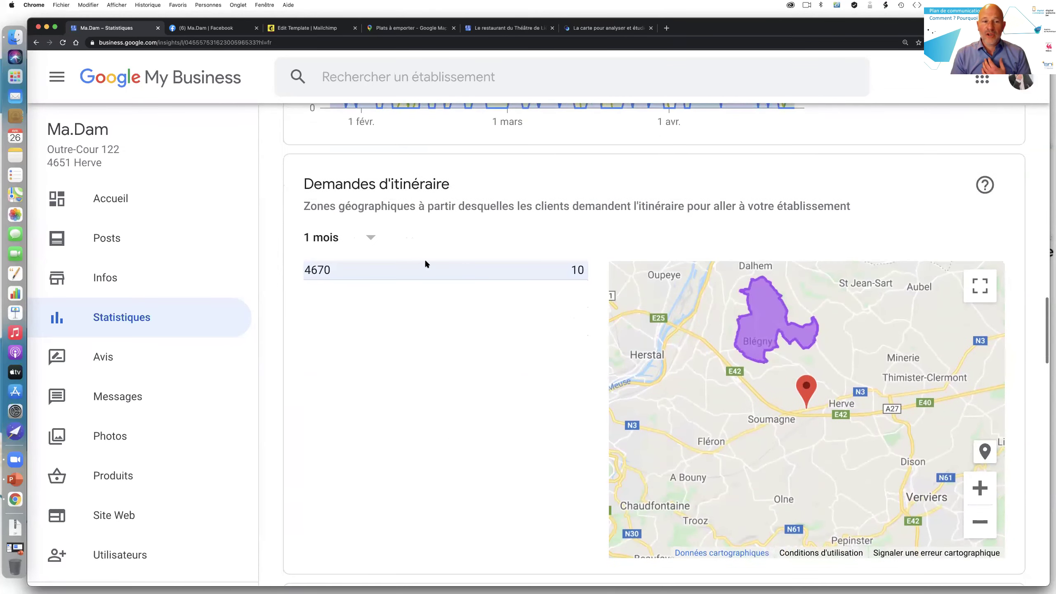
click(370, 237)
click(371, 268)
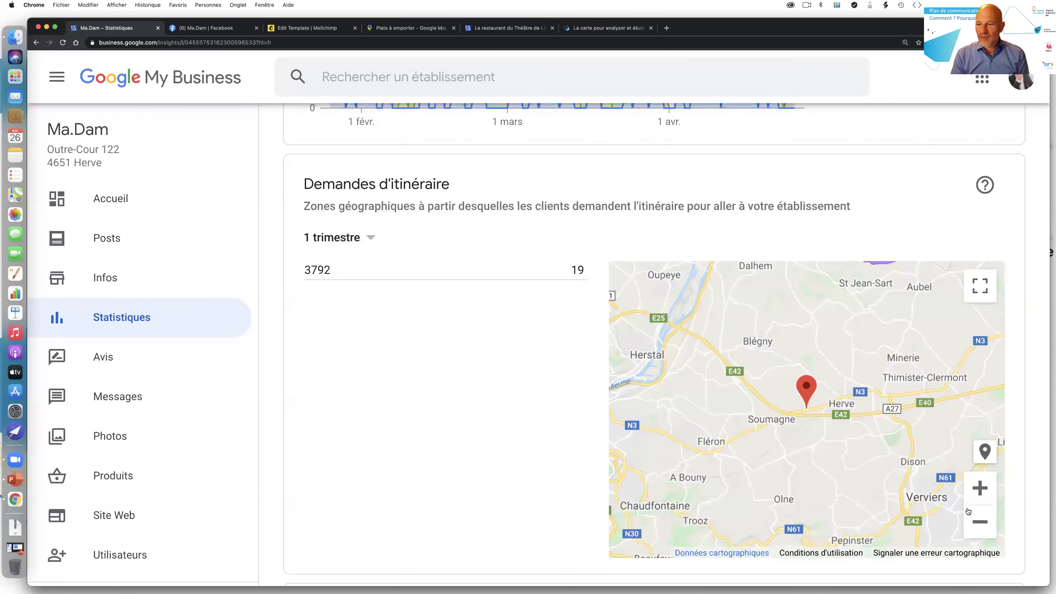
click(981, 521)
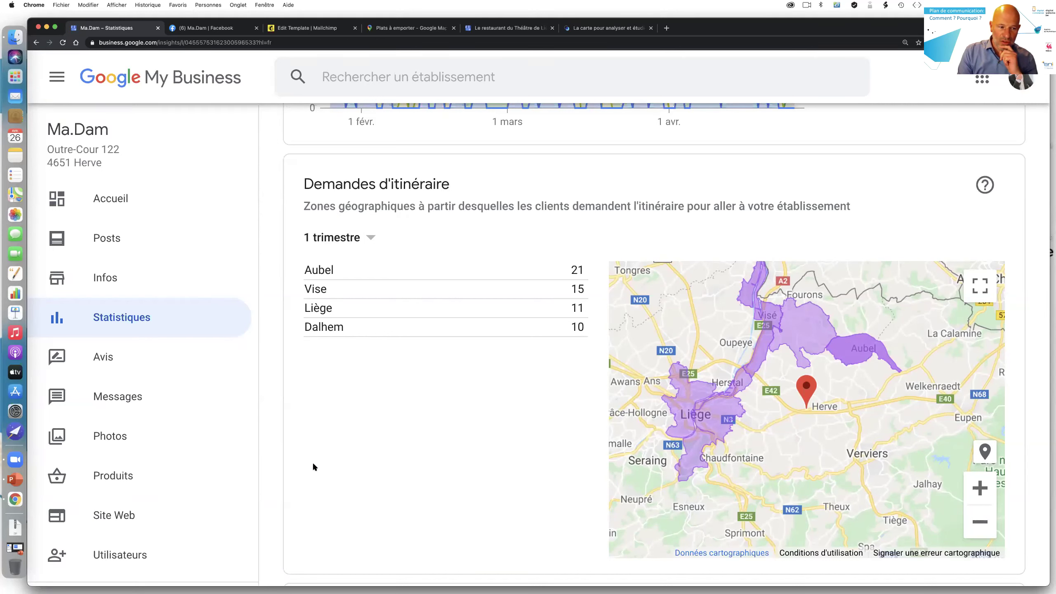
Open Ma.Dam's photos and browse the overview, owner photos, customer photos and 360 views
click(137, 444)
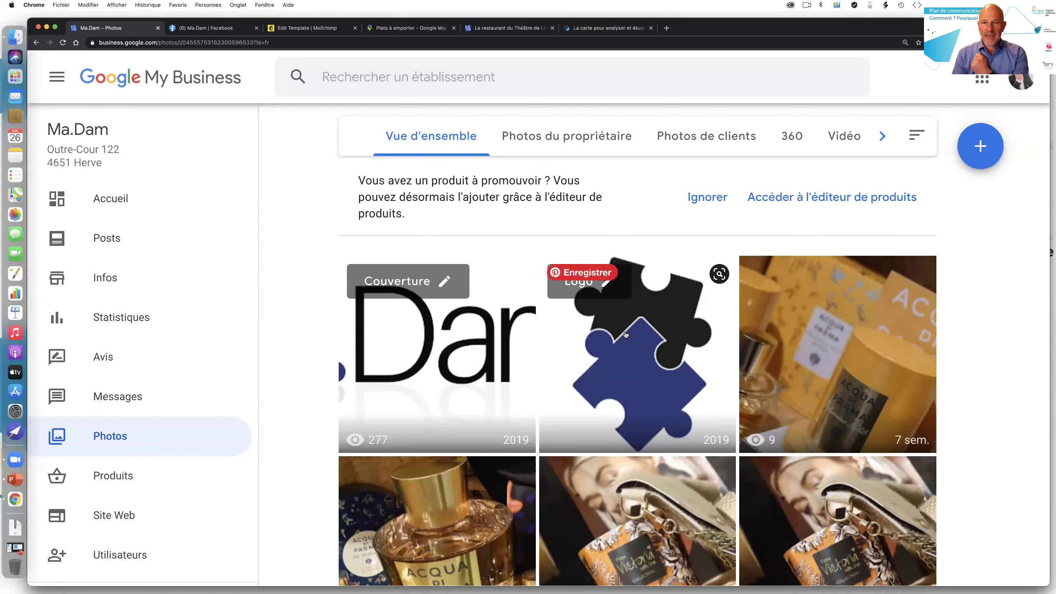
scroll(748, 291, down, 5)
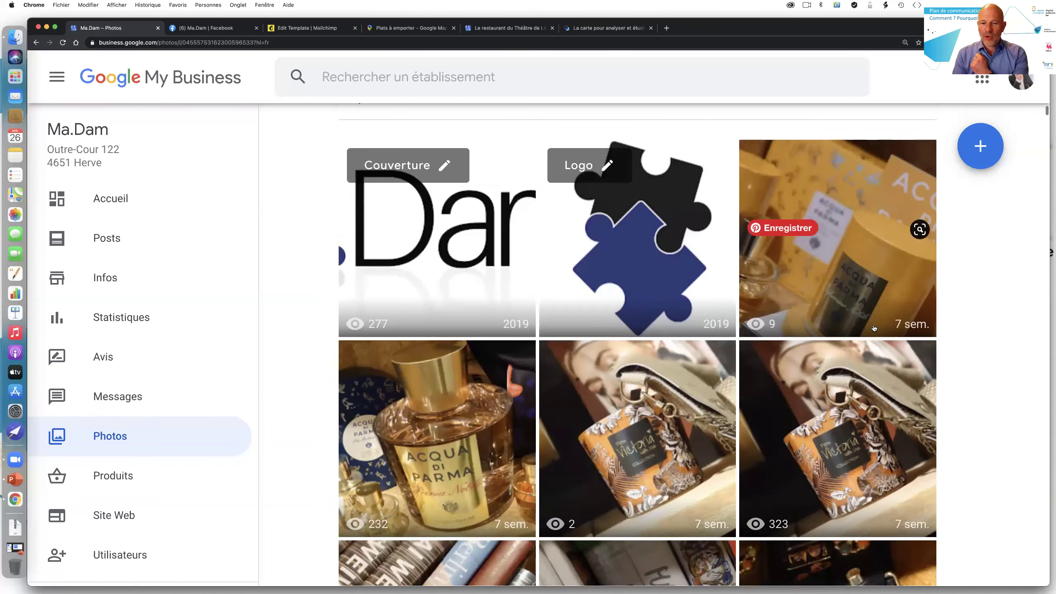
scroll(874, 328, down, 5)
scroll(737, 248, up, 10)
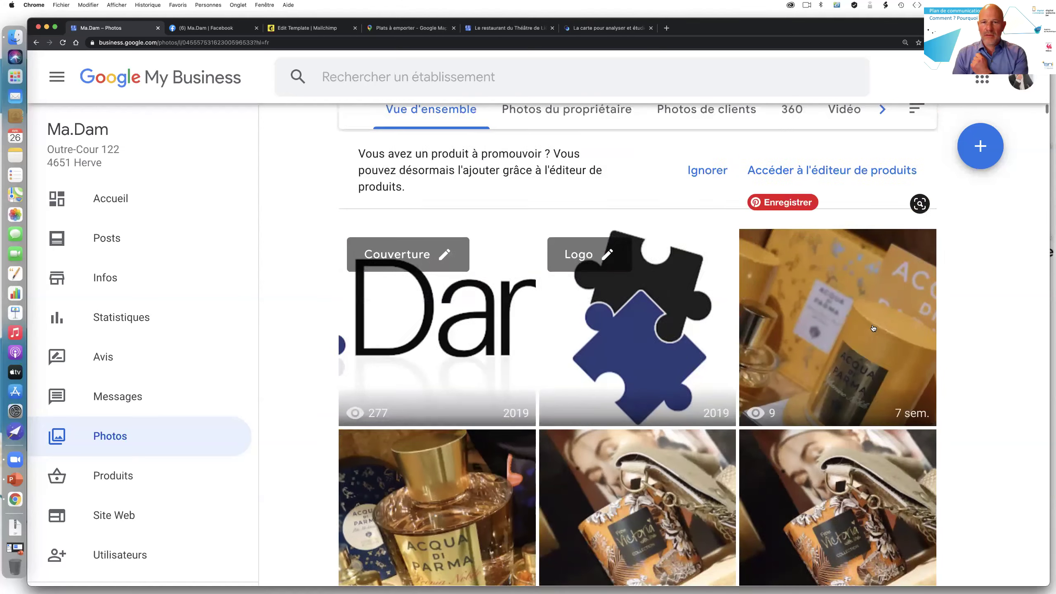
click(587, 141)
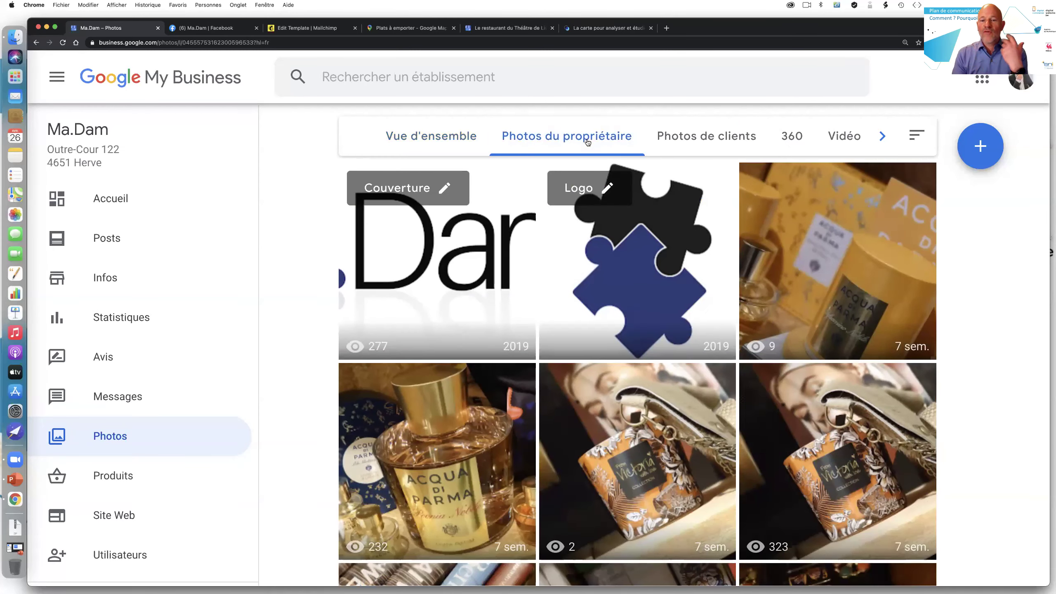
click(694, 138)
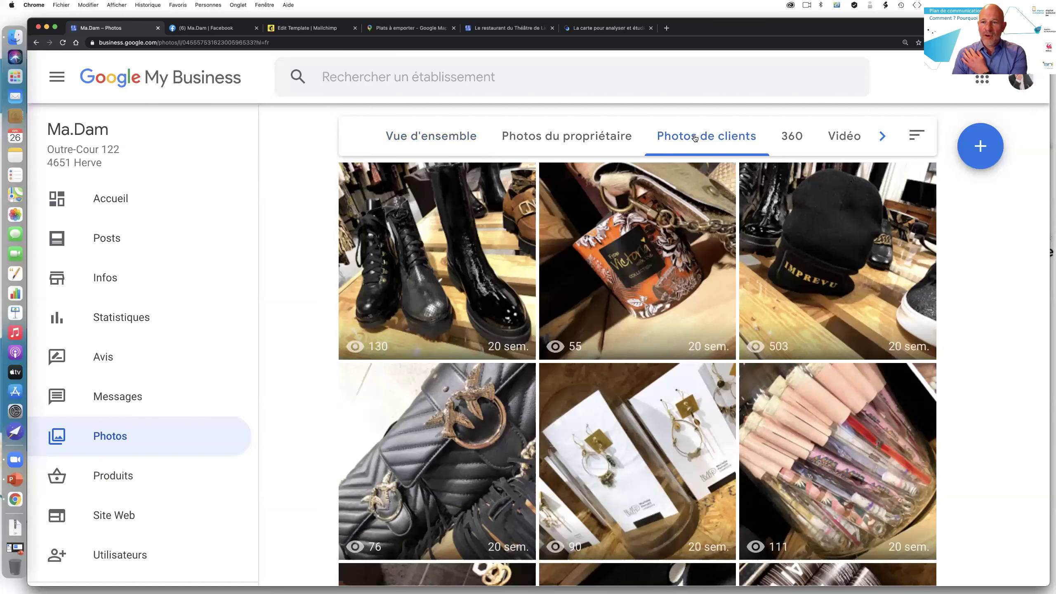
click(786, 139)
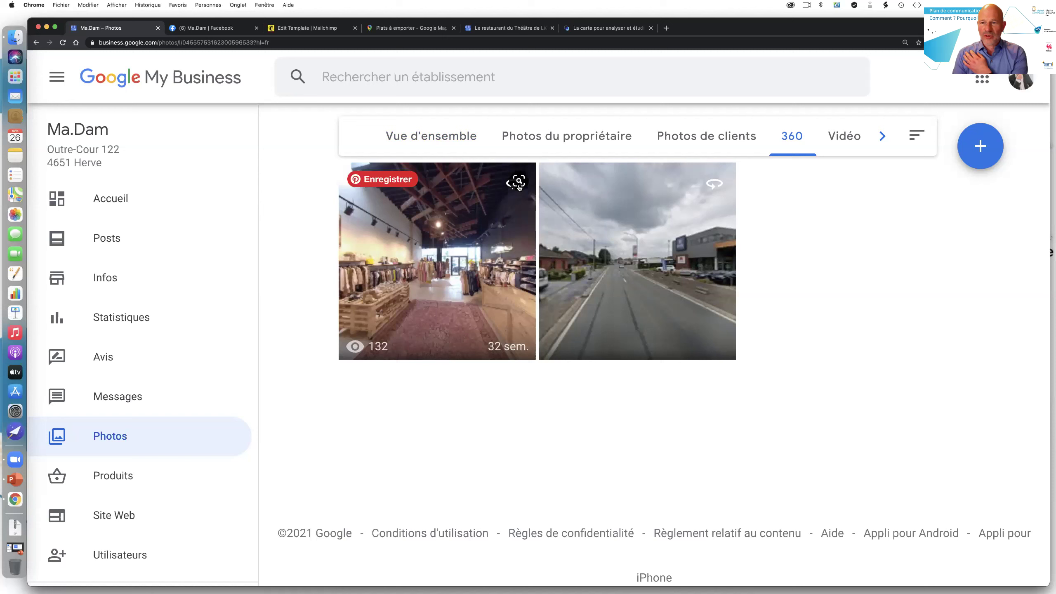
Browse Ma.Dam's video, interior, exterior and product photo categories
click(845, 140)
click(882, 138)
click(879, 135)
click(703, 141)
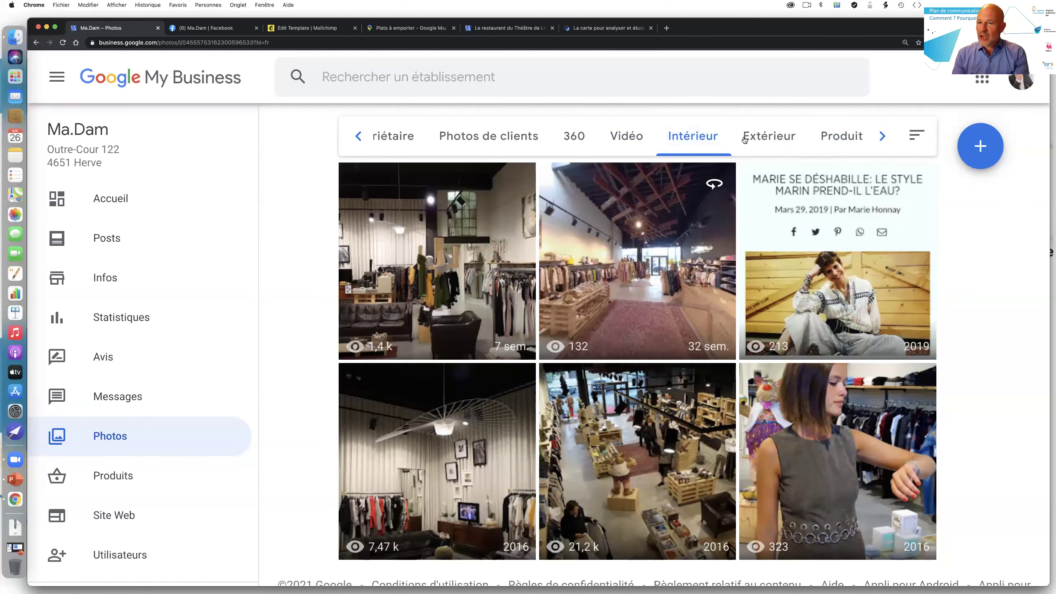
click(767, 141)
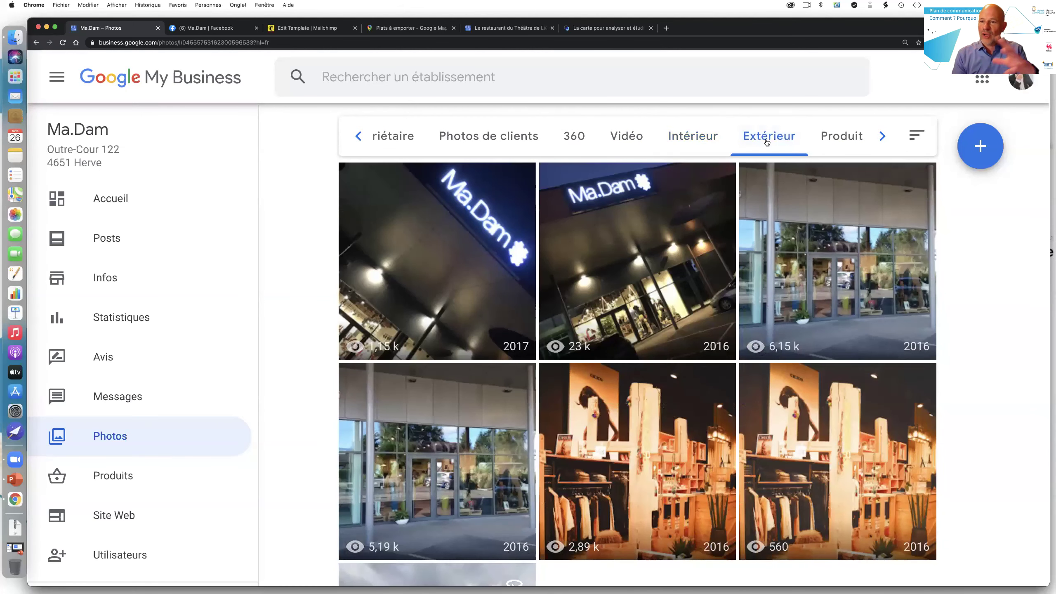
mouse_move(844, 181)
click(843, 143)
scroll(695, 242, down, 2)
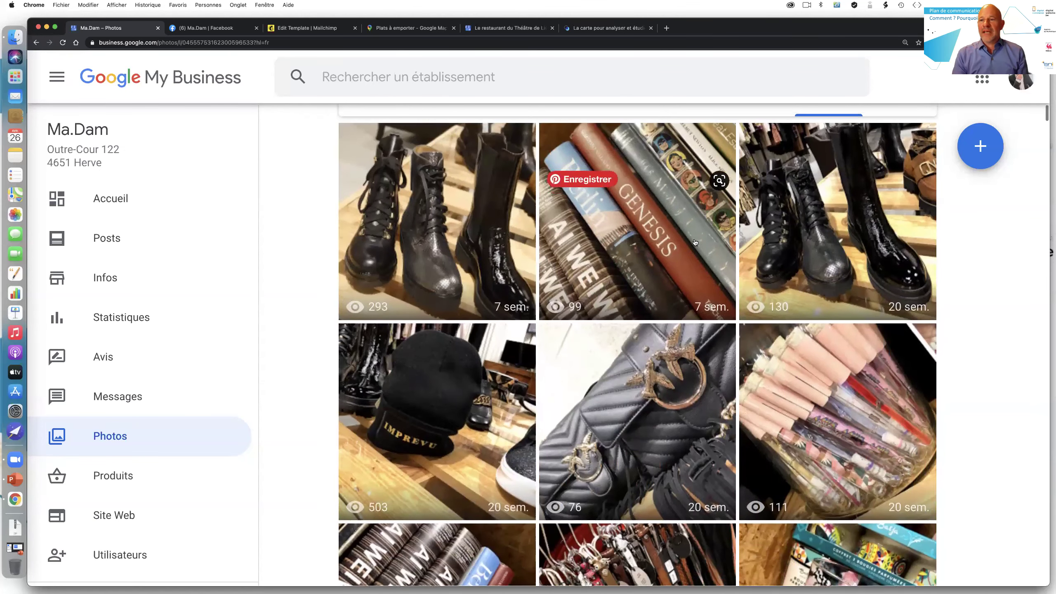
scroll(695, 242, up, 2)
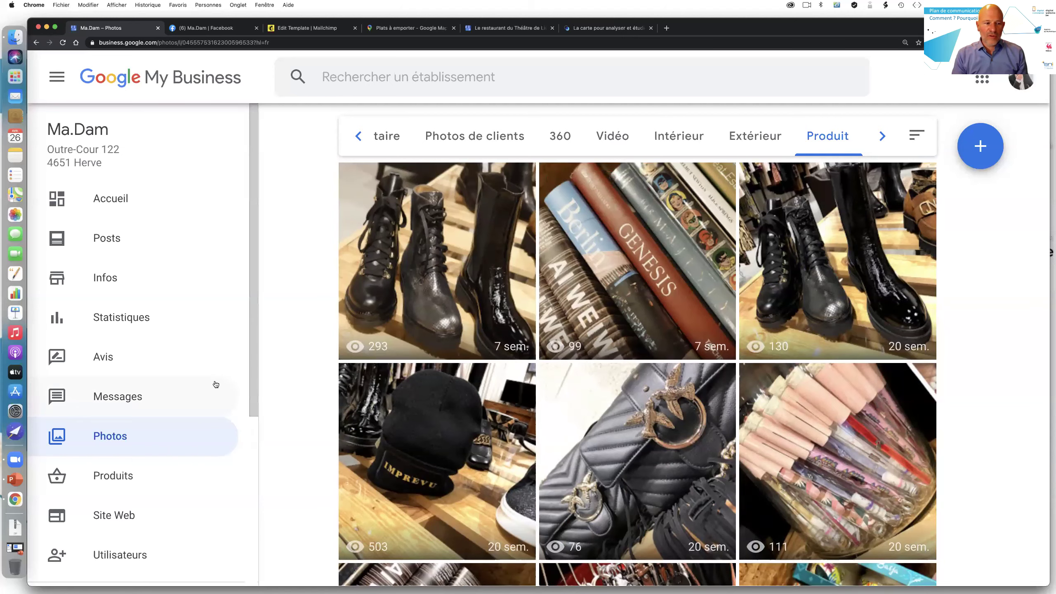
Open Ma.Dam's product catalogue, look through all the listed products and return to the start of the list
scroll(210, 379, down, 4)
click(152, 366)
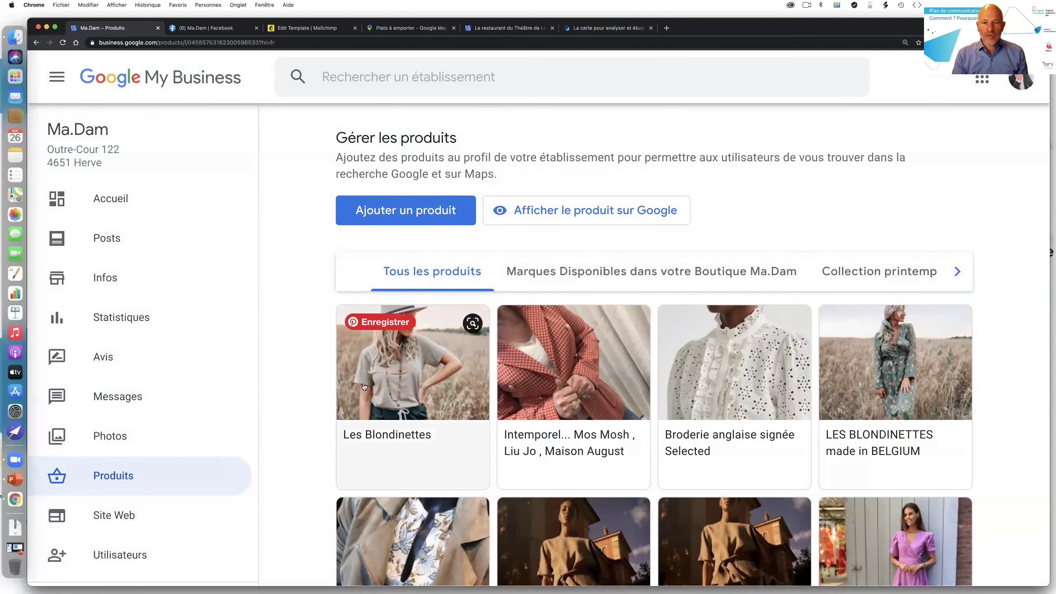
scroll(365, 387, down, 1)
scroll(364, 386, down, 4)
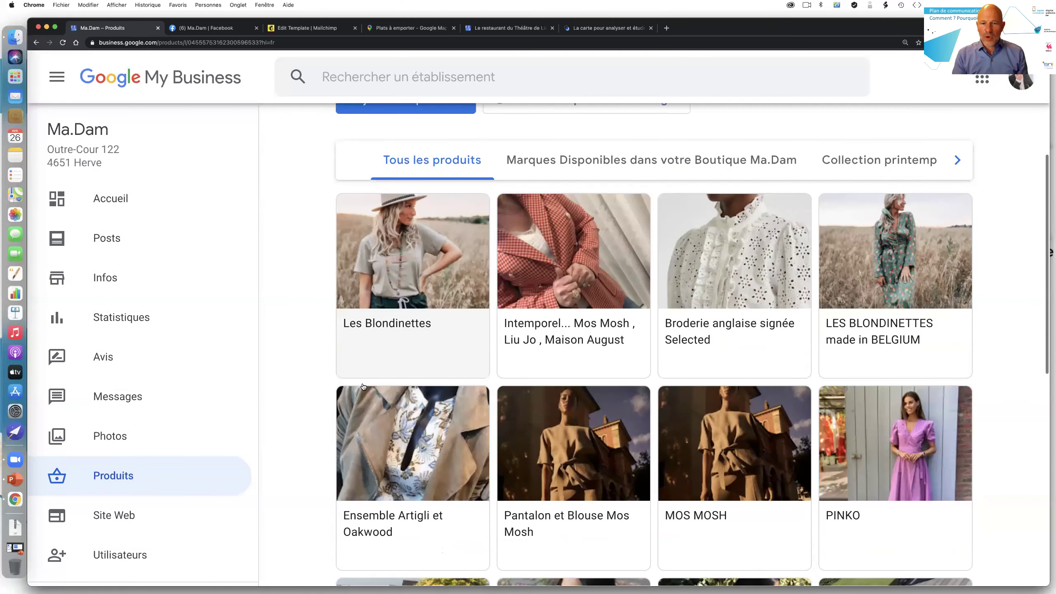
scroll(512, 355, down, 2)
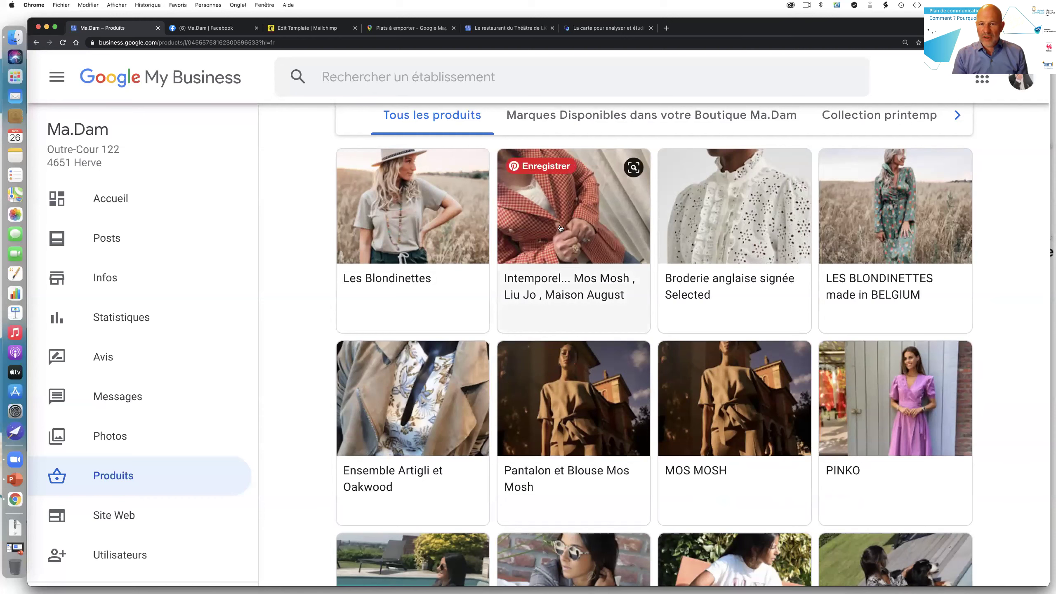
scroll(564, 289, down, 4)
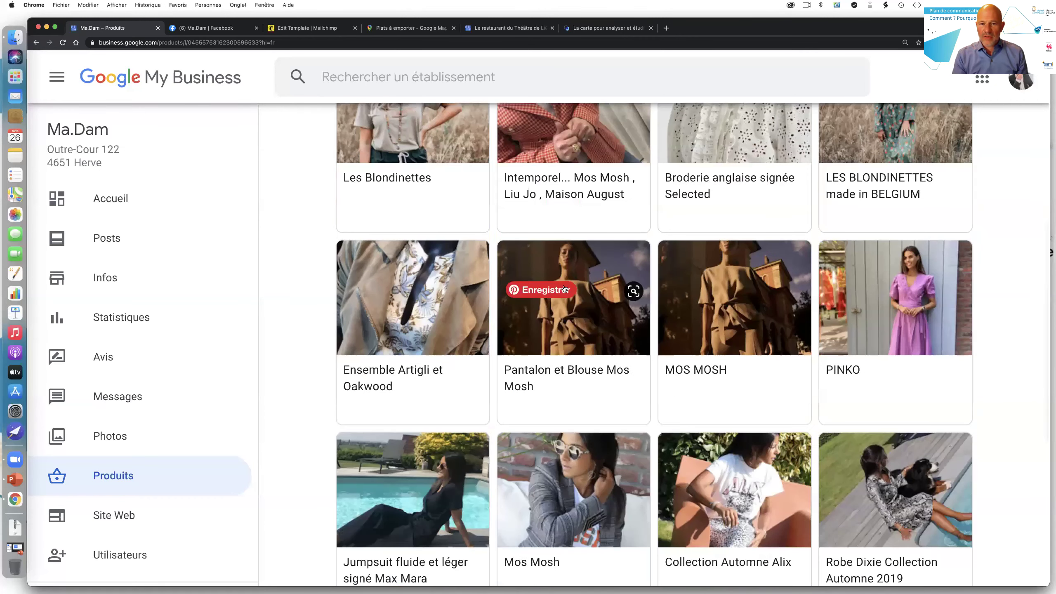
scroll(646, 347, down, 2)
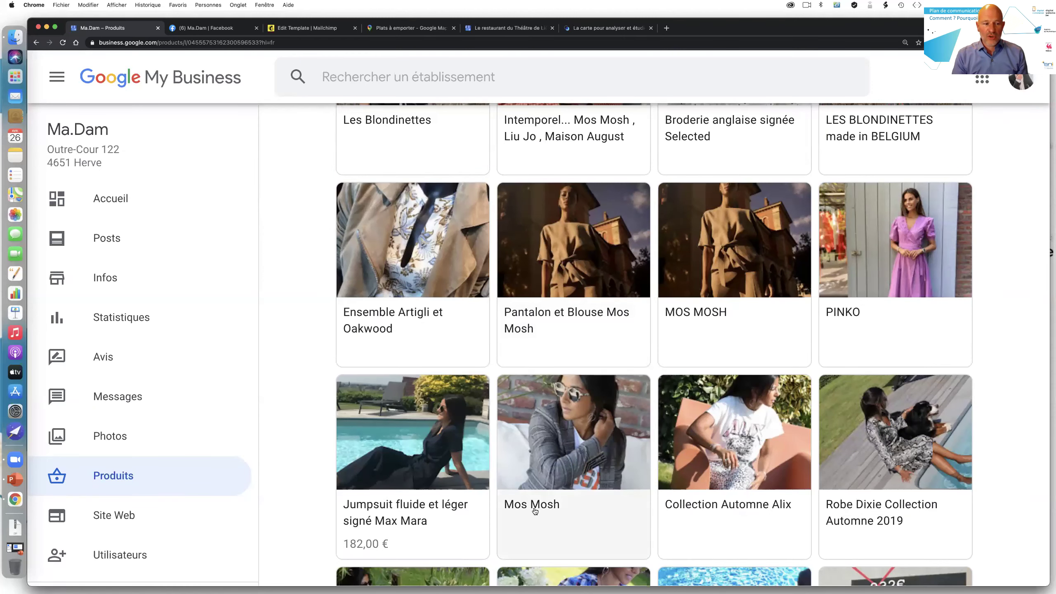
scroll(535, 511, up, 10)
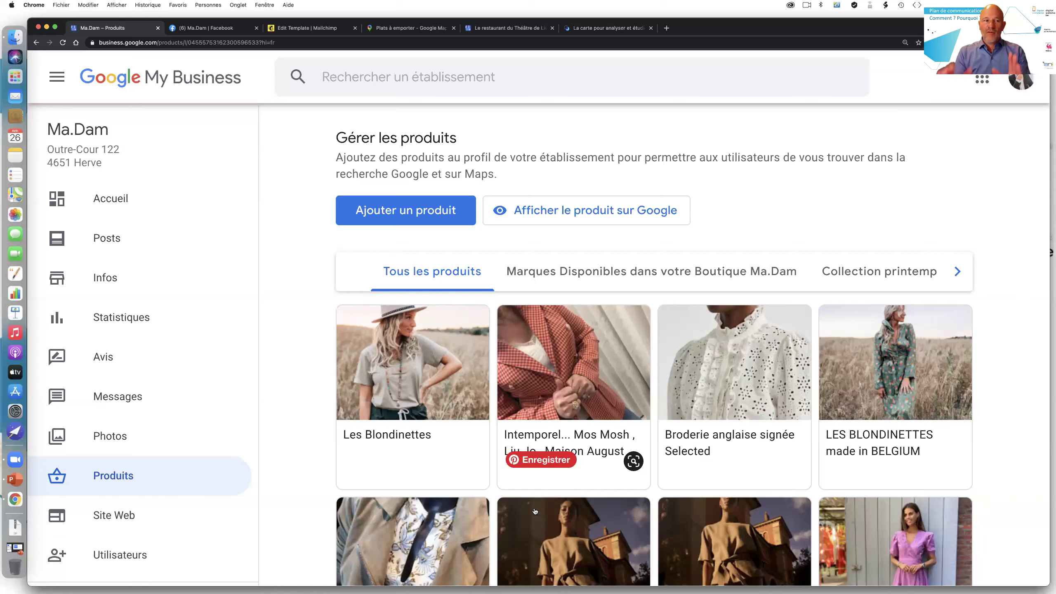
Open Ma.Dam's posts, review the published posts with their views and clicks, and return to the post creation options
click(147, 240)
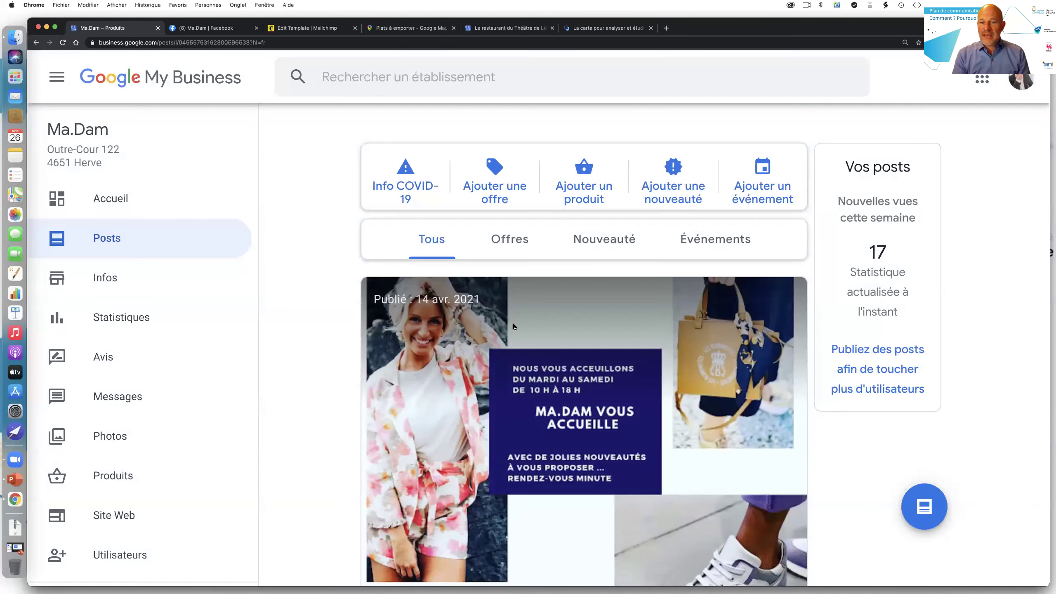
scroll(511, 321, down, 2)
scroll(513, 328, down, 3)
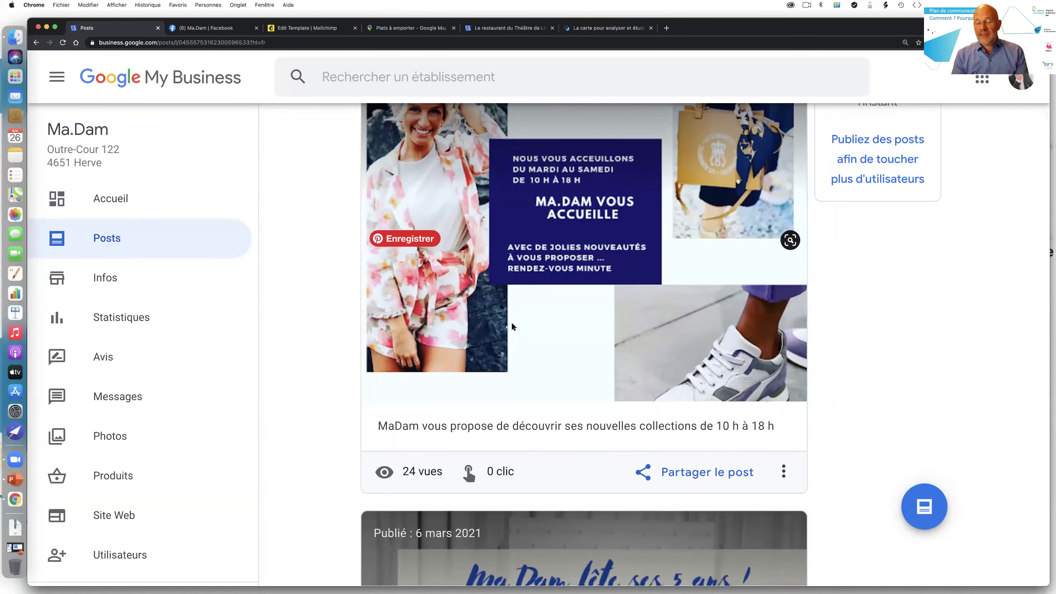
scroll(512, 322, down, 10)
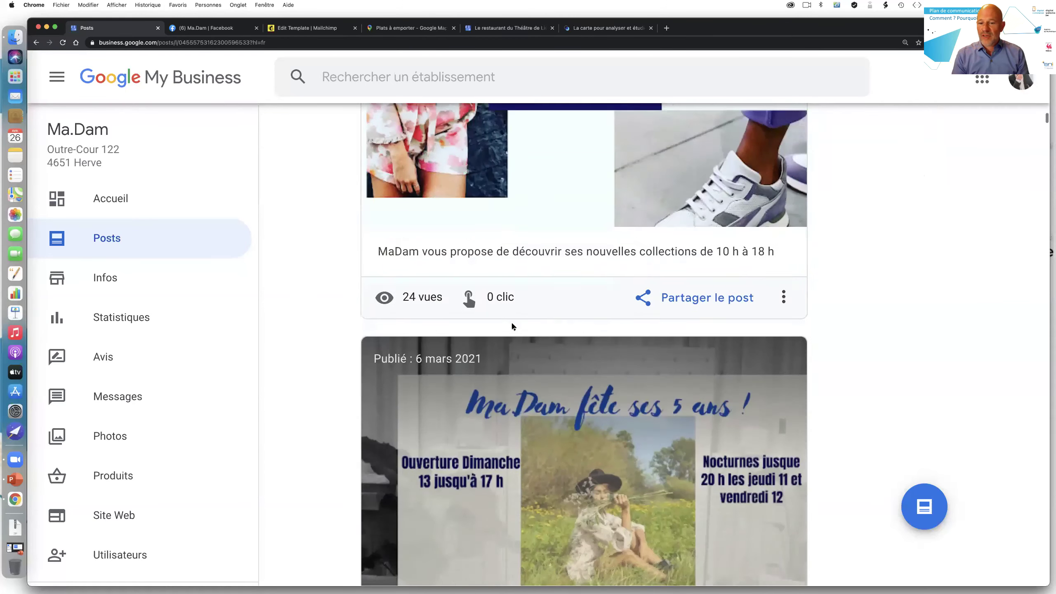
scroll(512, 326, down, 5)
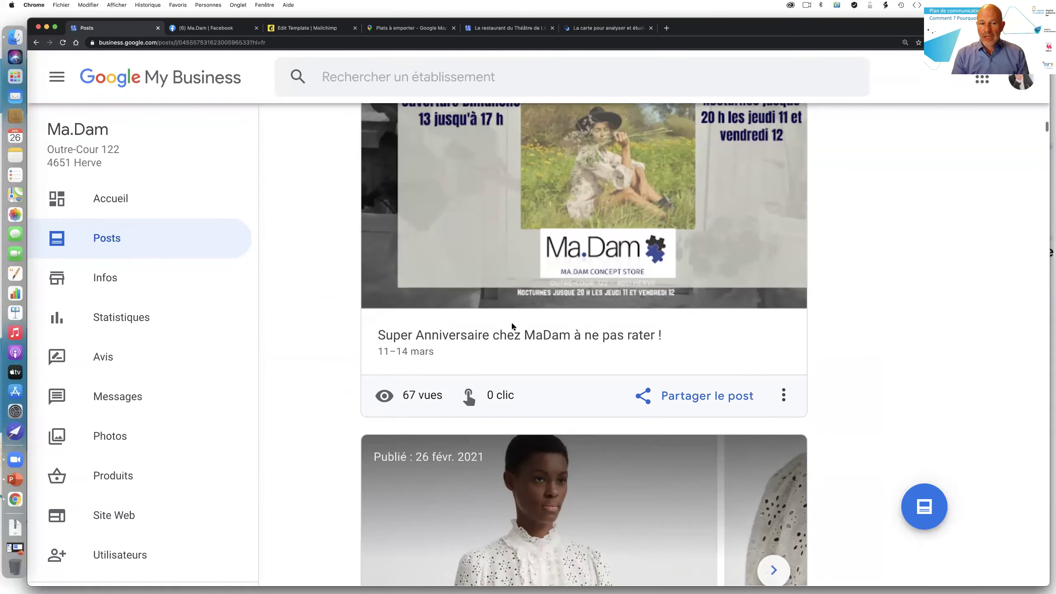
scroll(512, 327, down, 2)
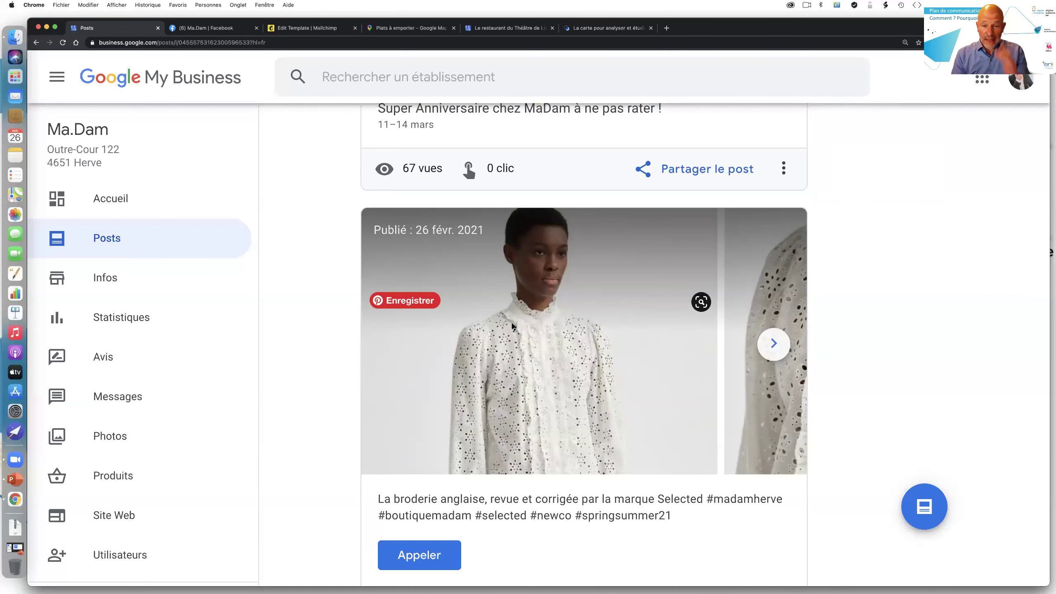
scroll(513, 327, up, 10)
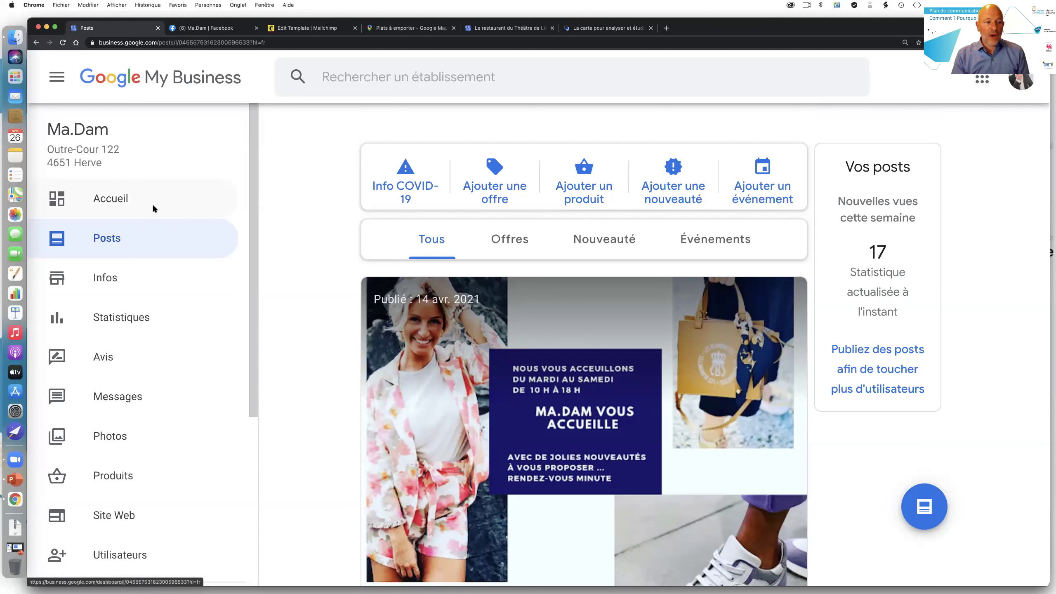
scroll(154, 220, down, 4)
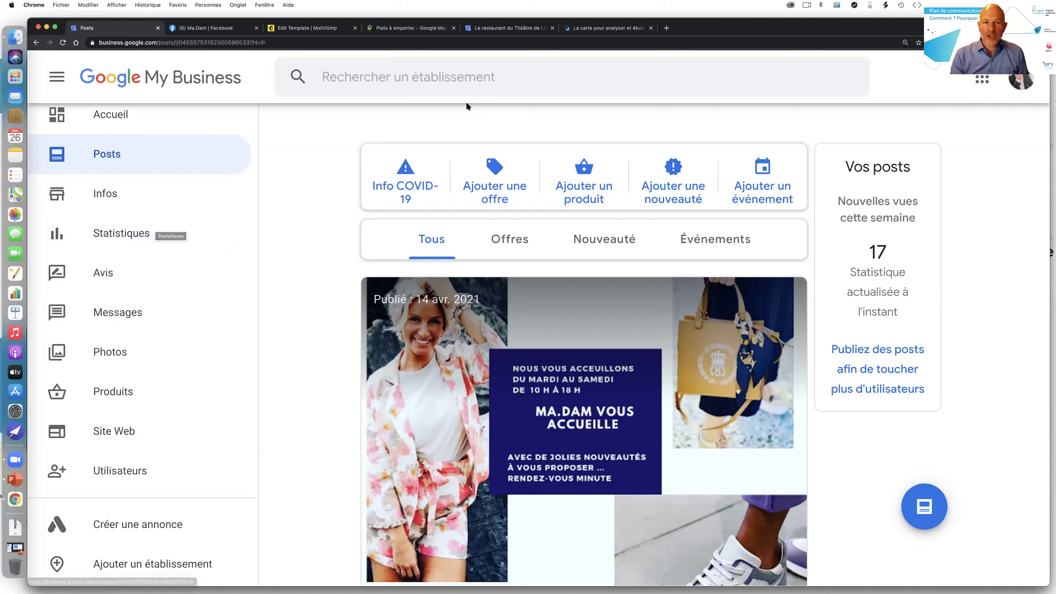
Switch to the business profile of Le restaurant du Théâtre de Liège and open its menu section
click(517, 28)
click(150, 338)
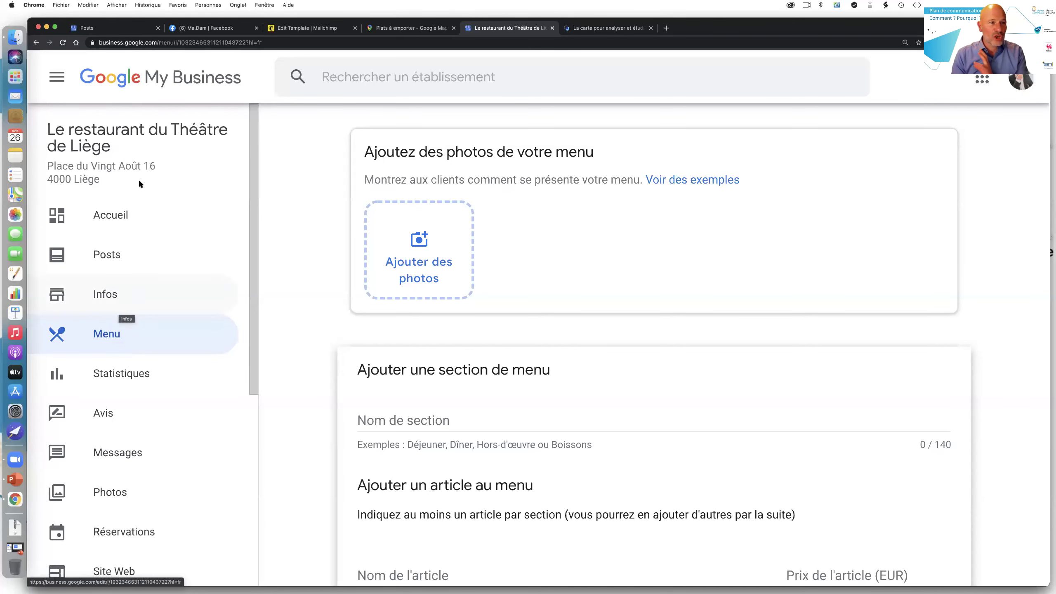
click(117, 33)
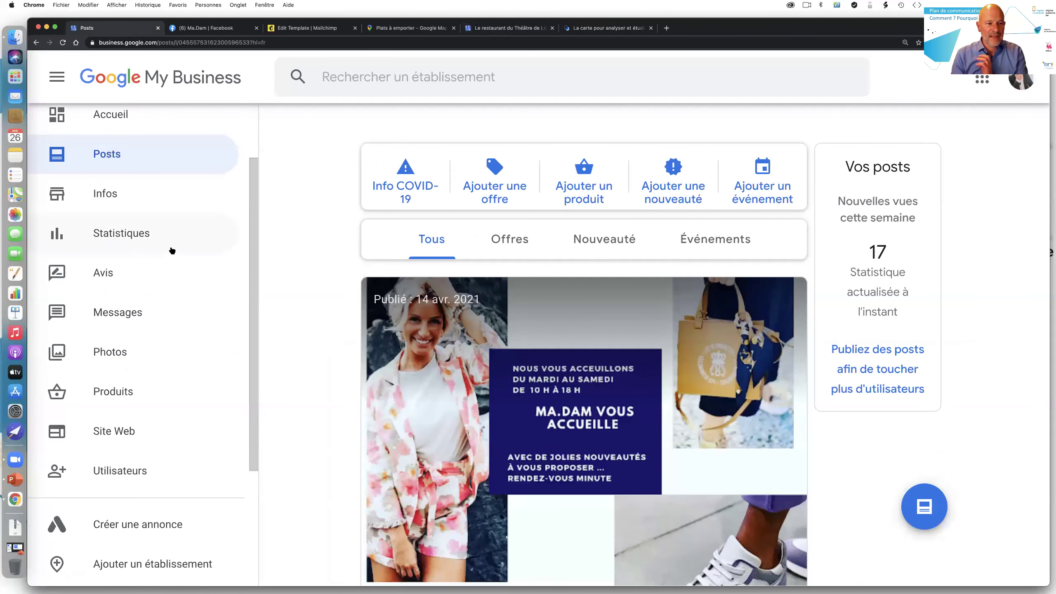
click(122, 275)
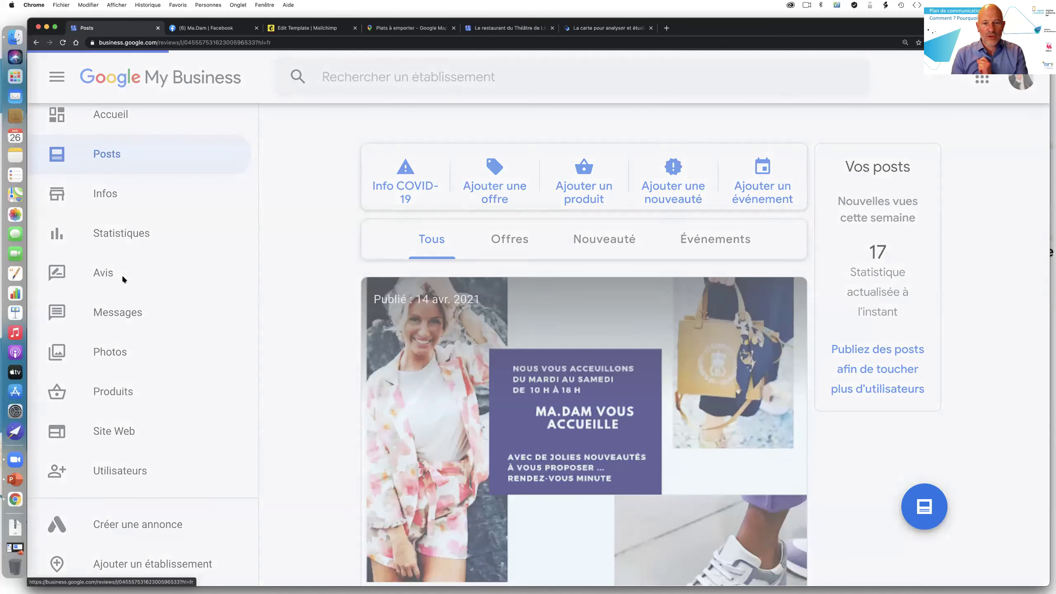
scroll(542, 344, down, 5)
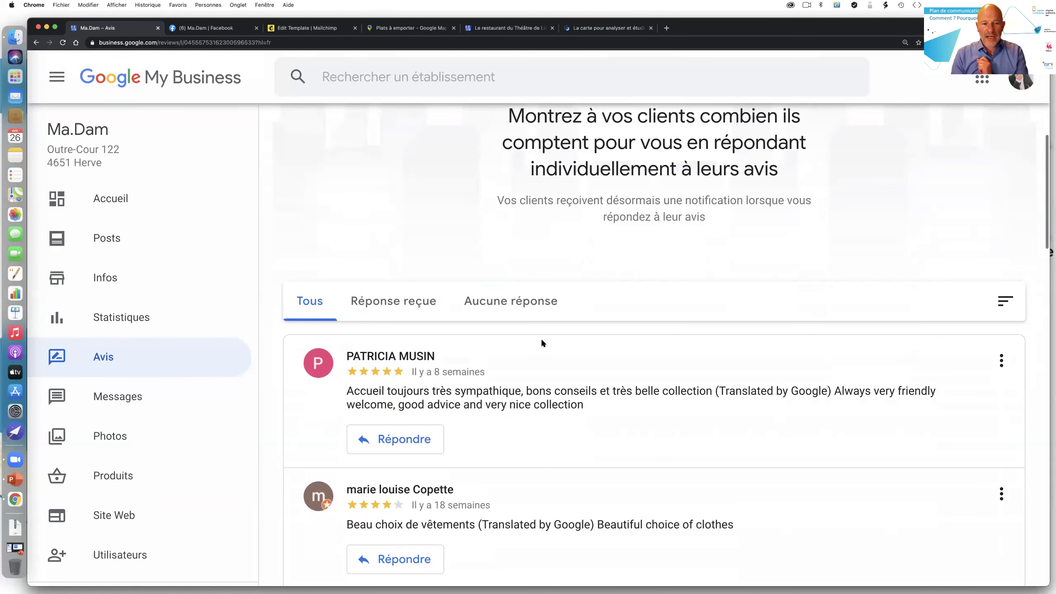
scroll(542, 341, down, 5)
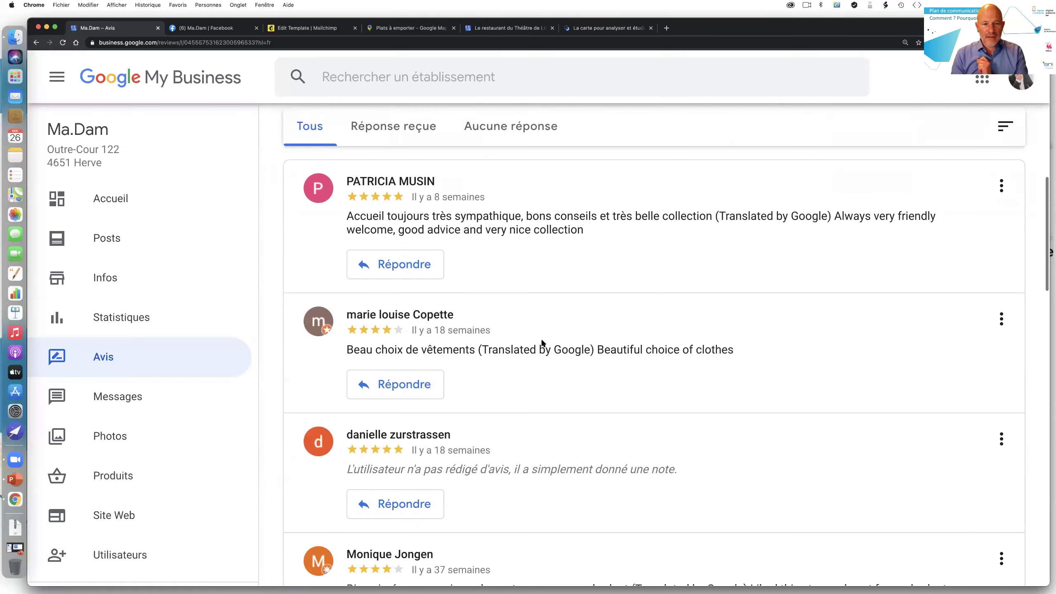
scroll(541, 341, down, 5)
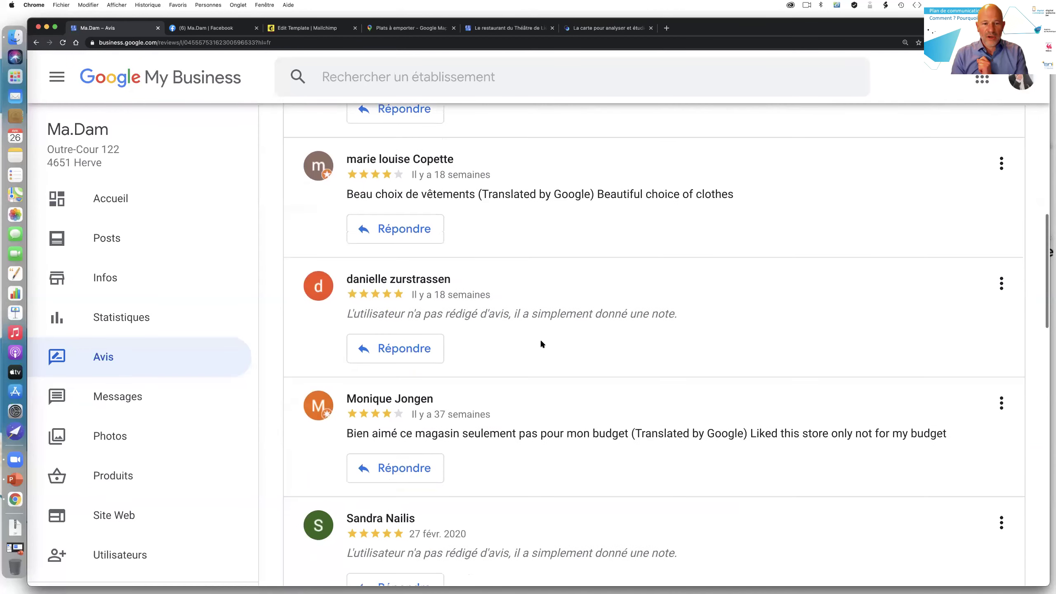
scroll(541, 342, down, 3)
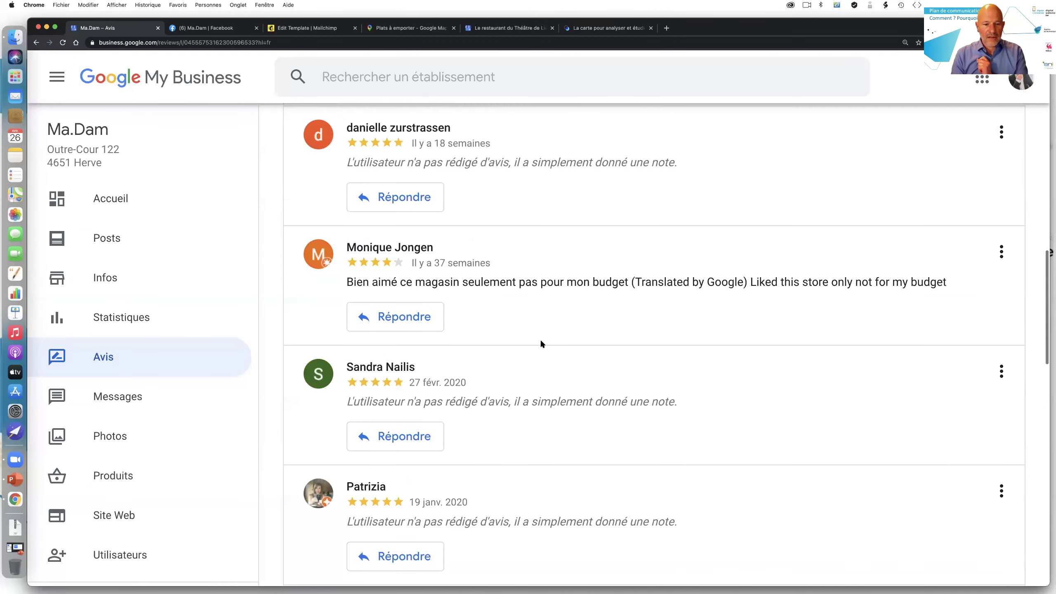
scroll(541, 343, up, 1)
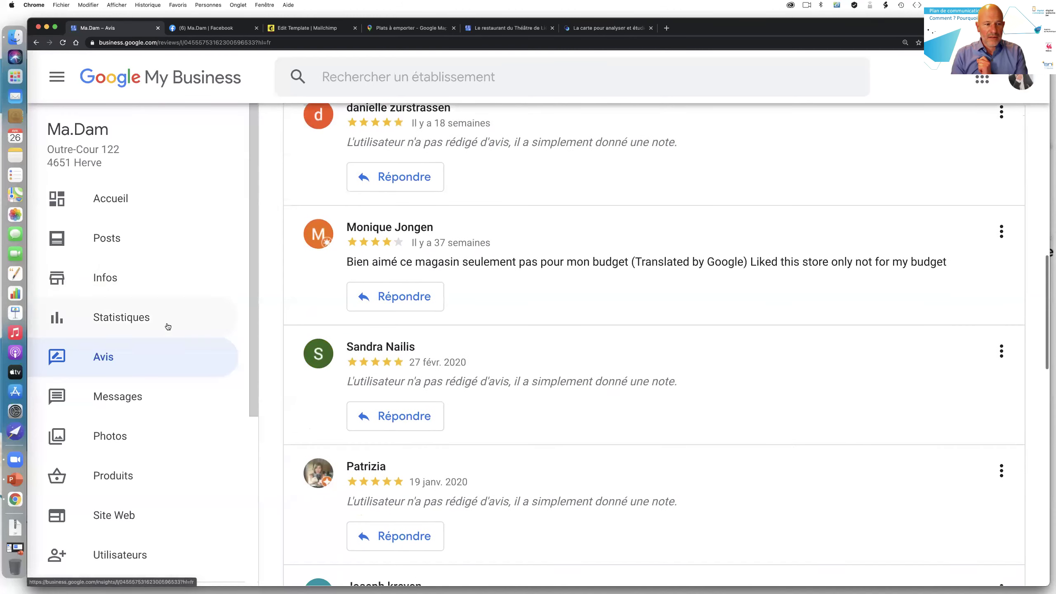
scroll(166, 327, down, 3)
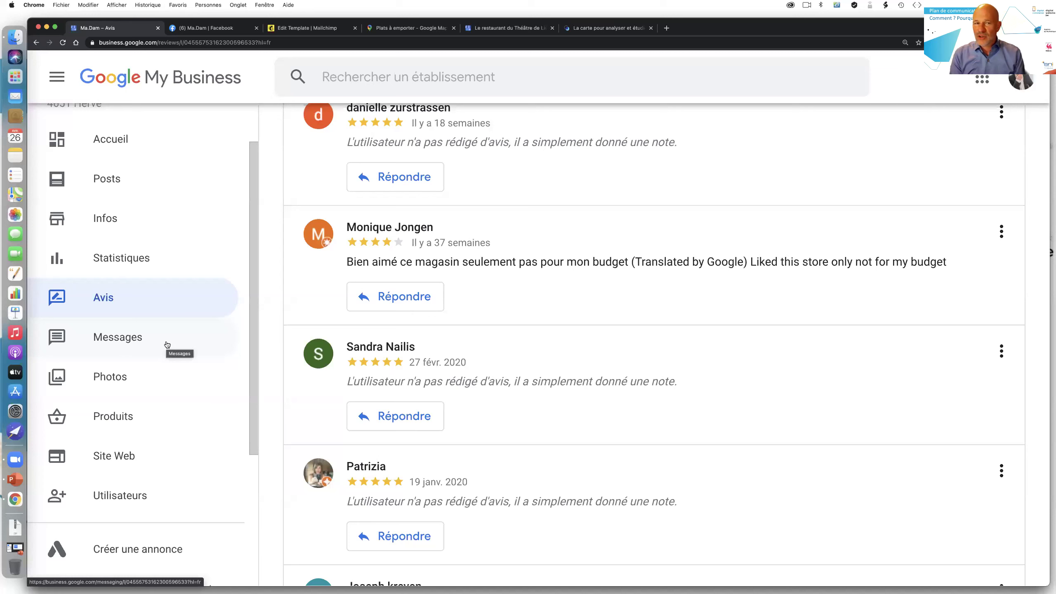
scroll(167, 344, up, 3)
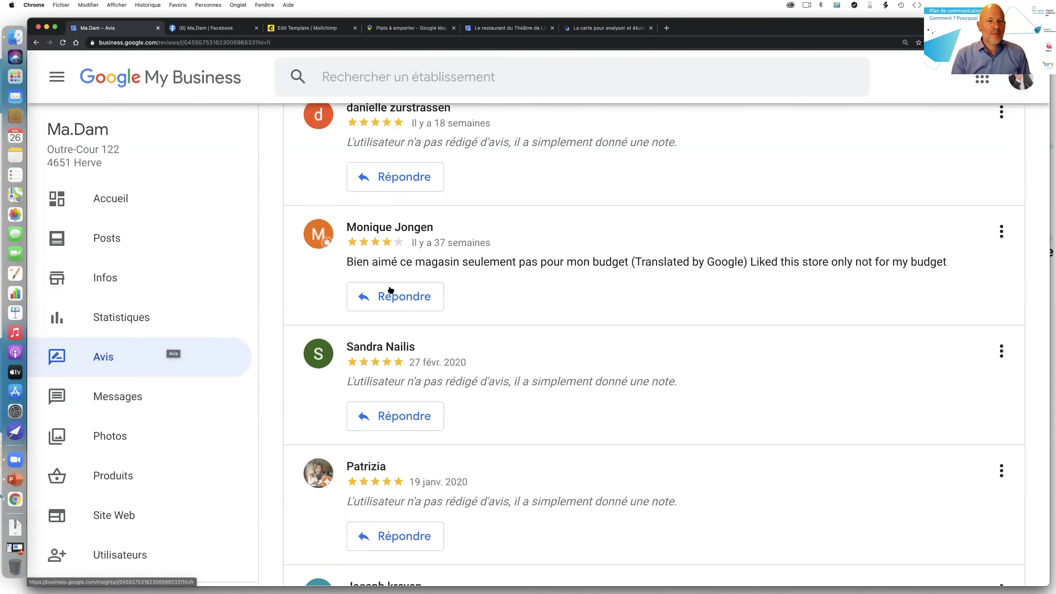
scroll(387, 290, up, 10)
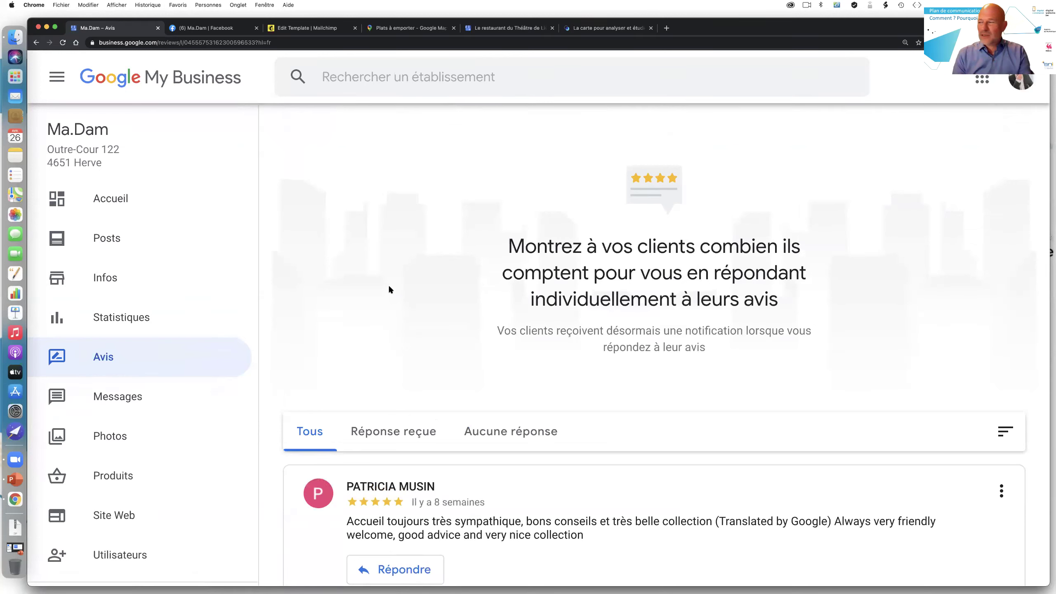
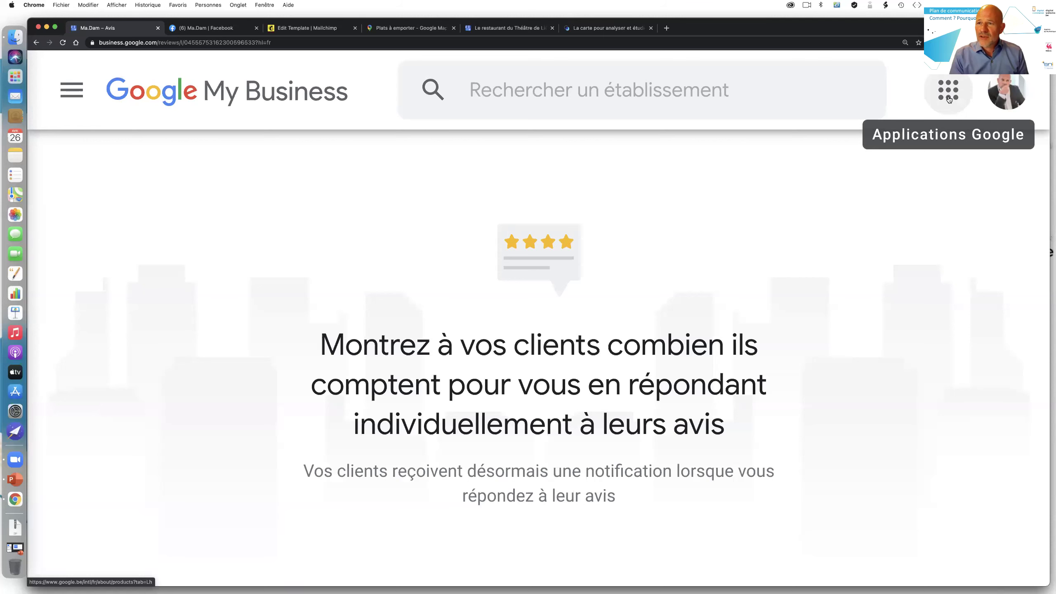
Open the list of Google applications and locate My Business among them
click(950, 99)
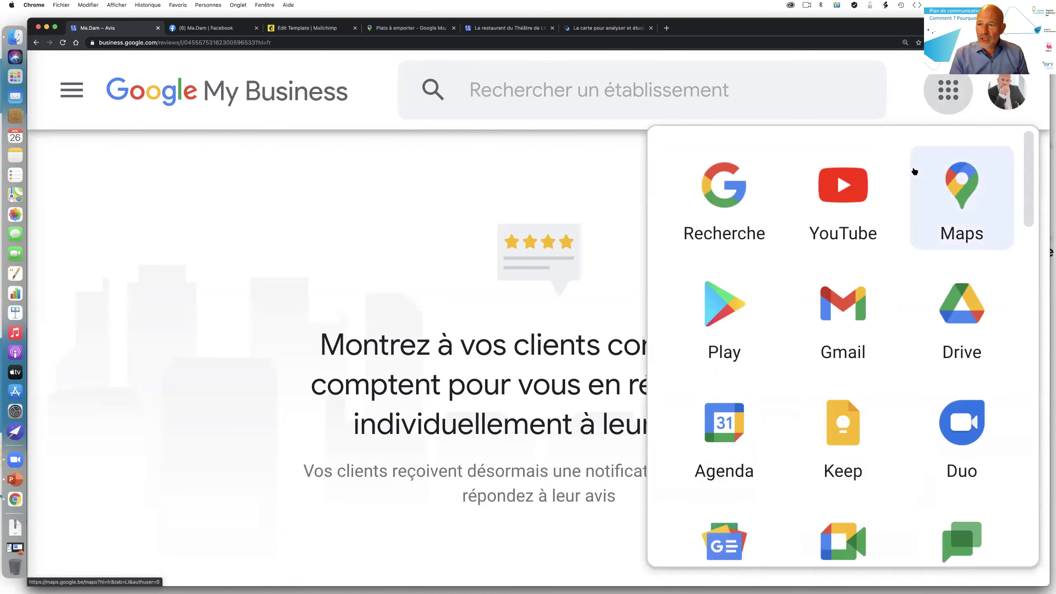
scroll(859, 213, down, 5)
scroll(860, 213, down, 5)
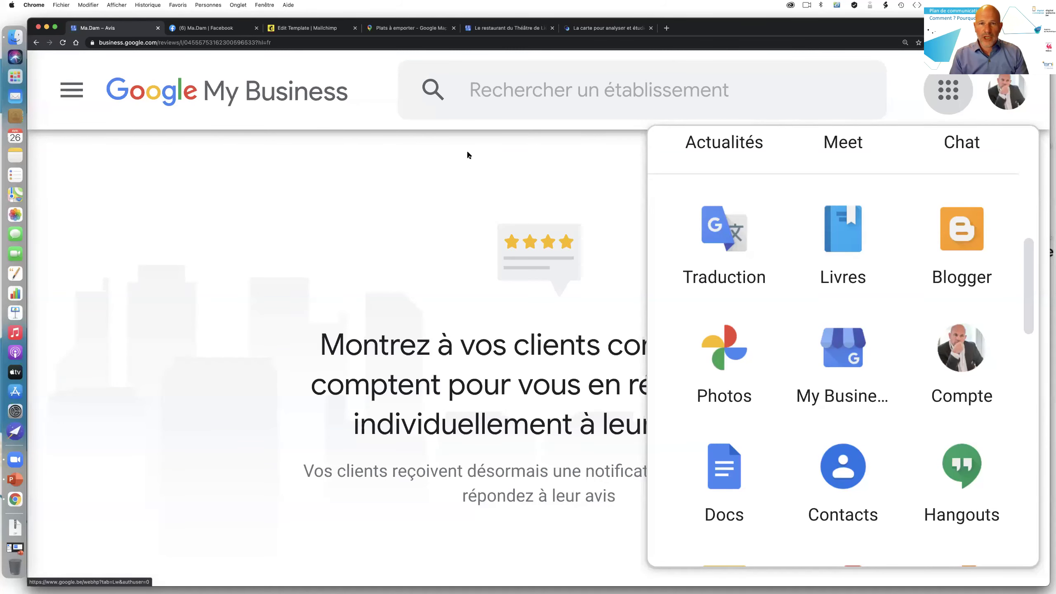
Switch to the profile of Le restaurant du Théâtre de Liège and look over the form for adding menu sections and items
click(526, 28)
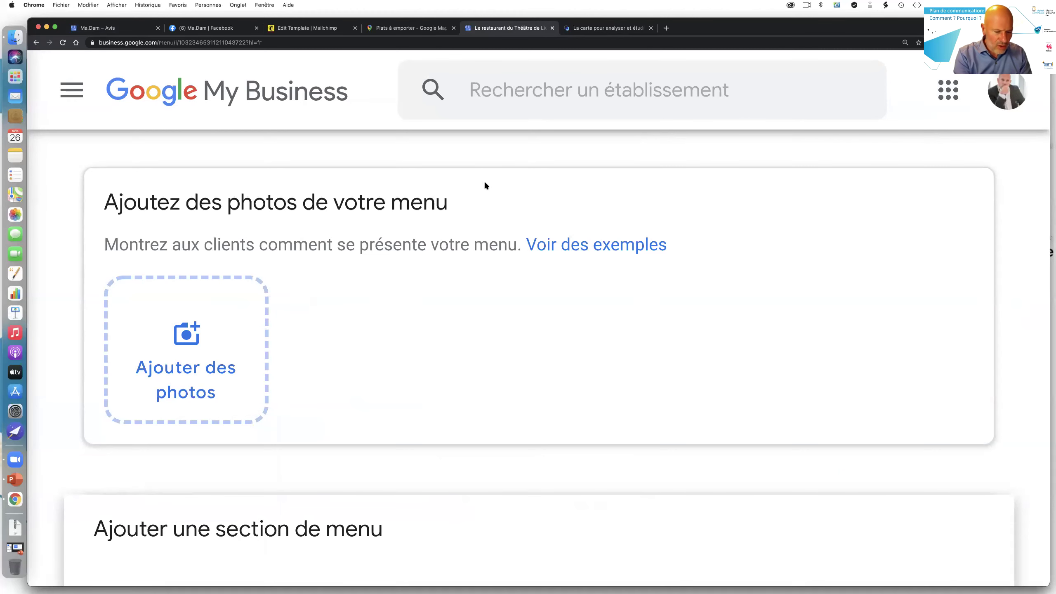
key(super+minus)
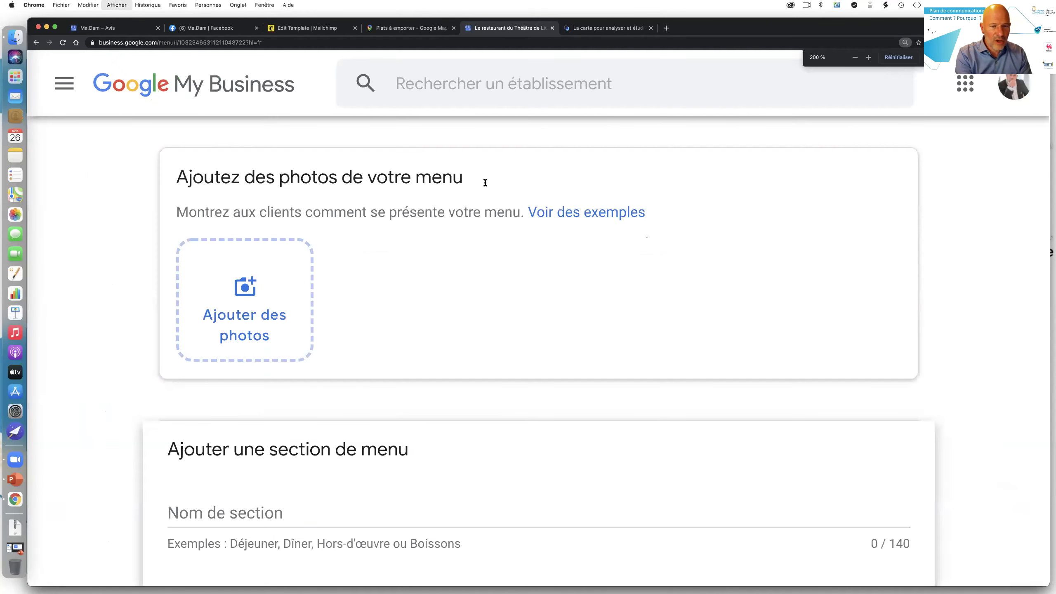
key(super+minus)
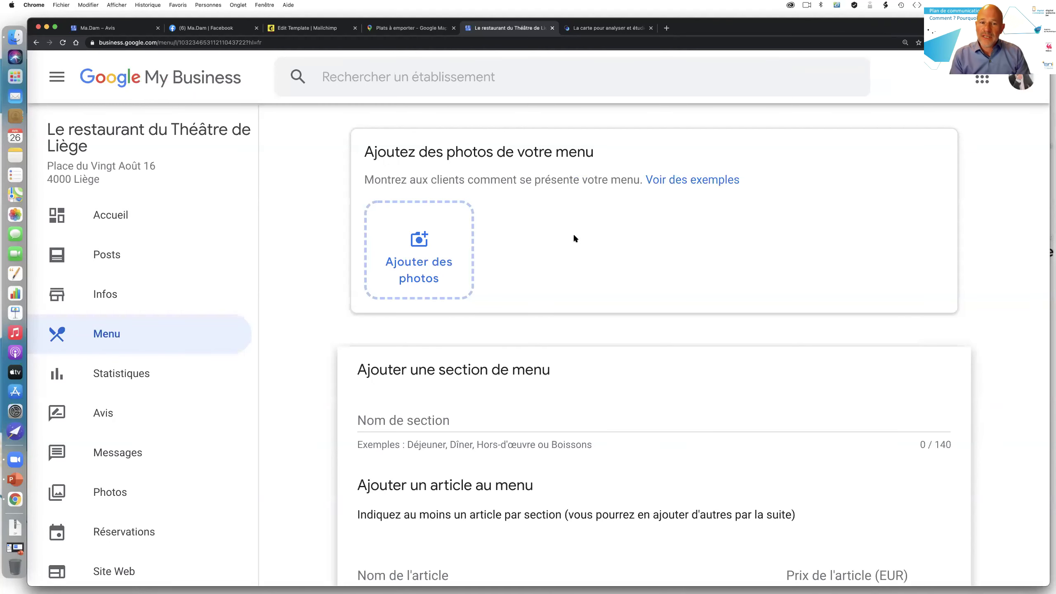
scroll(573, 233, down, 6)
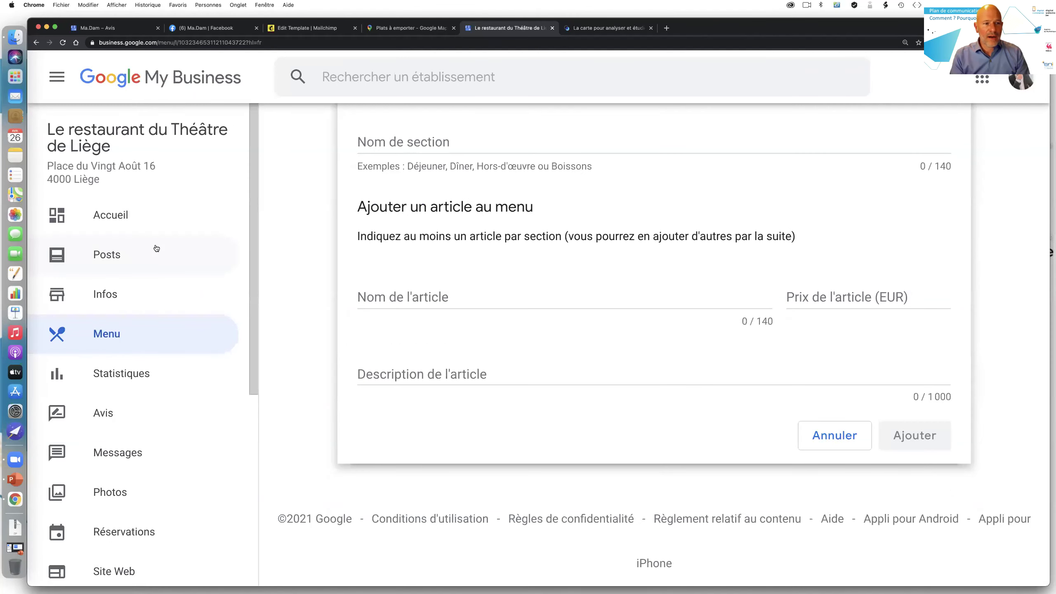
Open the restaurant's business information and review its opening hours, attributes, available services and description field
click(155, 299)
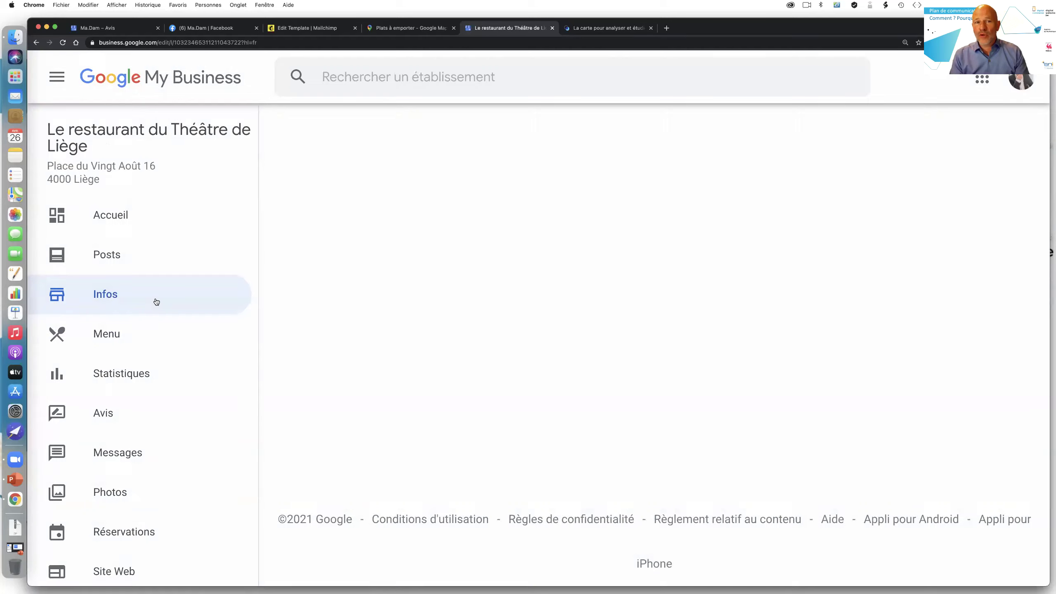
scroll(479, 300, down, 10)
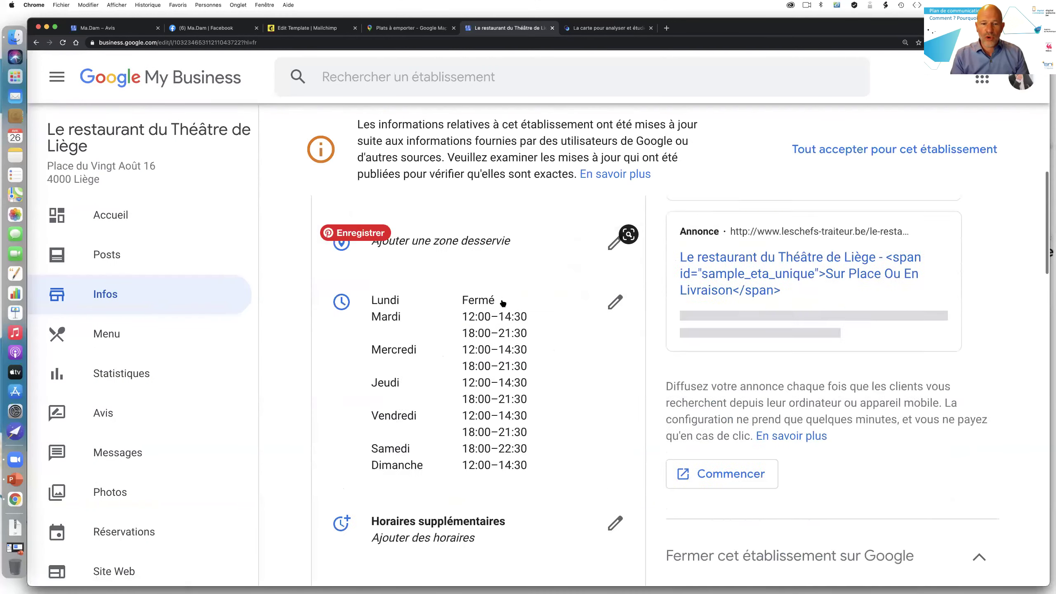
scroll(502, 303, down, 10)
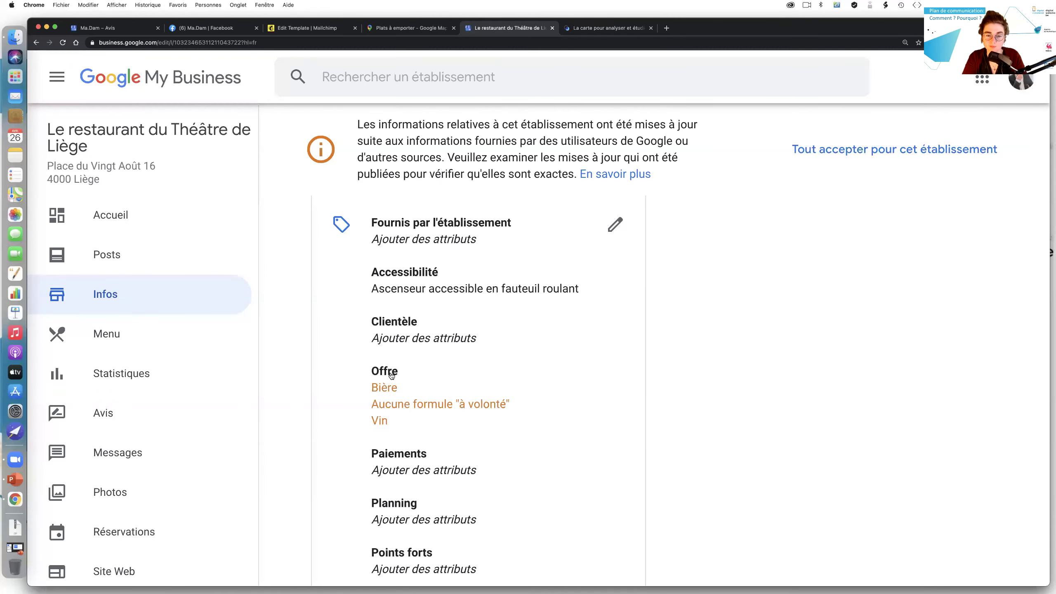
key(super+equal)
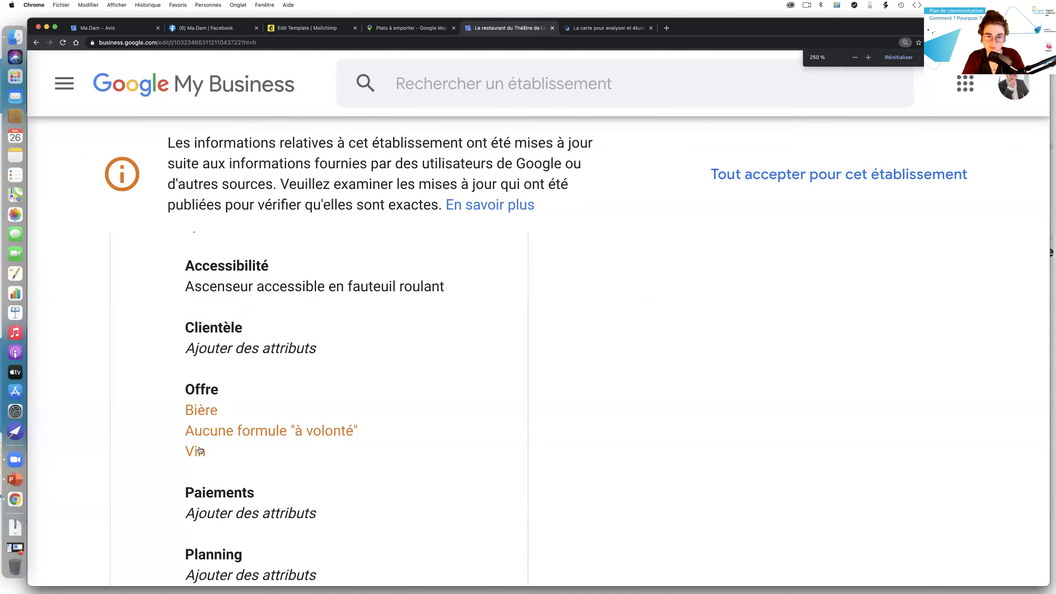
scroll(231, 422, down, 1)
scroll(231, 422, down, 8)
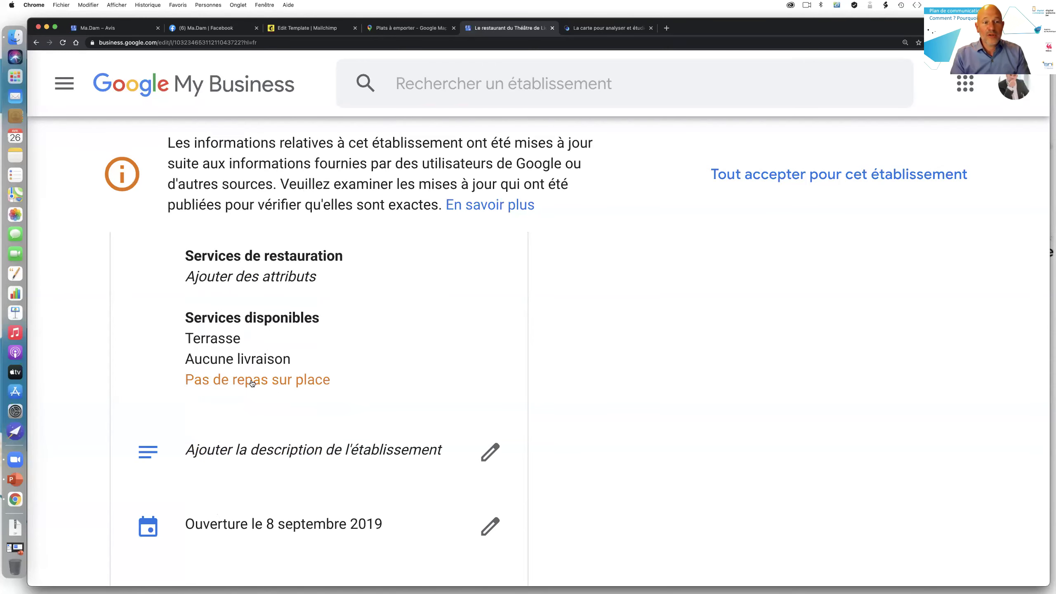
Go back up through the restaurant's information to examine its booking, ordering and menu links, website and contact fields, and the profile's other sections
scroll(252, 383, up, 1)
scroll(252, 383, up, 10)
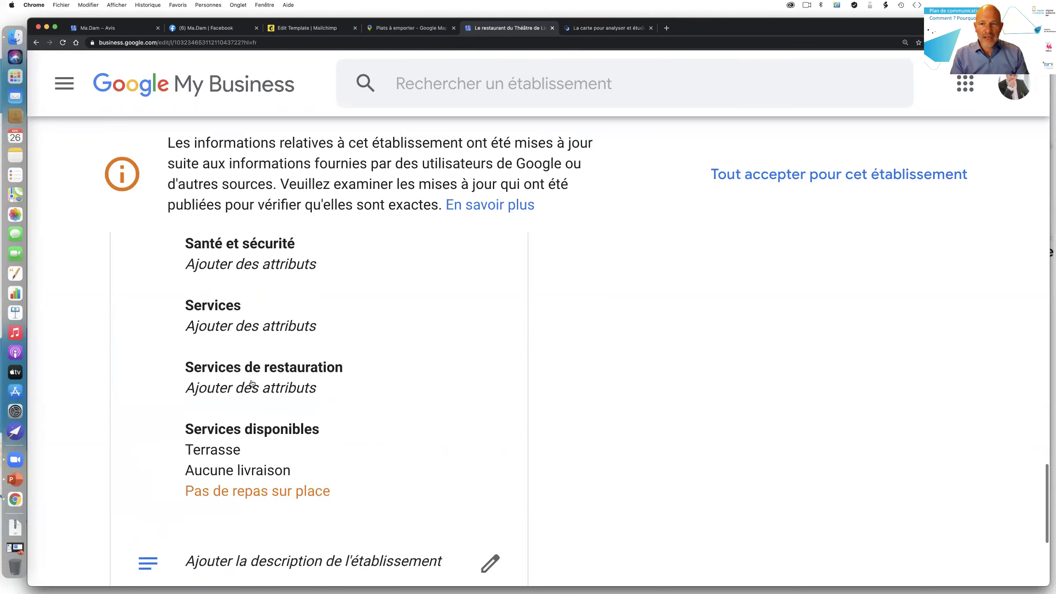
scroll(252, 383, up, 8)
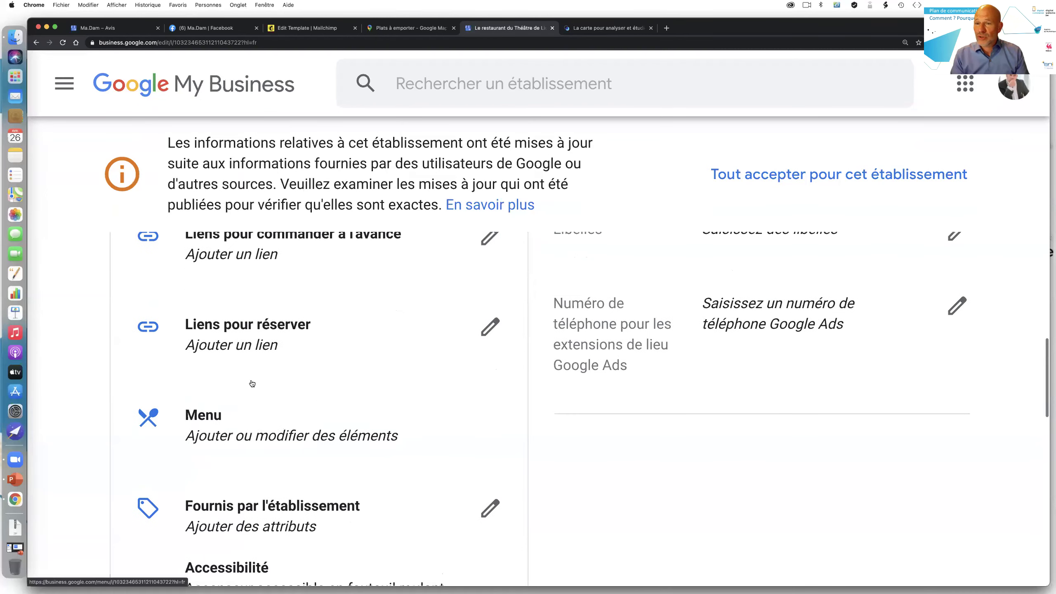
scroll(252, 383, up, 1)
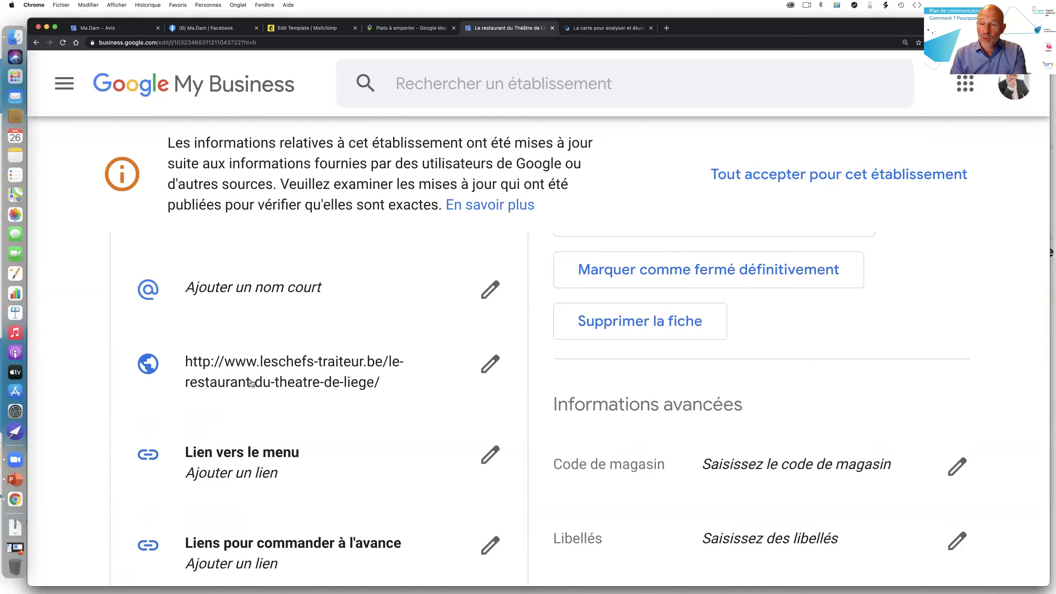
scroll(252, 383, up, 4)
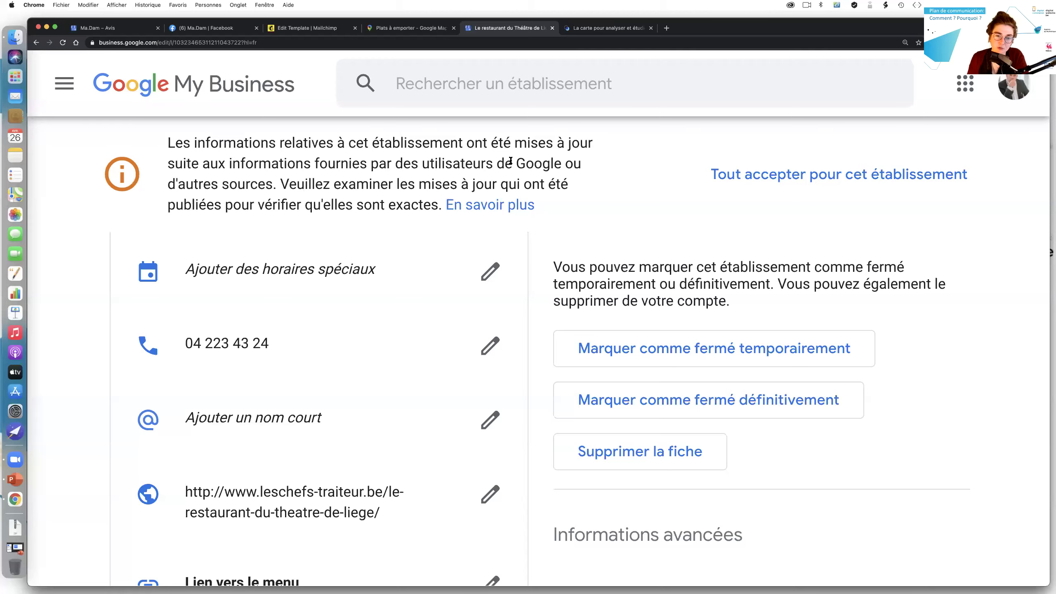
key(super+minus)
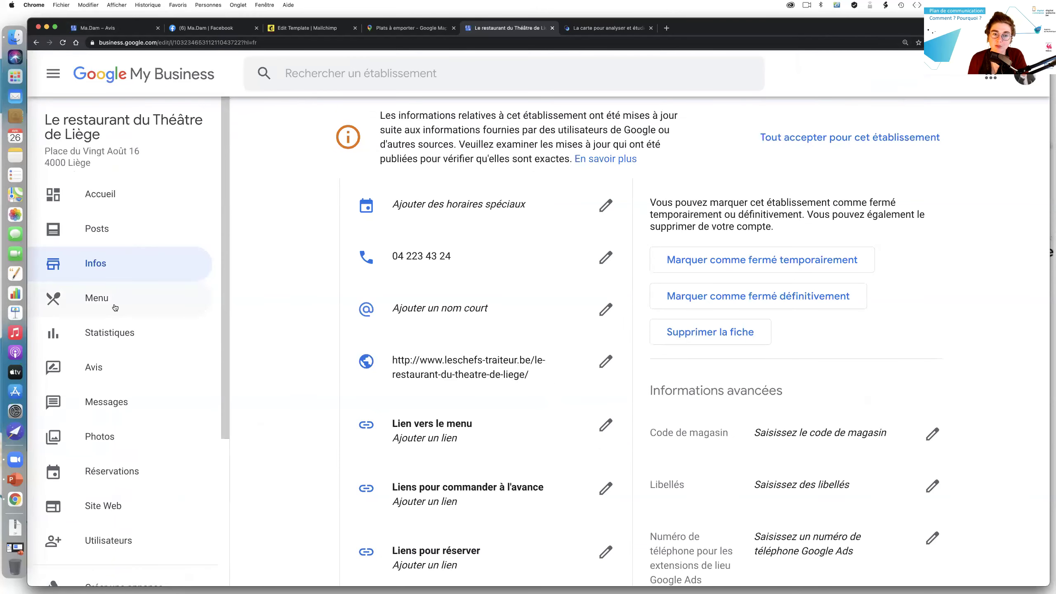
scroll(116, 307, down, 1)
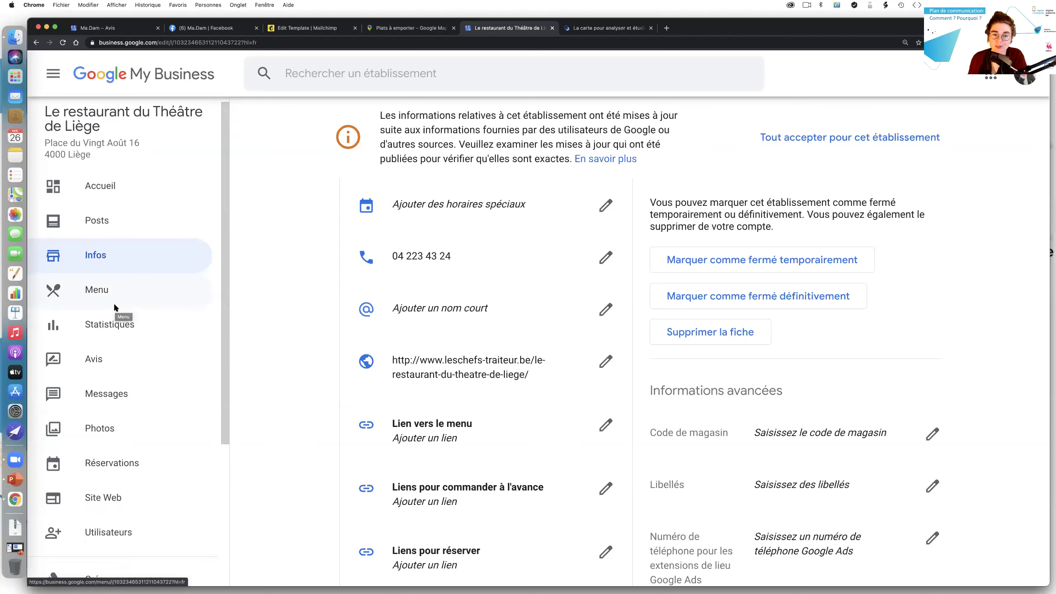
scroll(164, 313, down, 2)
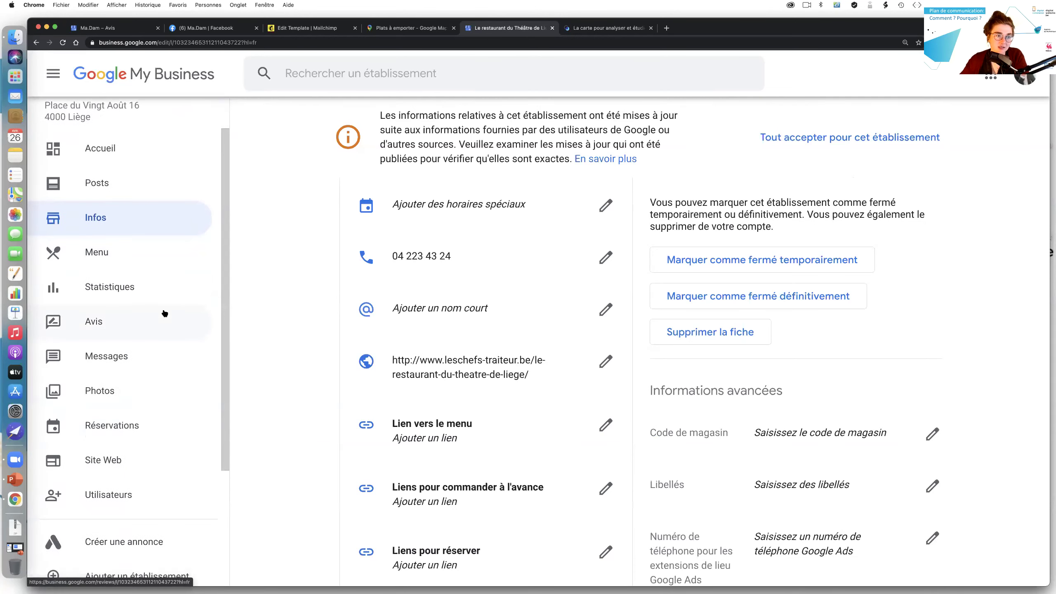
scroll(164, 314, up, 2)
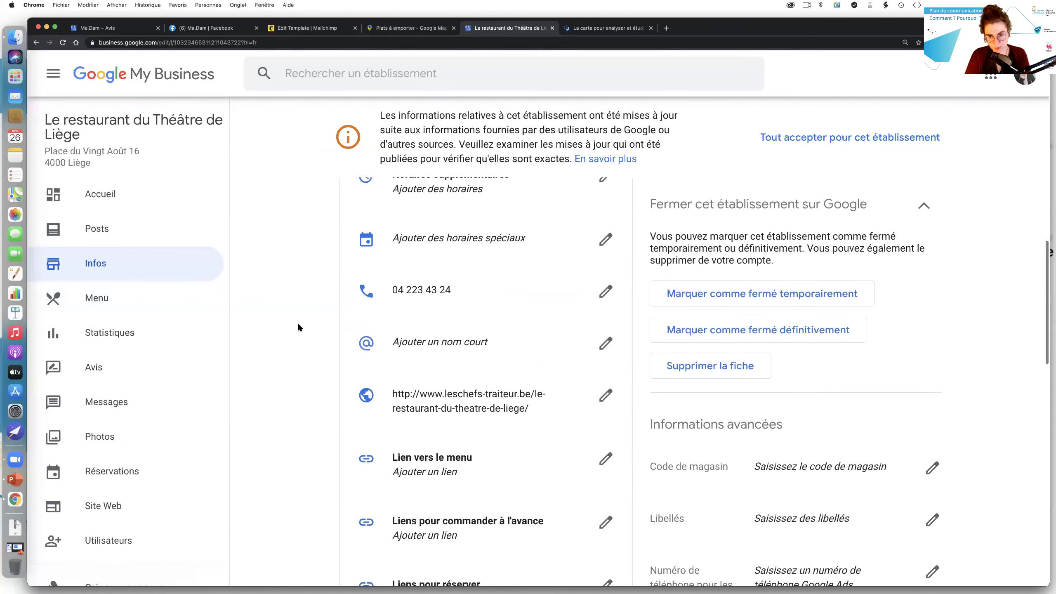
Return to Ma.Dam's reviews and read through the customers' ratings and comments again
click(107, 28)
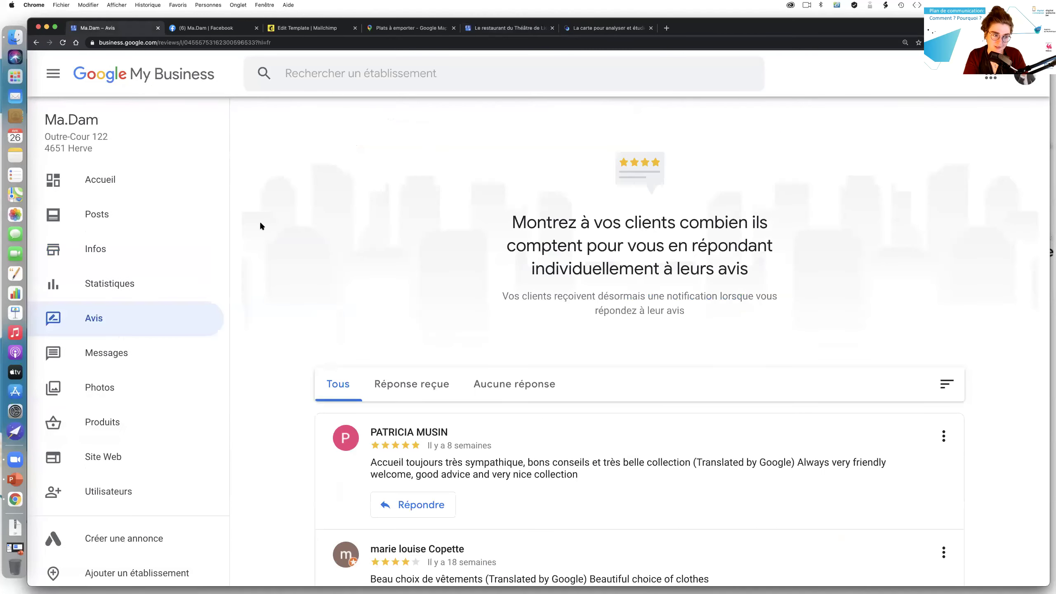
scroll(415, 247, down, 1)
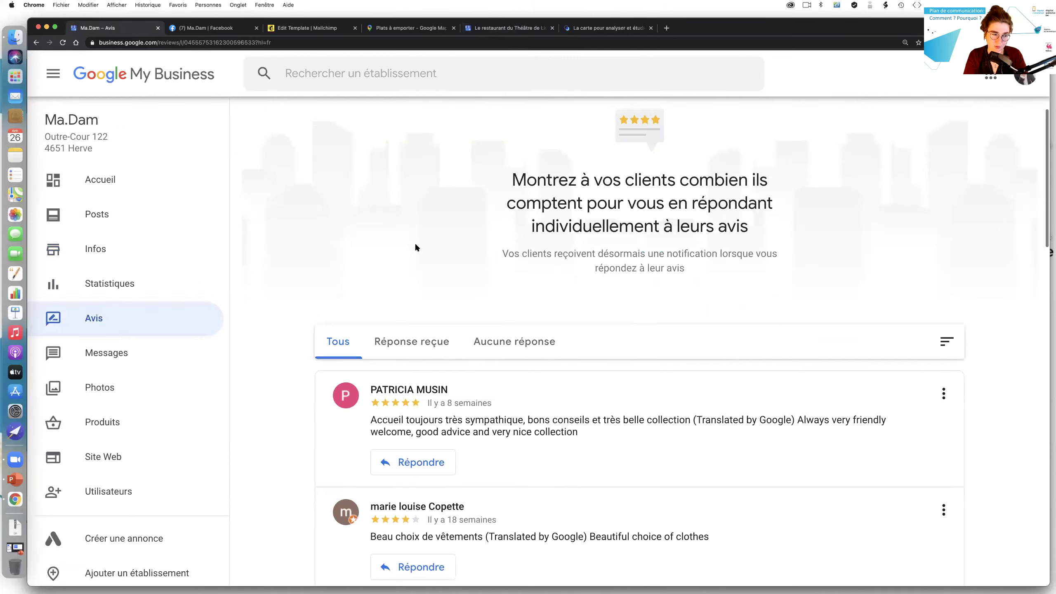
scroll(414, 247, down, 2)
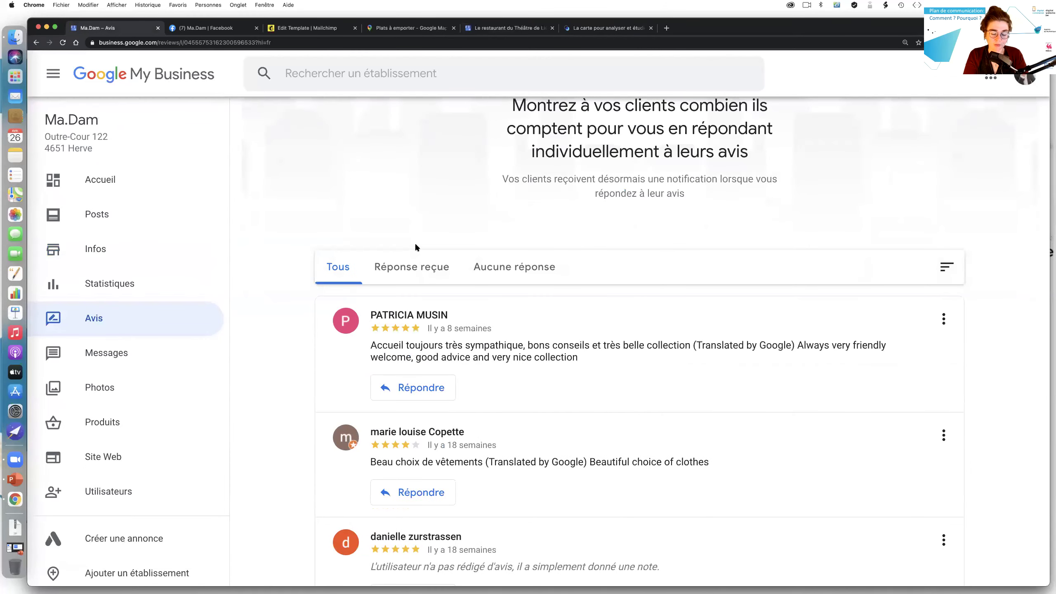
scroll(414, 243, down, 1)
scroll(282, 245, down, 1)
scroll(282, 244, down, 3)
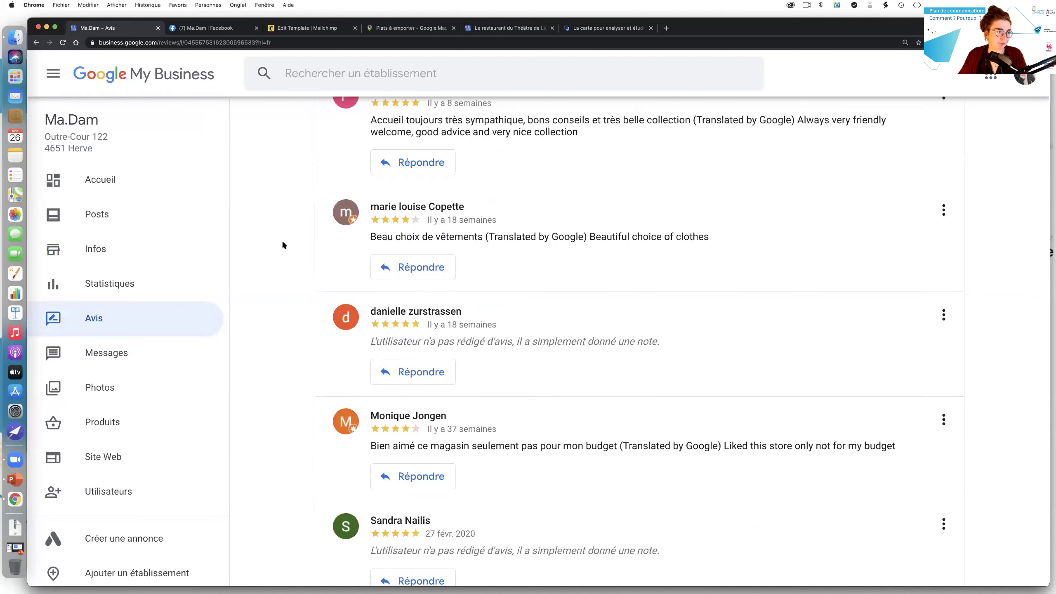
scroll(282, 245, down, 1)
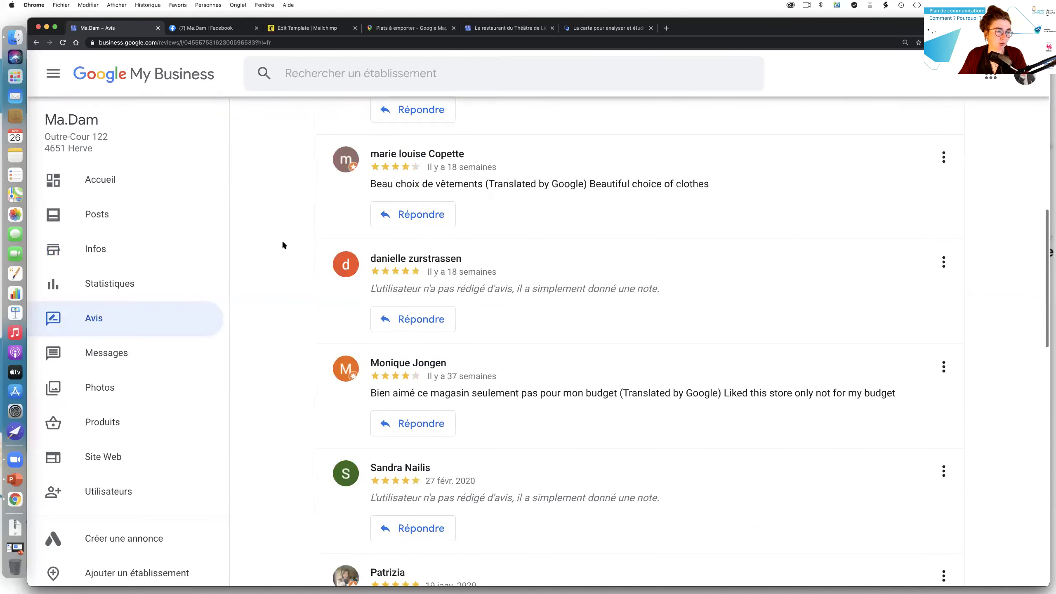
Open Ma.Dam's dashboard and look over its performance figures, suggestions, customer photos and latest reviews
click(140, 191)
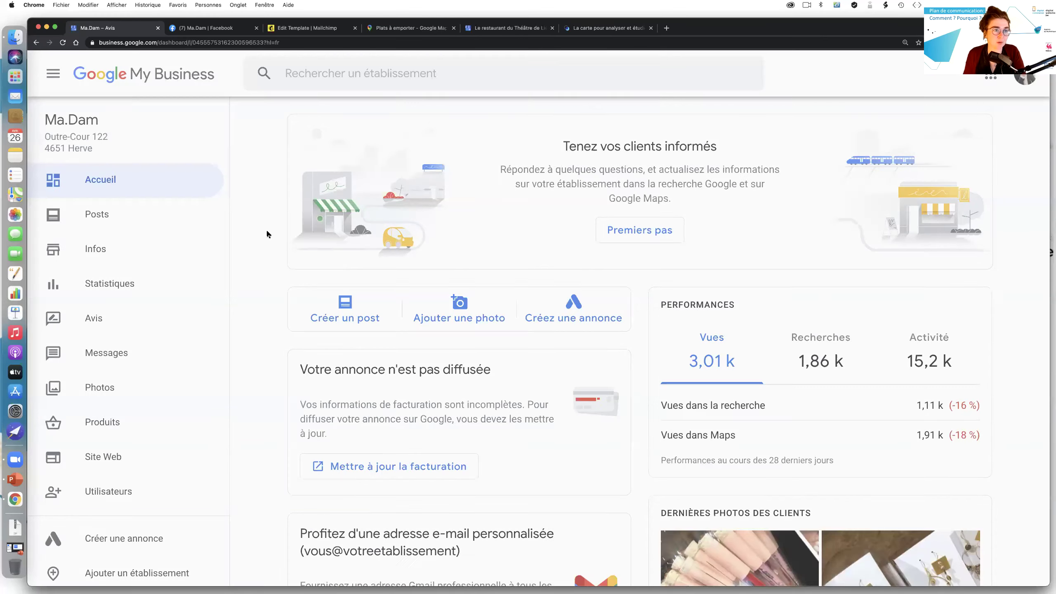
scroll(266, 233, down, 3)
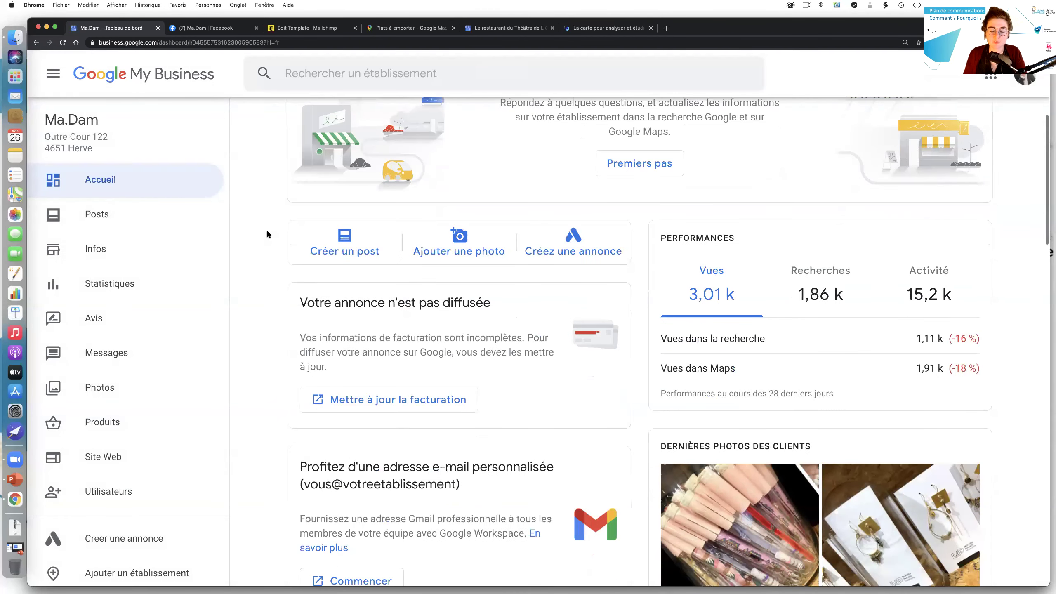
scroll(266, 234, down, 2)
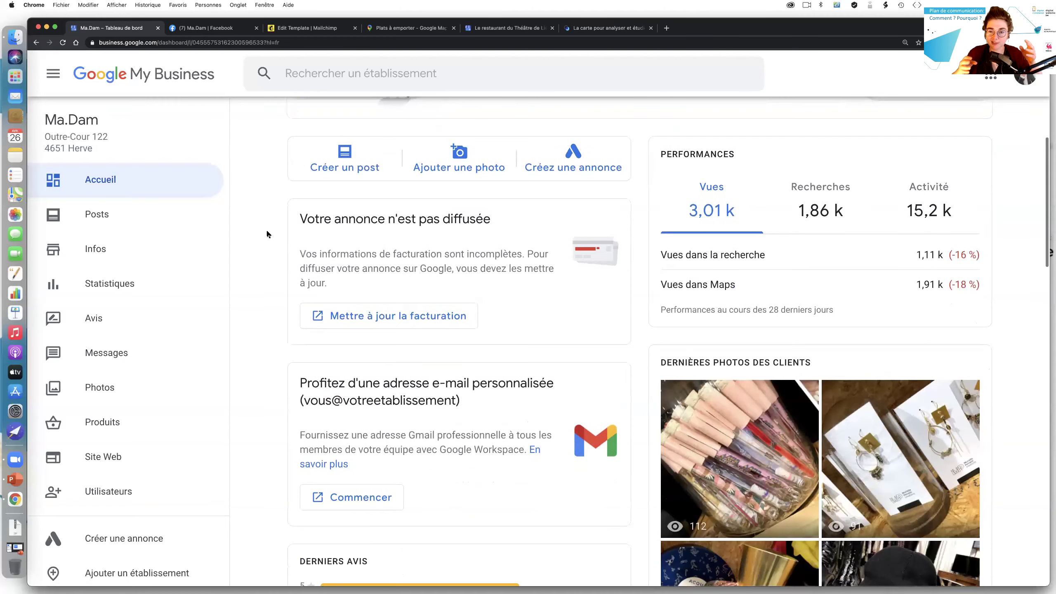
scroll(267, 234, down, 3)
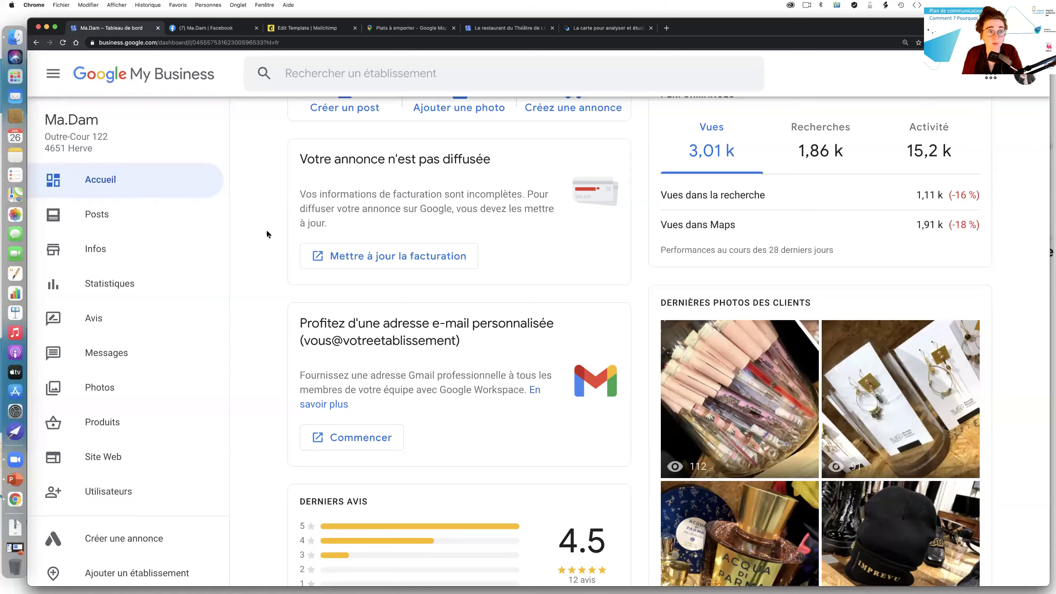
scroll(266, 233, up, 4)
scroll(266, 234, up, 2)
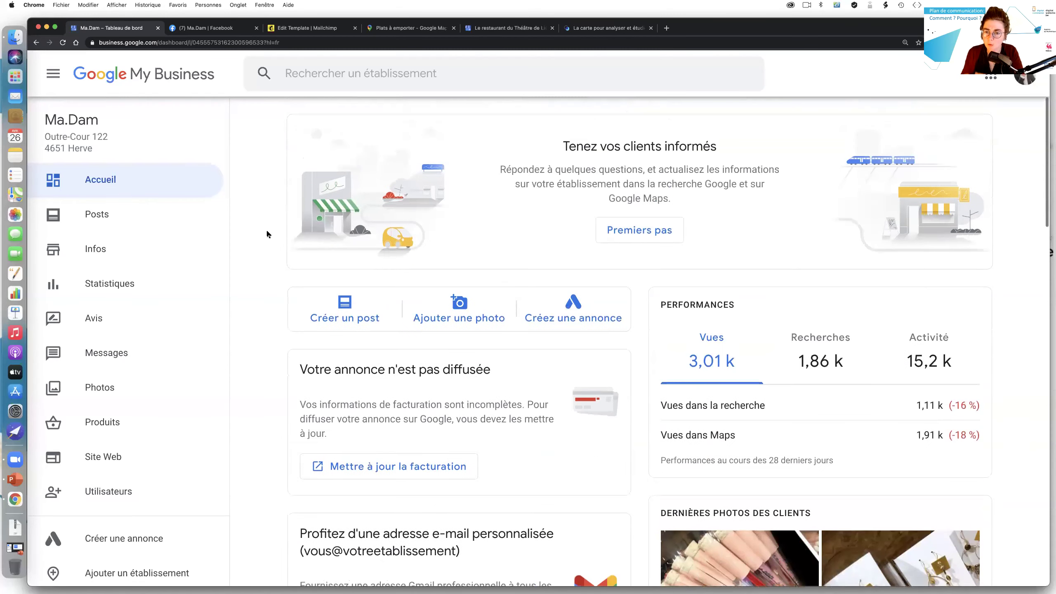
scroll(266, 234, down, 1)
scroll(266, 234, up, 1)
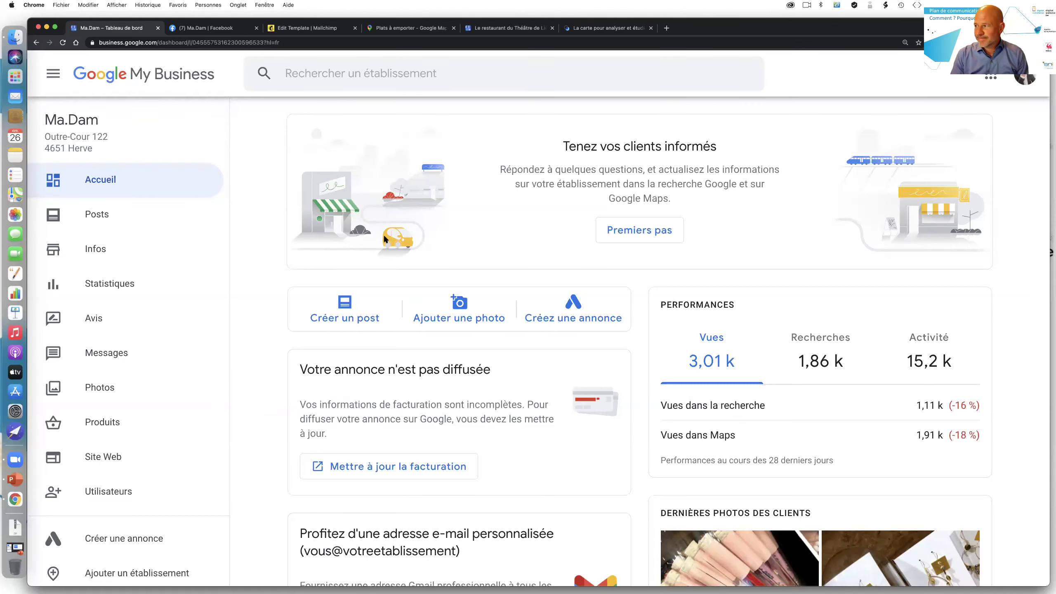
scroll(382, 235, down, 1)
scroll(383, 234, up, 1)
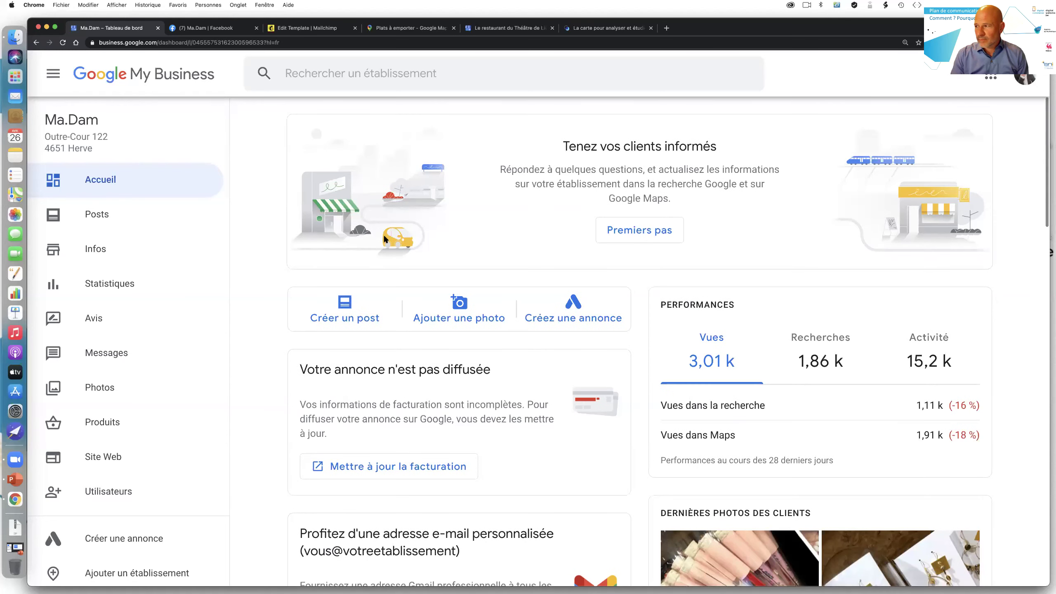
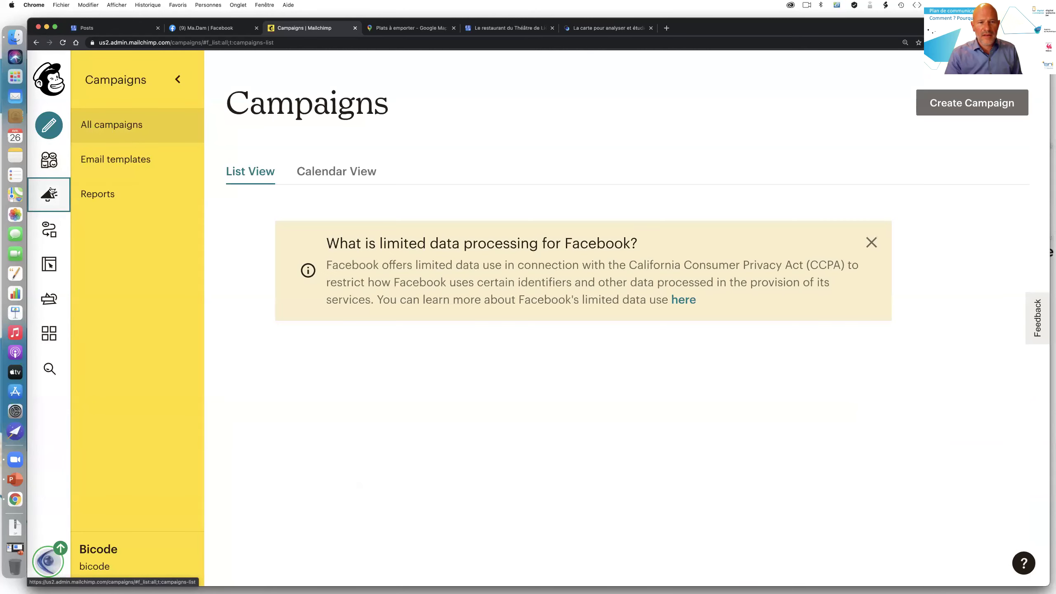
Create a regular email campaign named "test" in Mailchimp
click(950, 103)
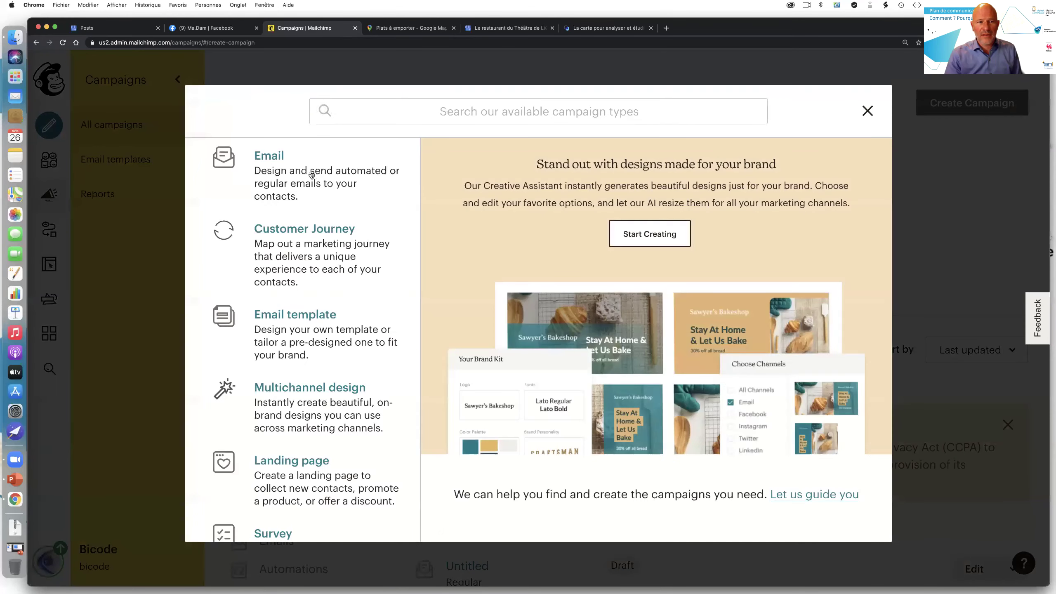
click(265, 158)
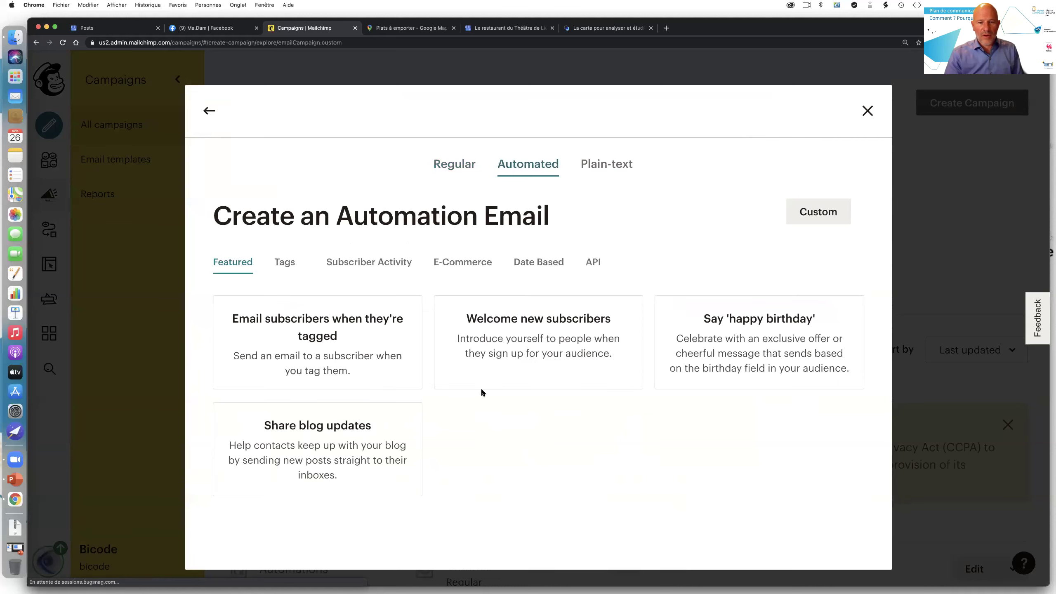
click(457, 171)
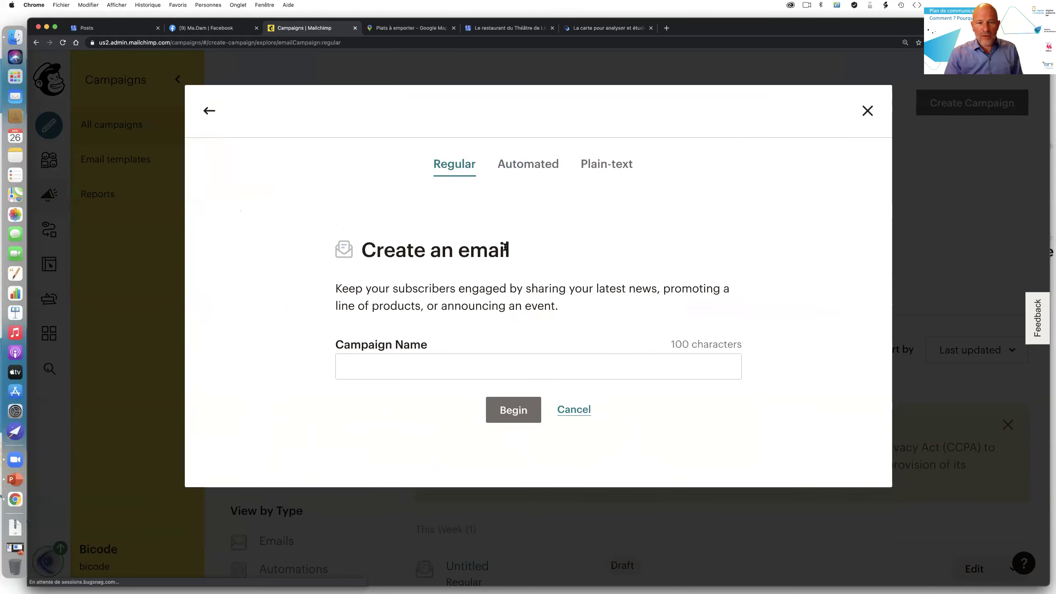
click(431, 367)
text(test)
key(Return)
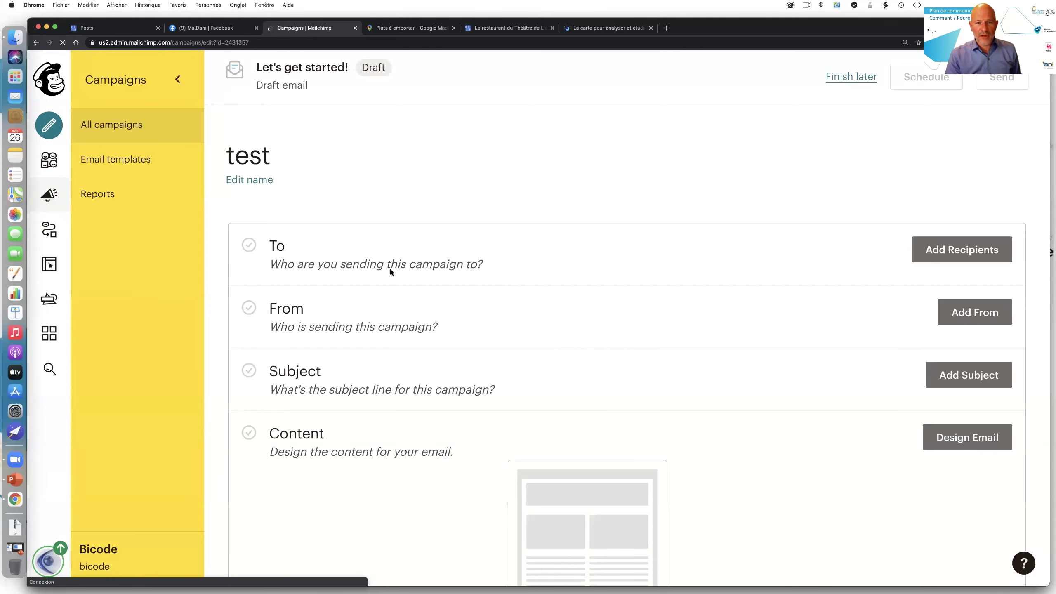
Start designing the campaign's email content with the Classic Builder
scroll(522, 276, down, 1)
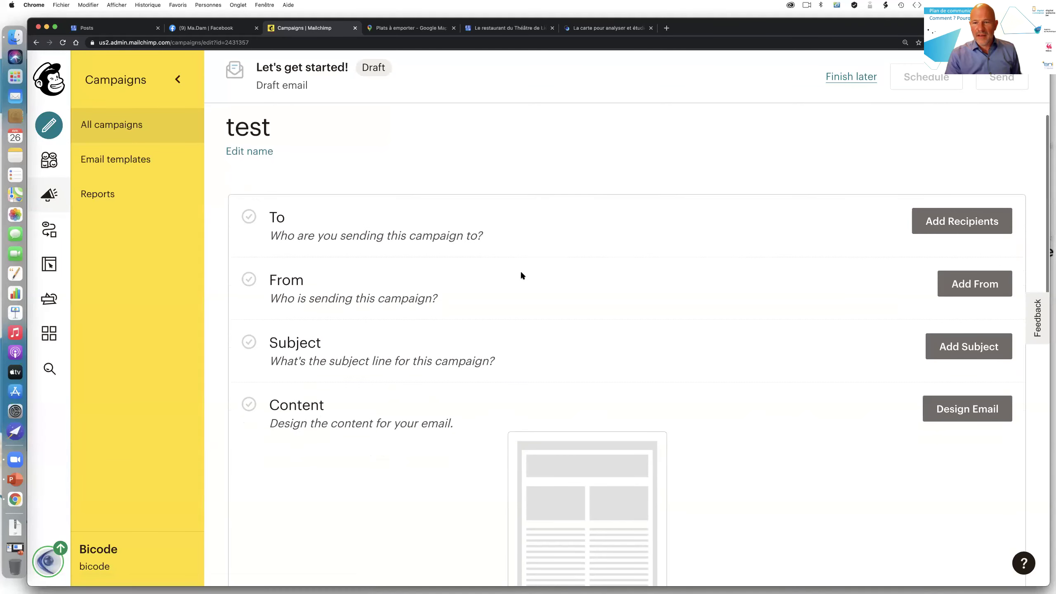
scroll(828, 283, down, 1)
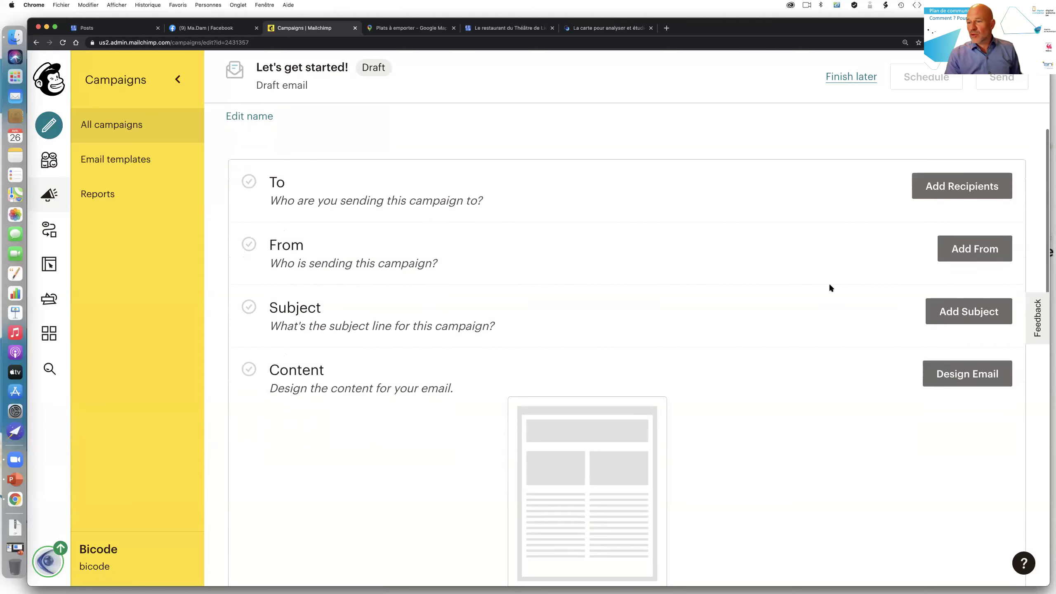
scroll(605, 260, down, 2)
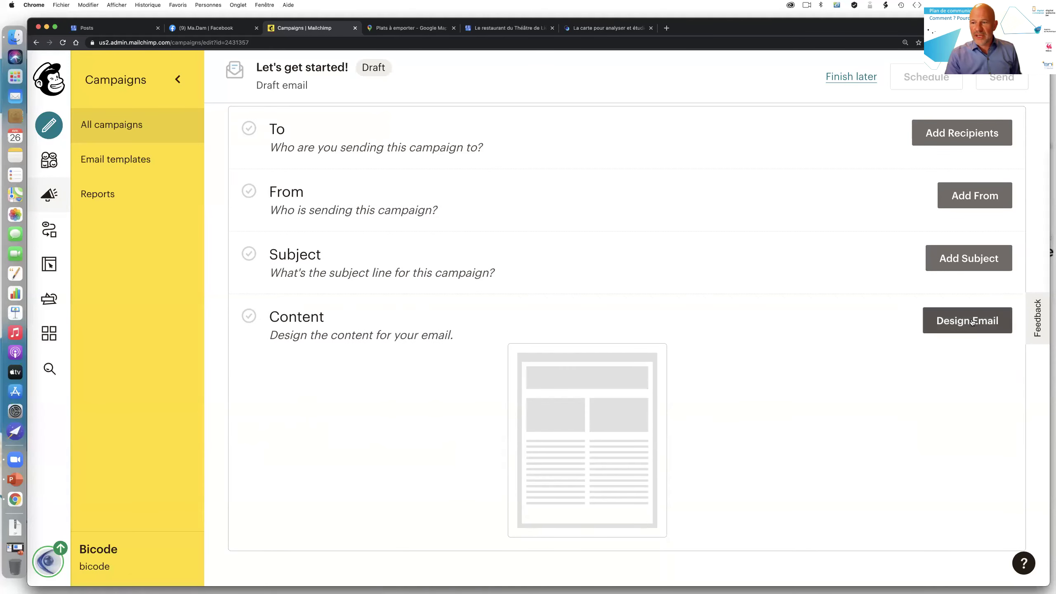
click(956, 325)
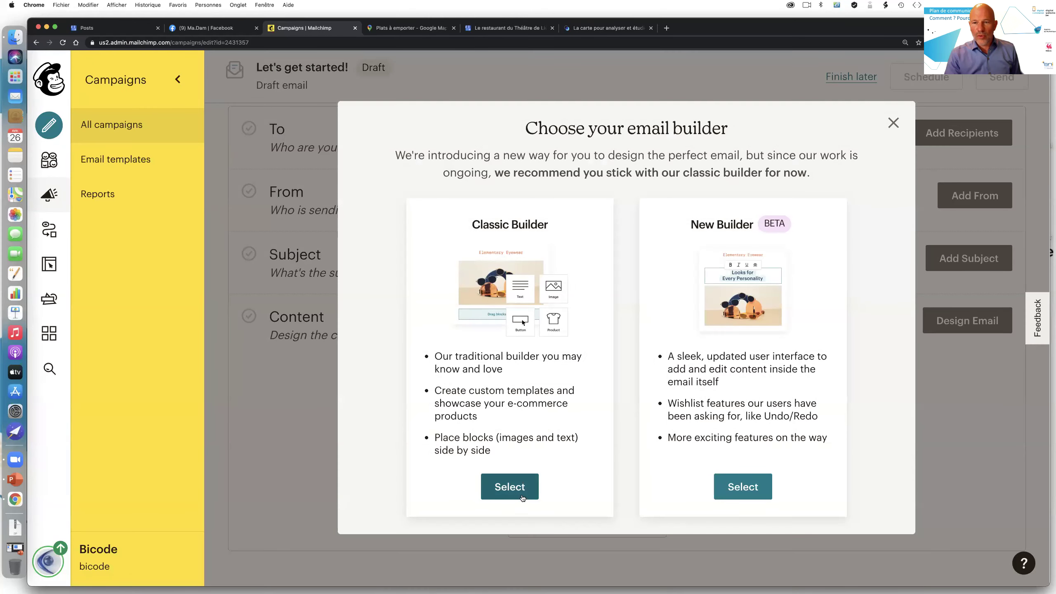
click(516, 492)
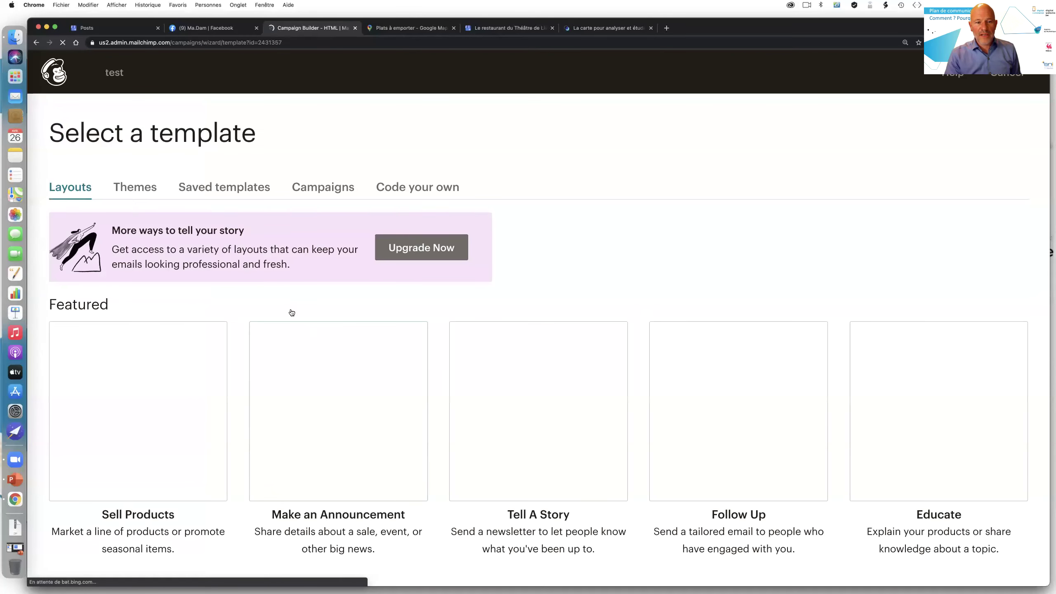
Choose the featured "Make an Announcement" layout as the email's template
scroll(292, 312, down, 1)
scroll(292, 312, down, 5)
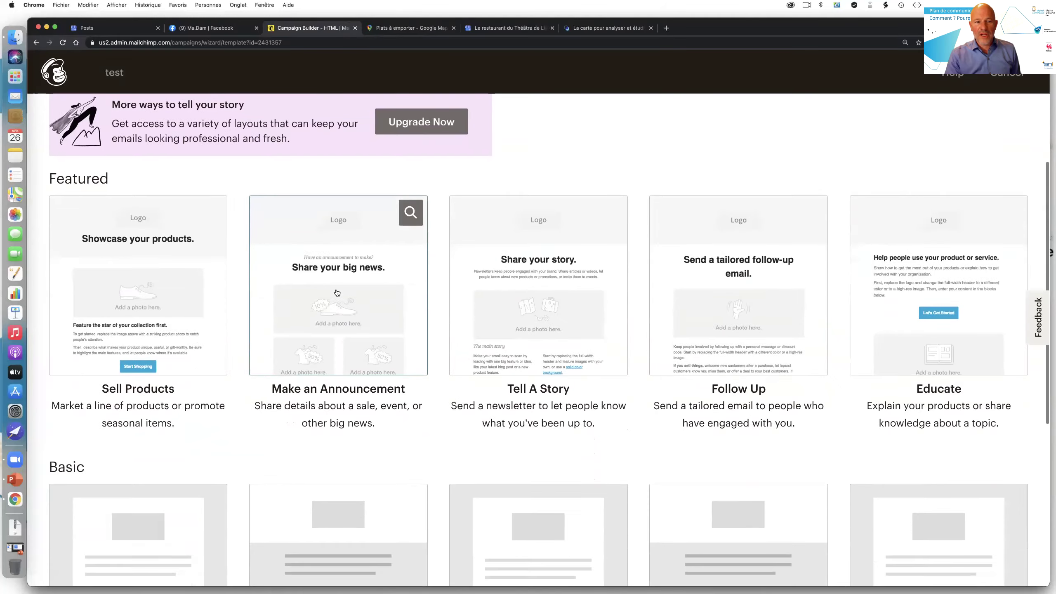
click(409, 286)
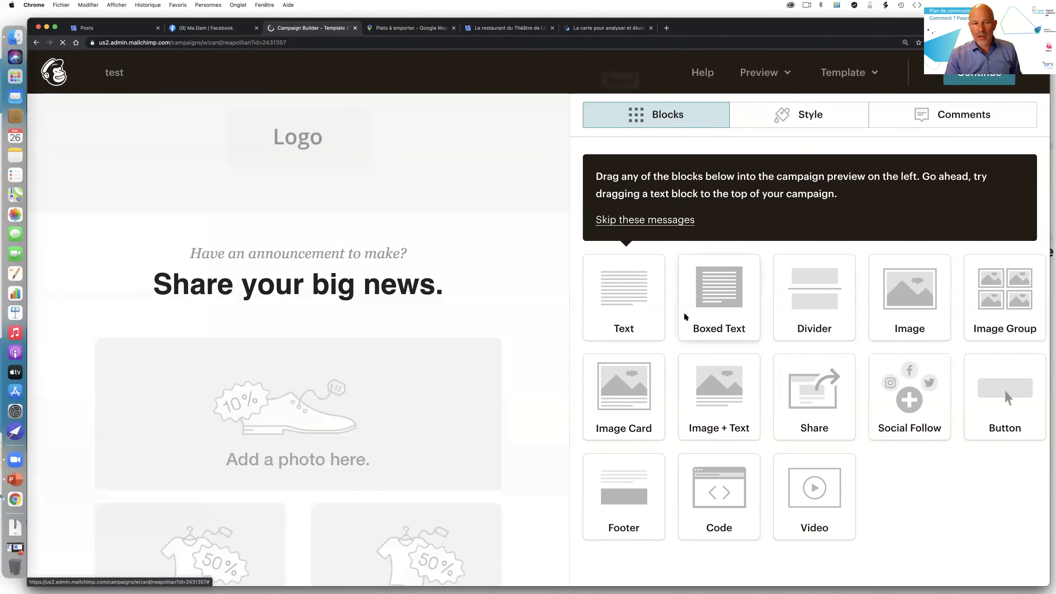
Look through the announcement template's photo placeholders, text sections, heading and call-to-action button
scroll(386, 351, down, 5)
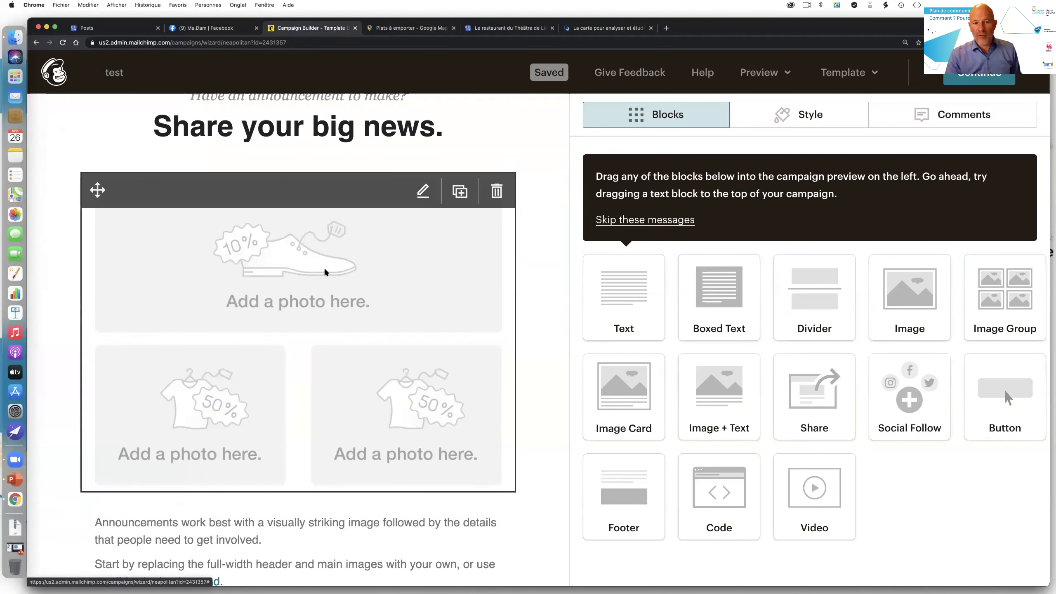
scroll(277, 266, down, 4)
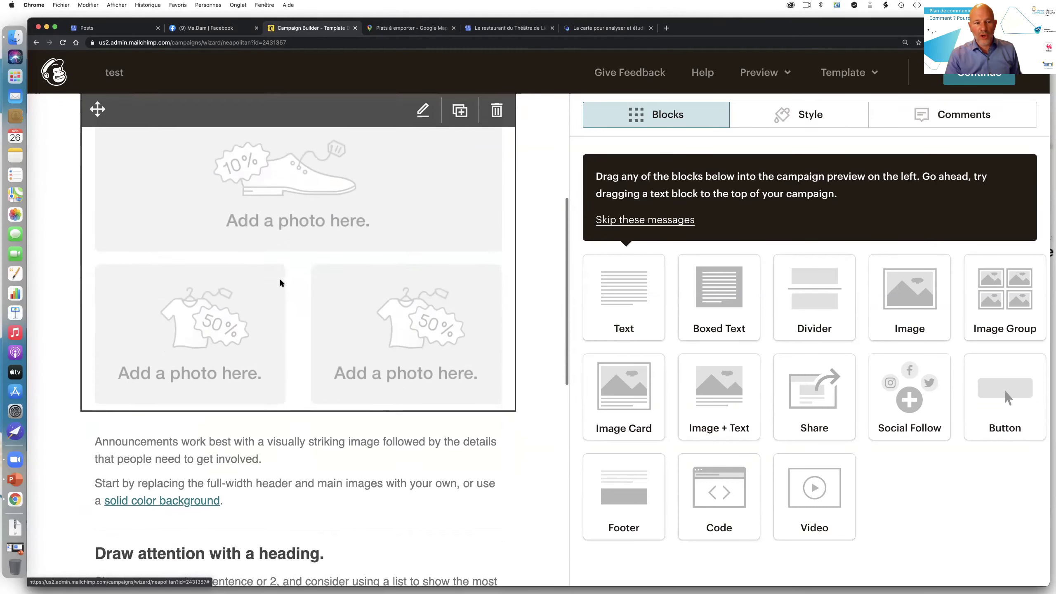
scroll(268, 440, down, 6)
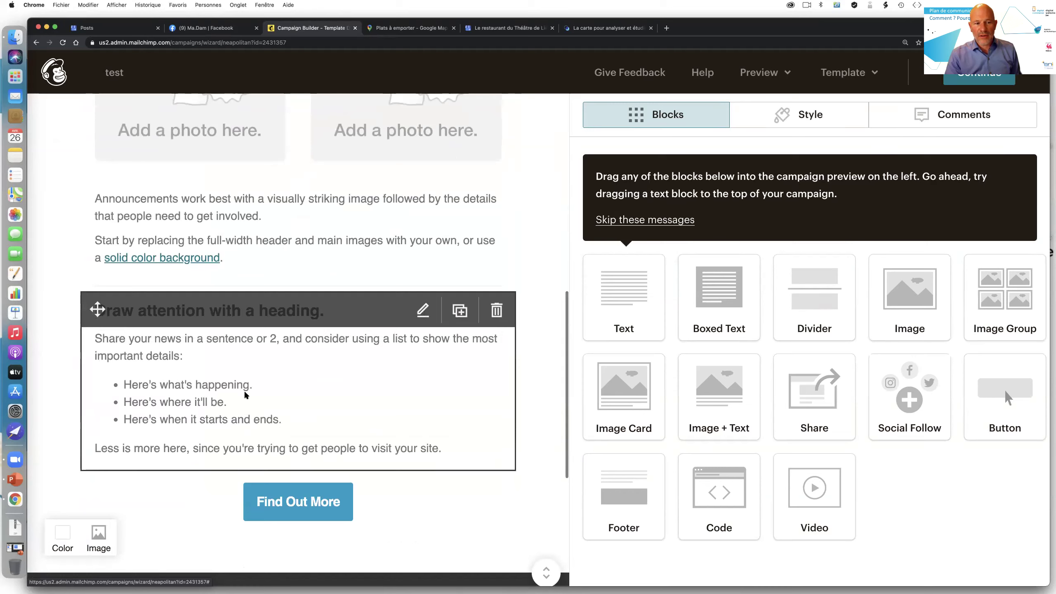
scroll(417, 440, up, 3)
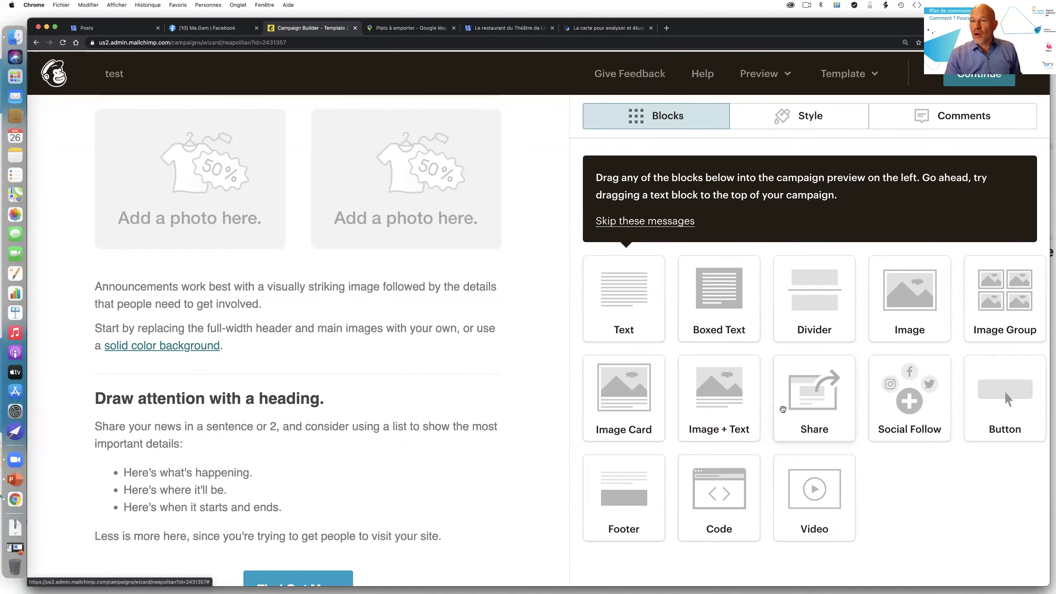
Try a pink shade as the background colour of the email's header container
click(805, 116)
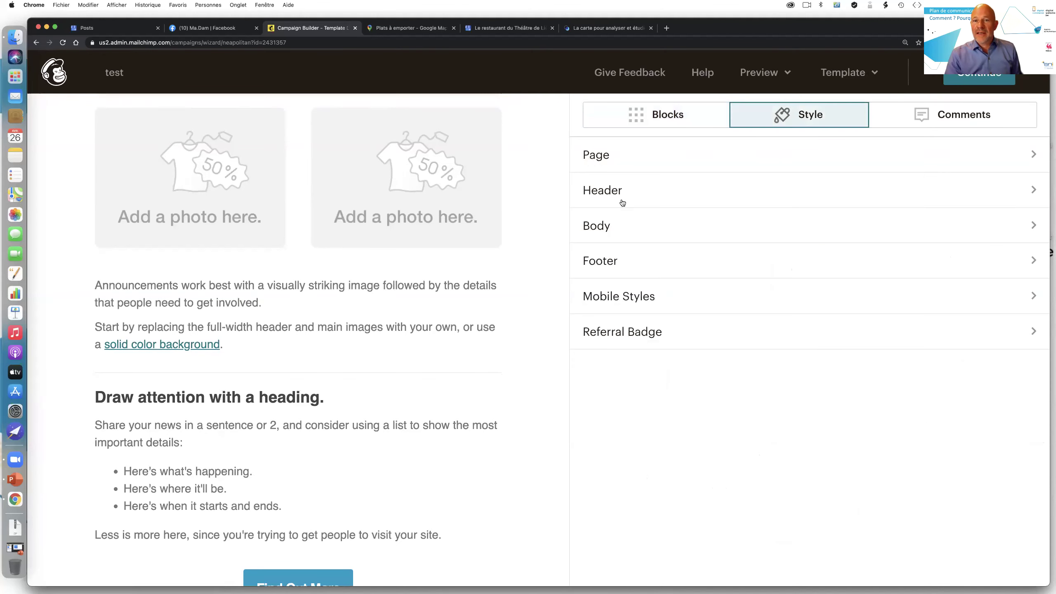
click(604, 192)
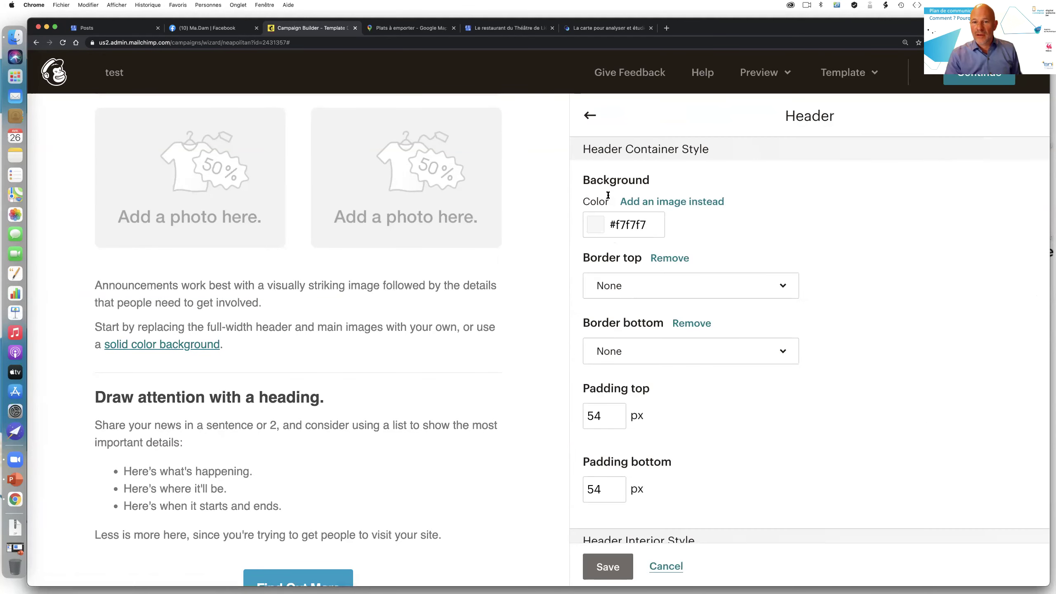
click(596, 225)
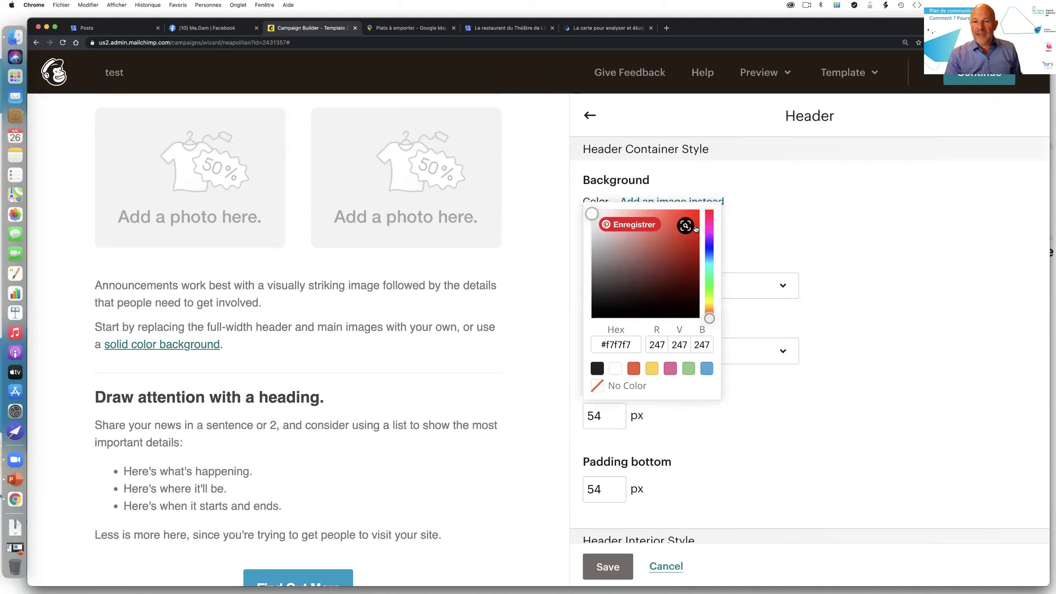
drag(709, 316, 710, 223)
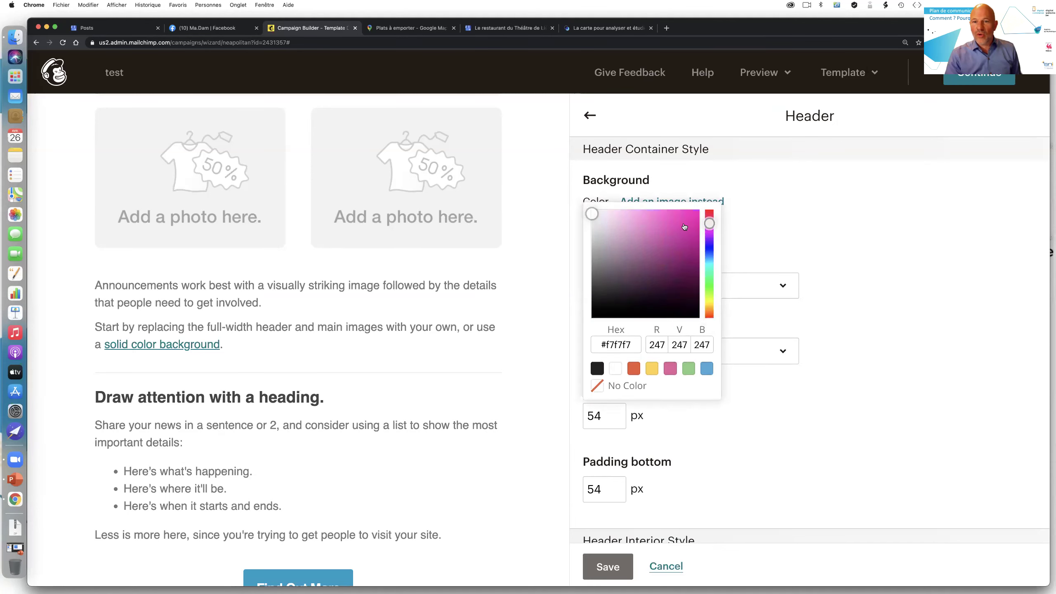
click(654, 226)
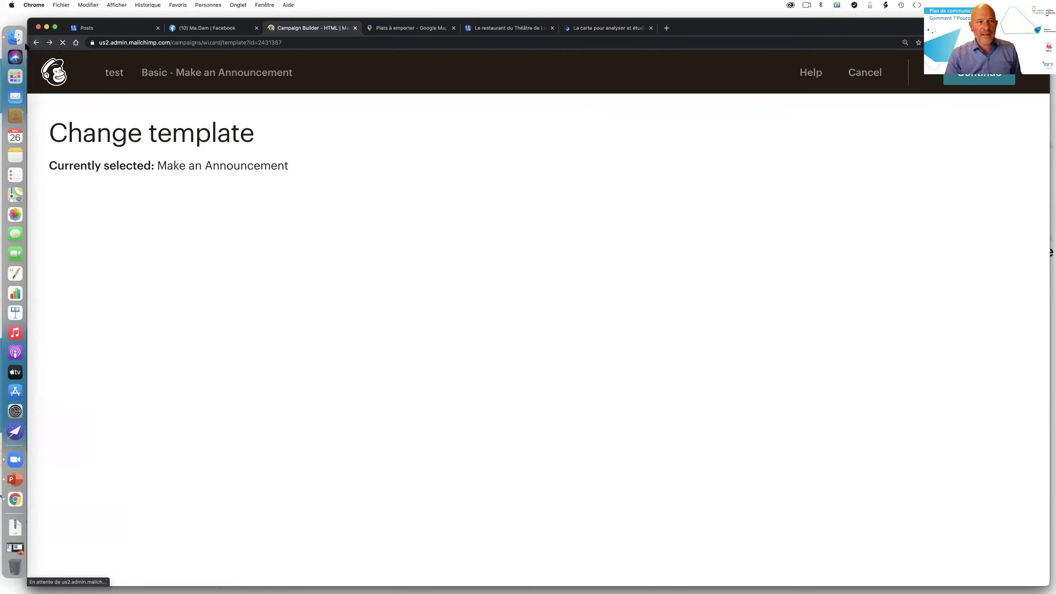
Browse the basic layouts and the featured and e-commerce themes among the alternative email templates
scroll(402, 308, down, 10)
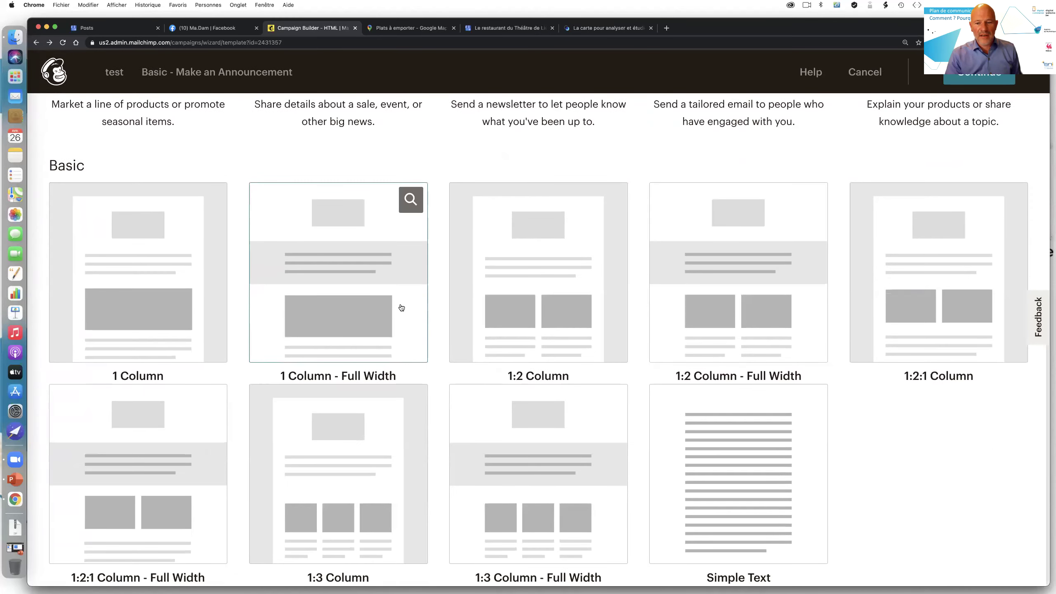
scroll(402, 307, up, 10)
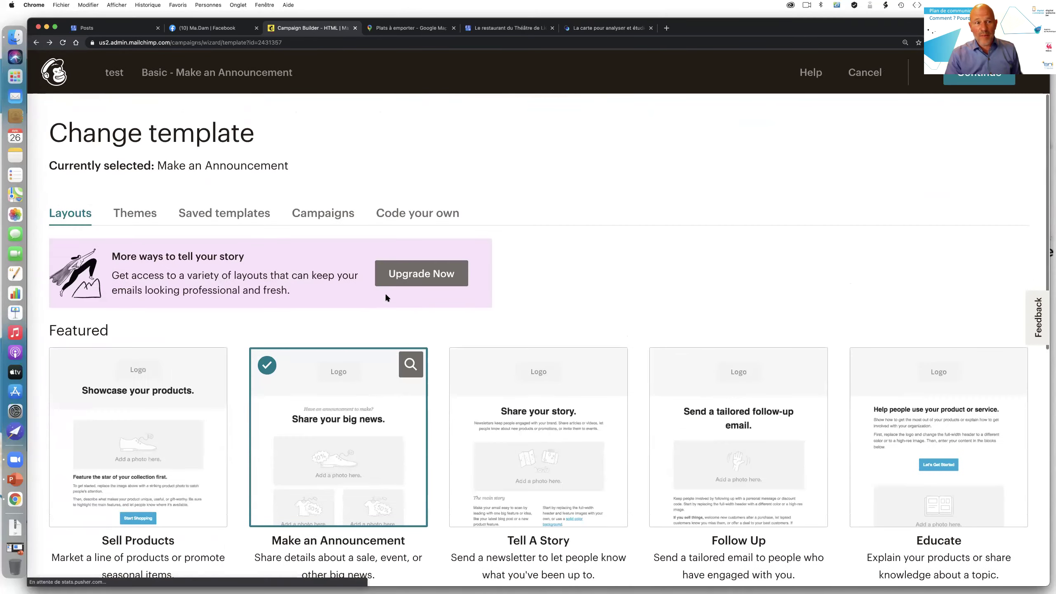
click(135, 213)
scroll(521, 305, down, 5)
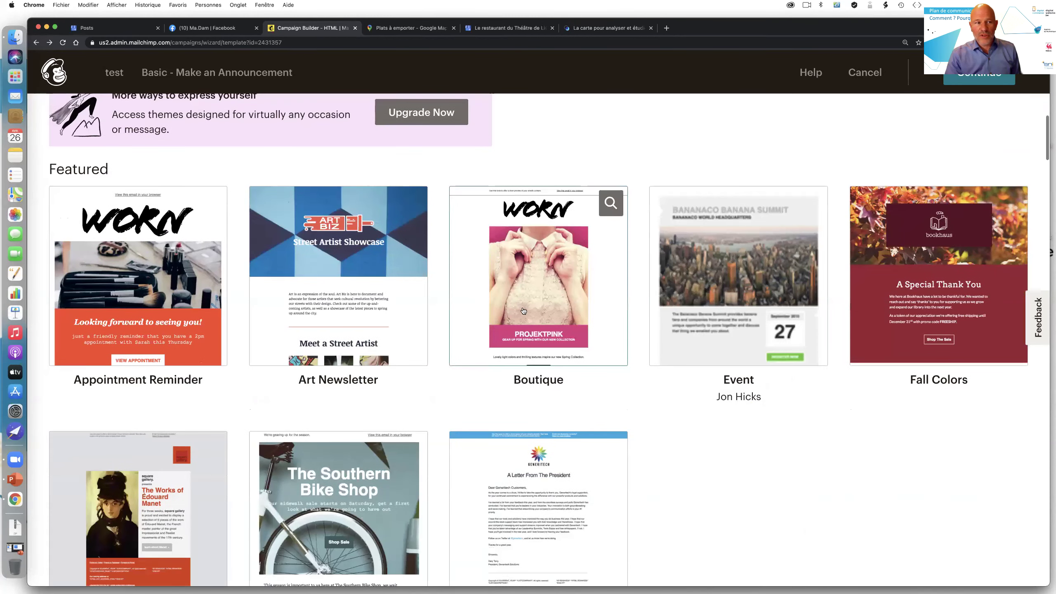
scroll(499, 299, down, 6)
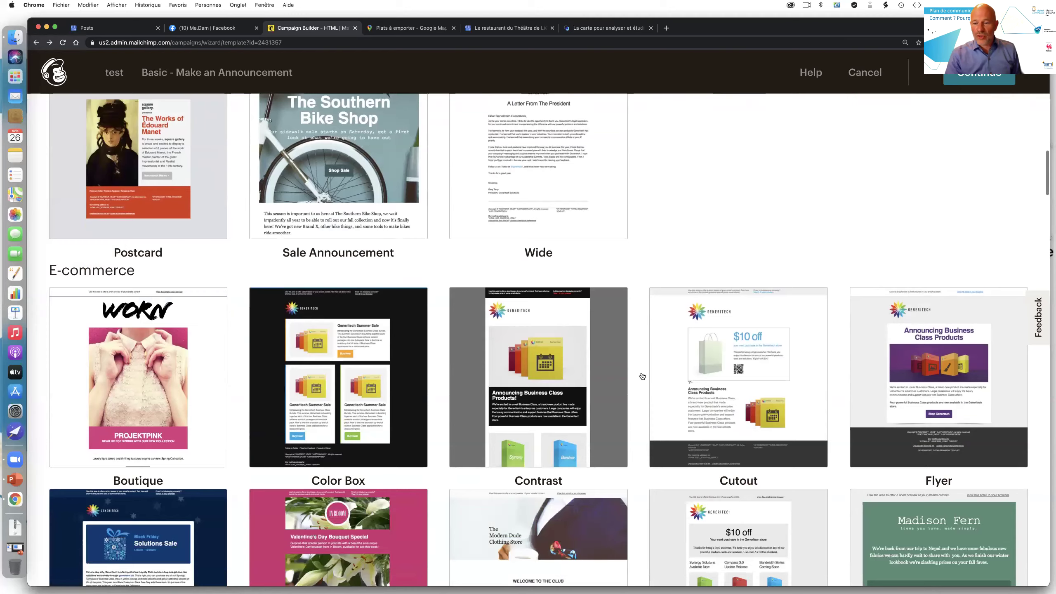
mouse_move(672, 375)
scroll(673, 374, down, 1)
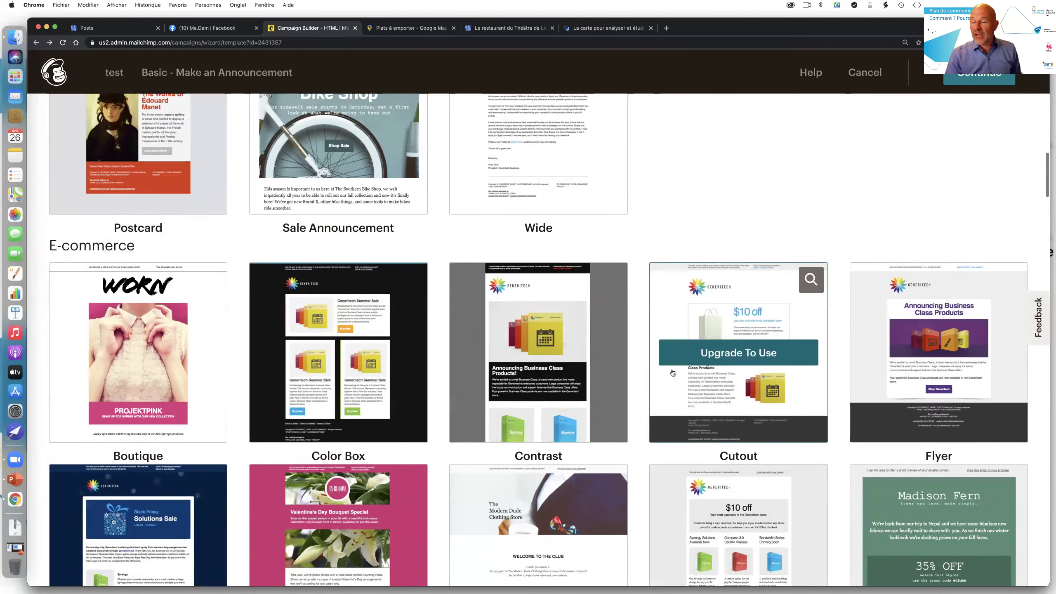
scroll(672, 372, up, 1)
scroll(672, 372, down, 6)
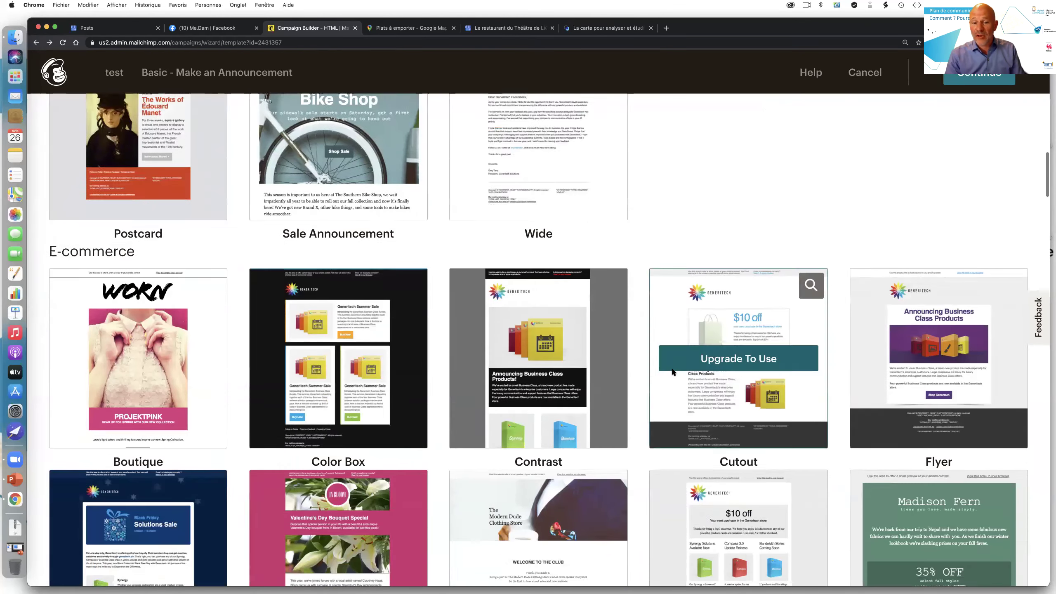
scroll(672, 372, down, 4)
scroll(538, 395, up, 5)
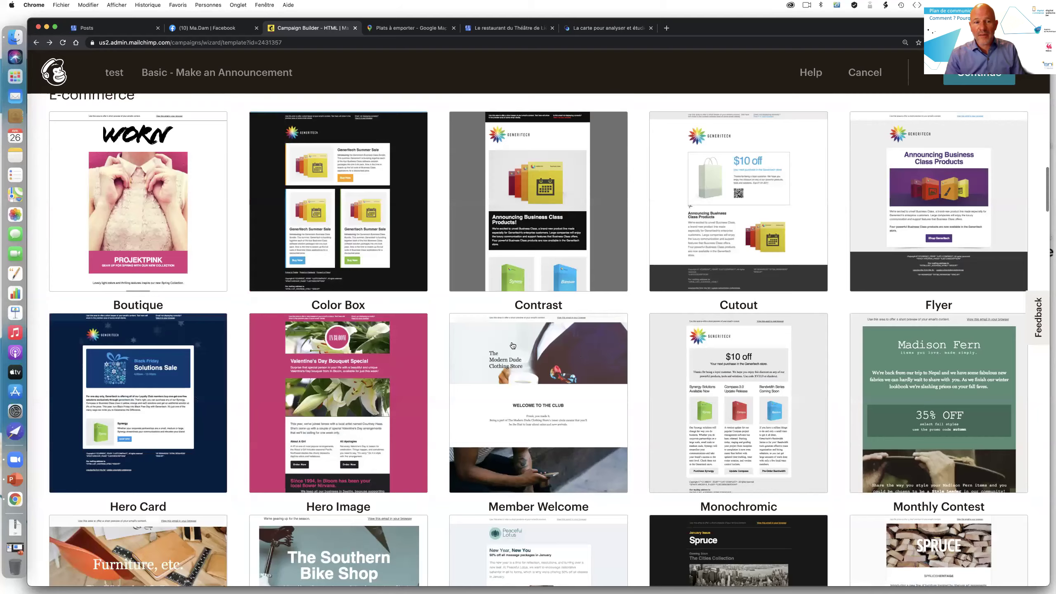
Try to switch the email's template to the featured Boutique theme, and return to the email editor
scroll(376, 361, down, 7)
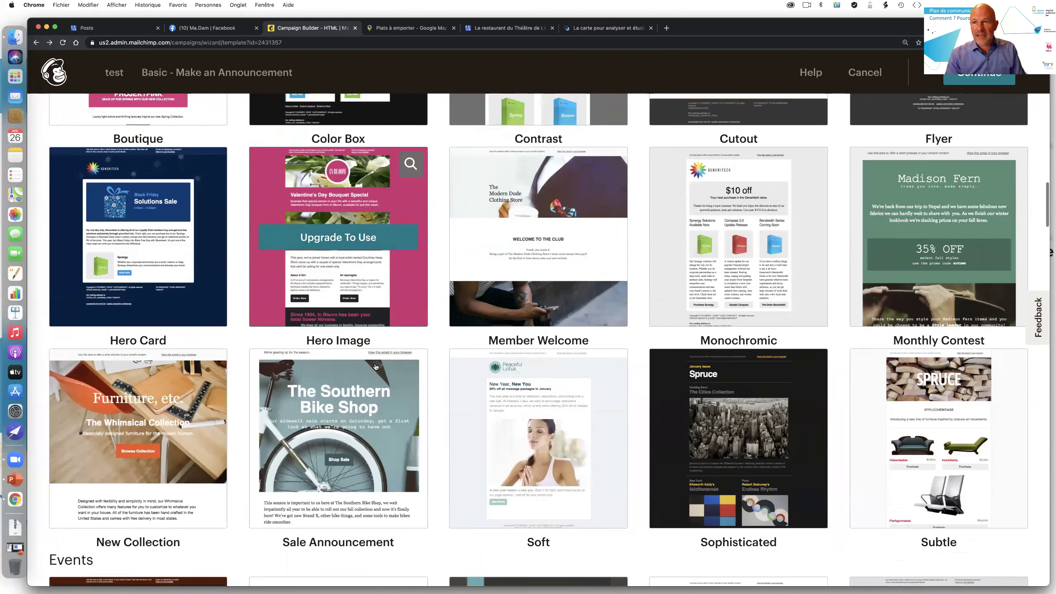
scroll(374, 360, up, 20)
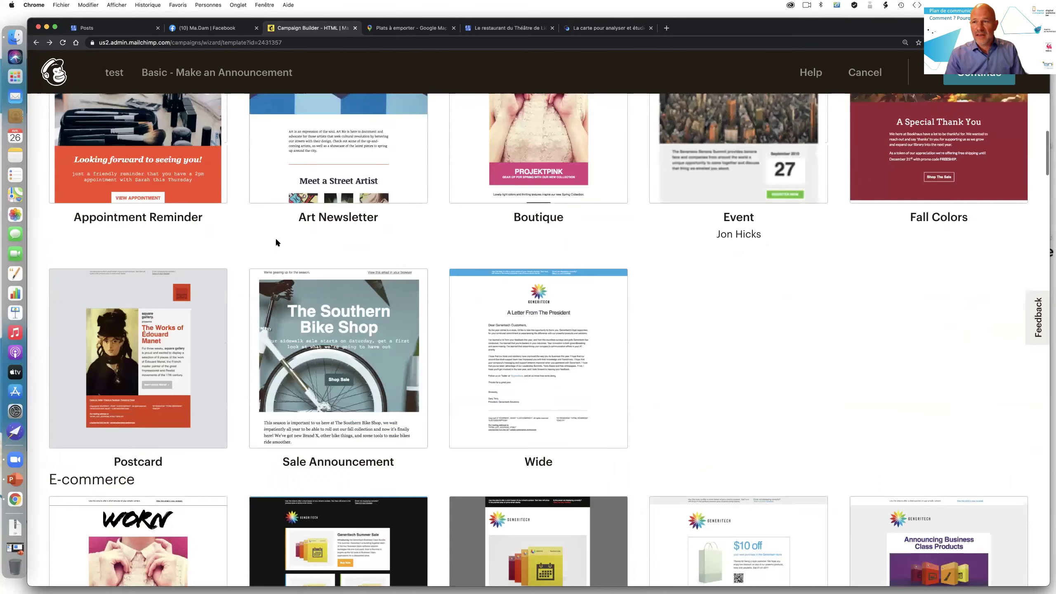
scroll(270, 240, up, 2)
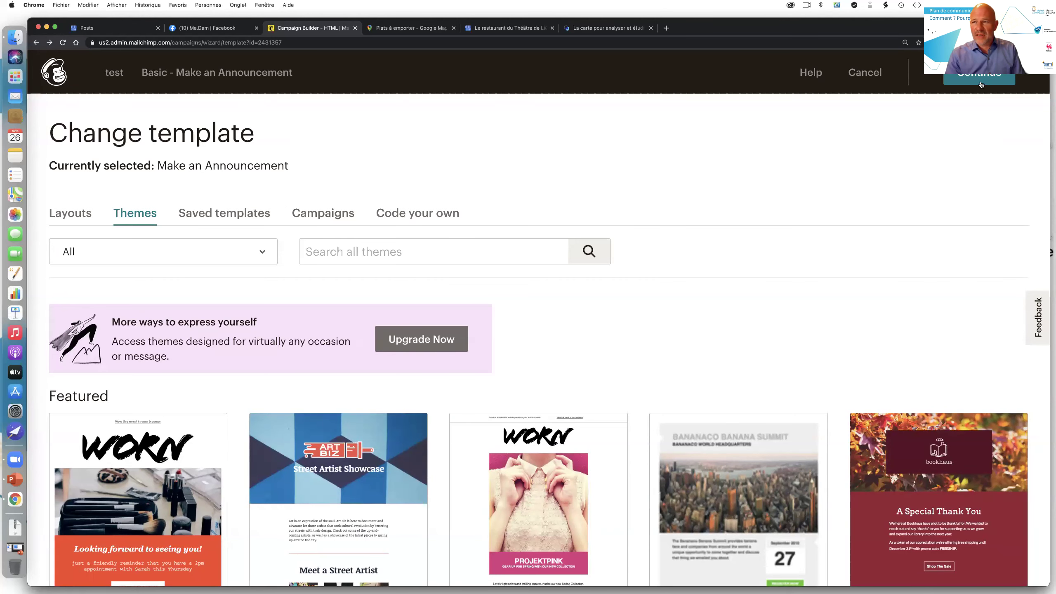
click(578, 460)
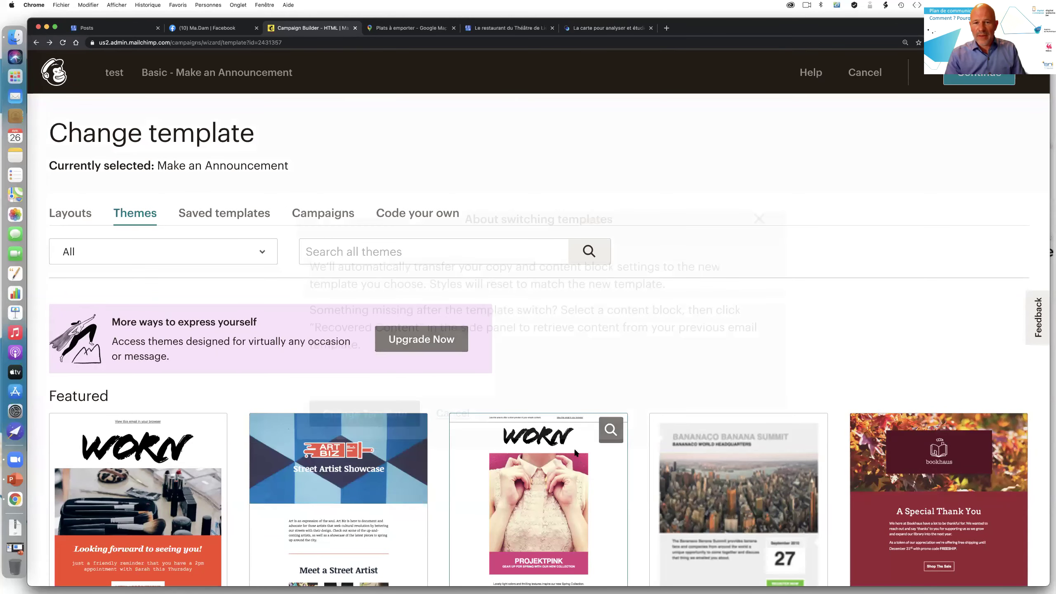
click(406, 416)
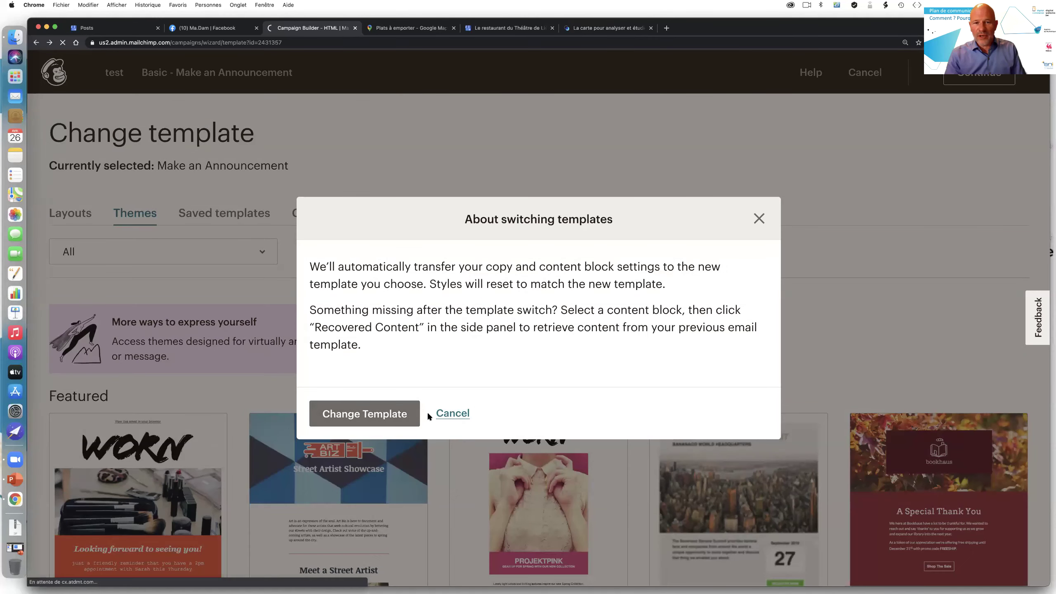
click(760, 217)
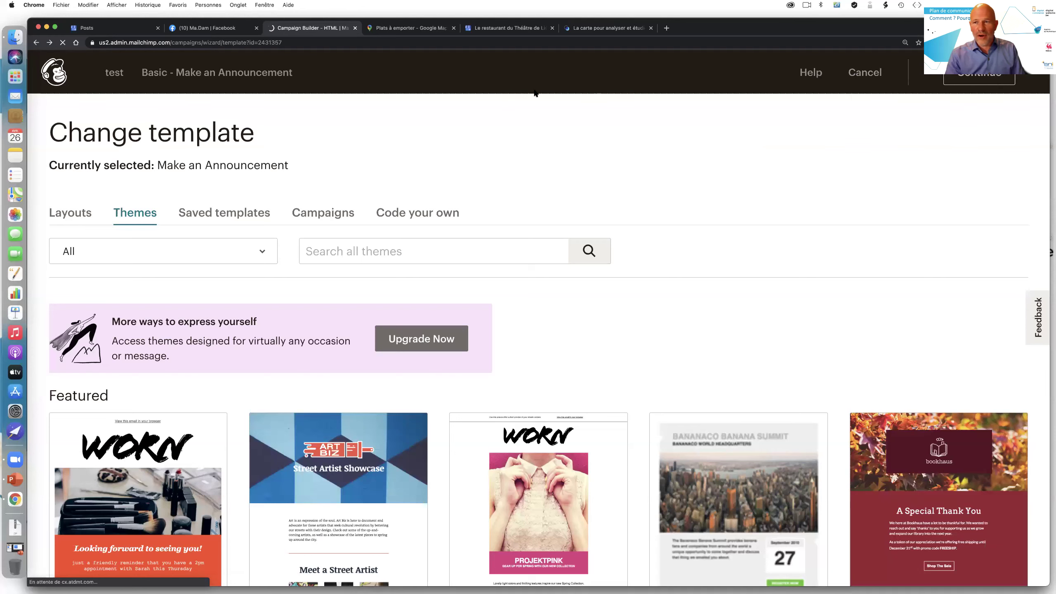
click(863, 73)
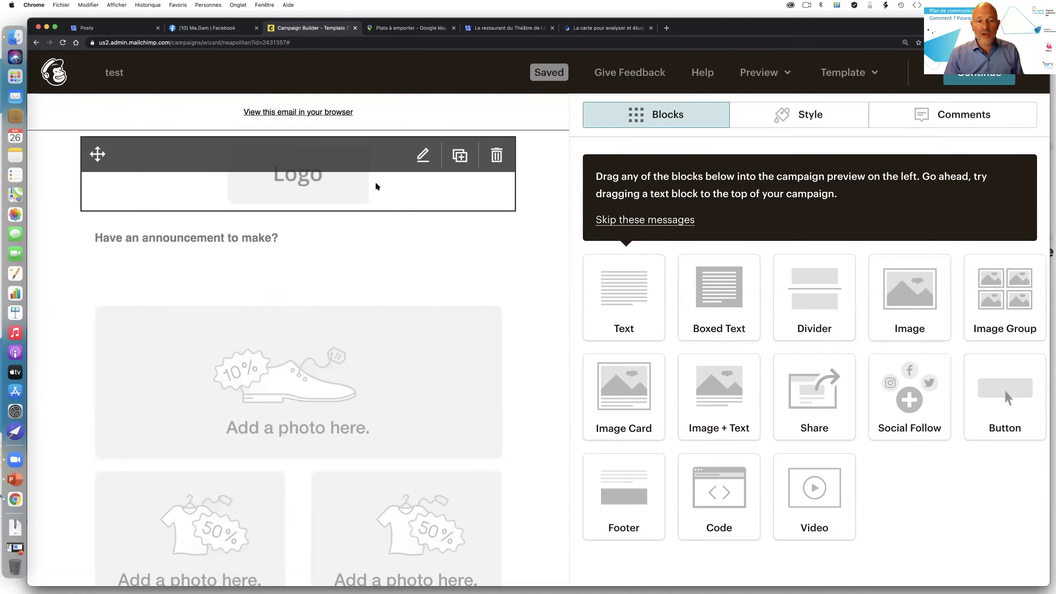
Review the announcement email's content from the logo and photo placeholders down to the call-to-action button
scroll(521, 328, down, 4)
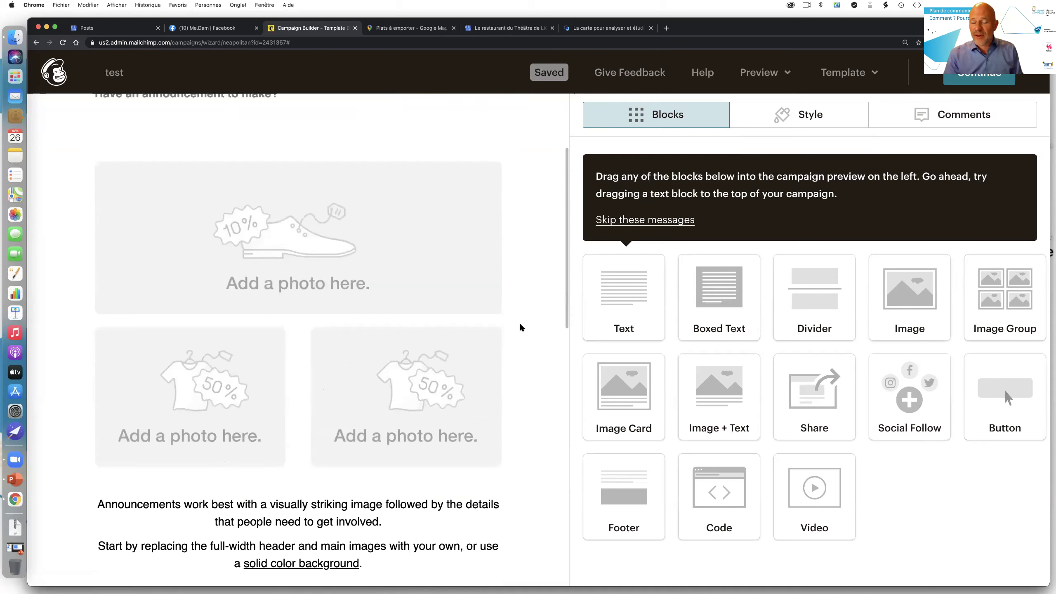
scroll(520, 327, down, 4)
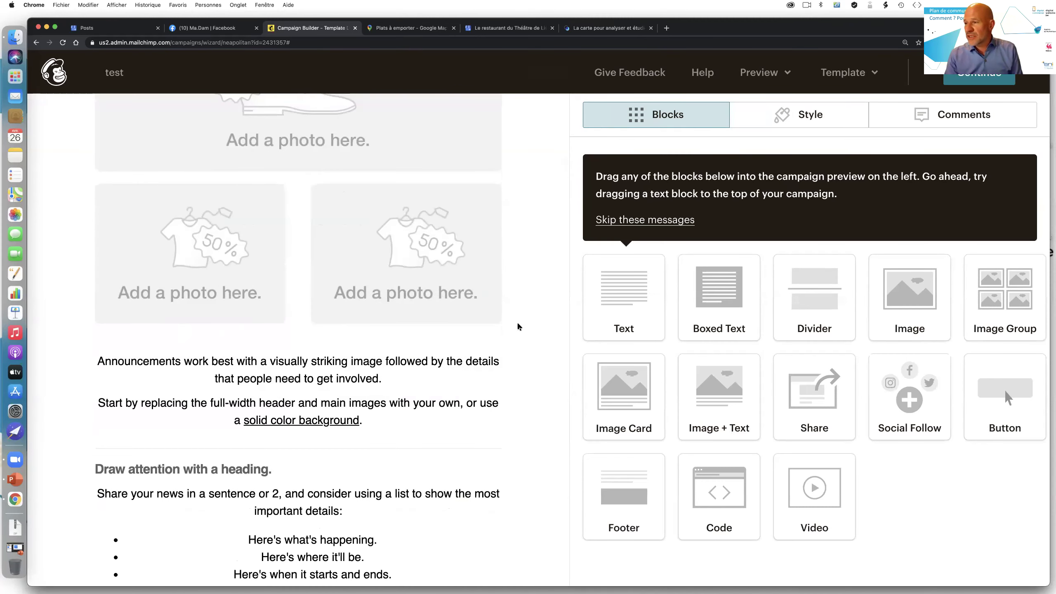
scroll(519, 327, down, 4)
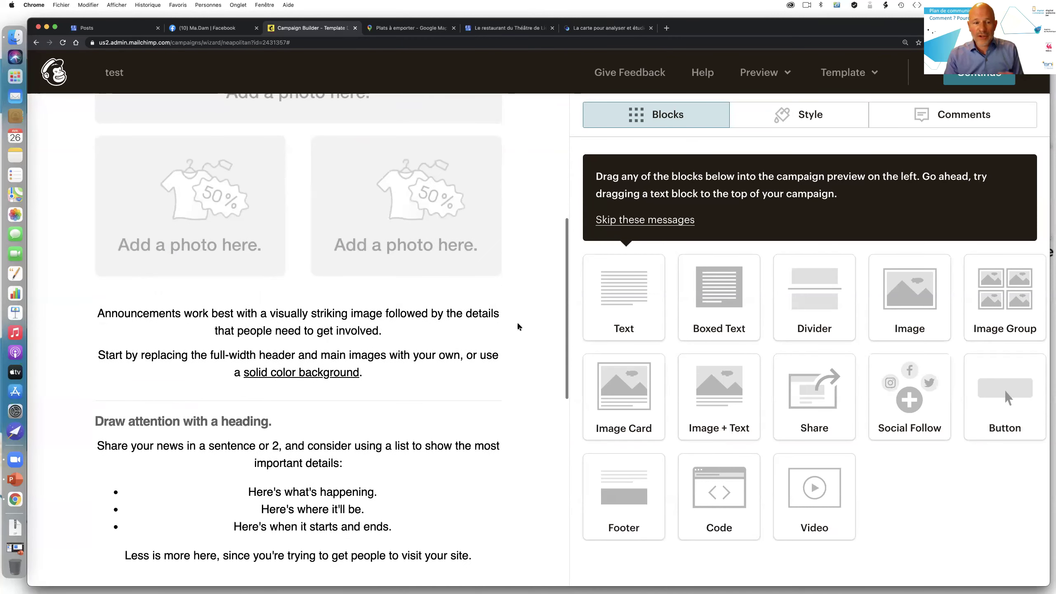
scroll(435, 324, up, 4)
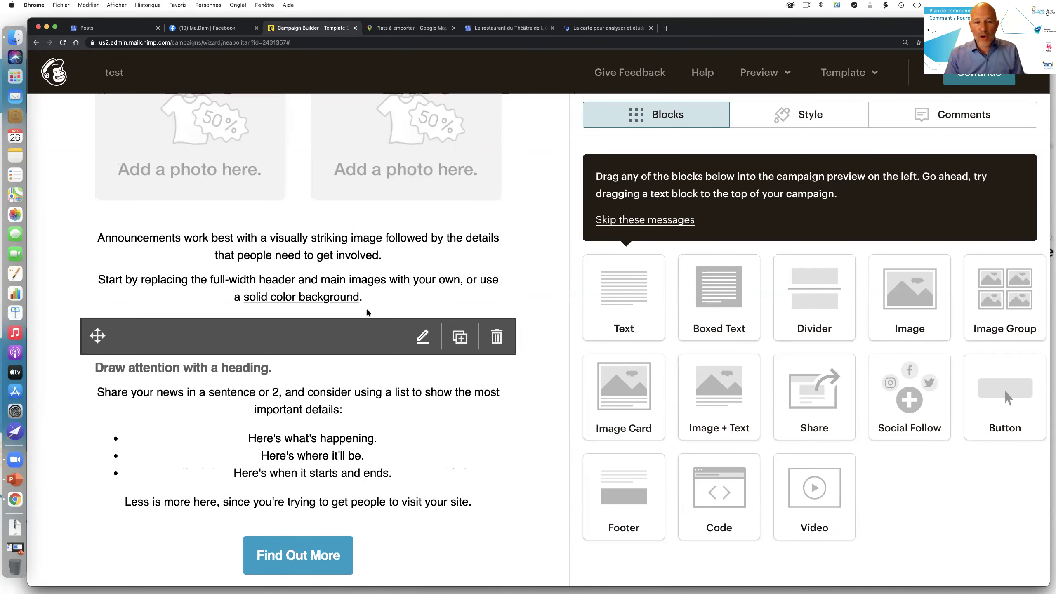
scroll(387, 352, up, 6)
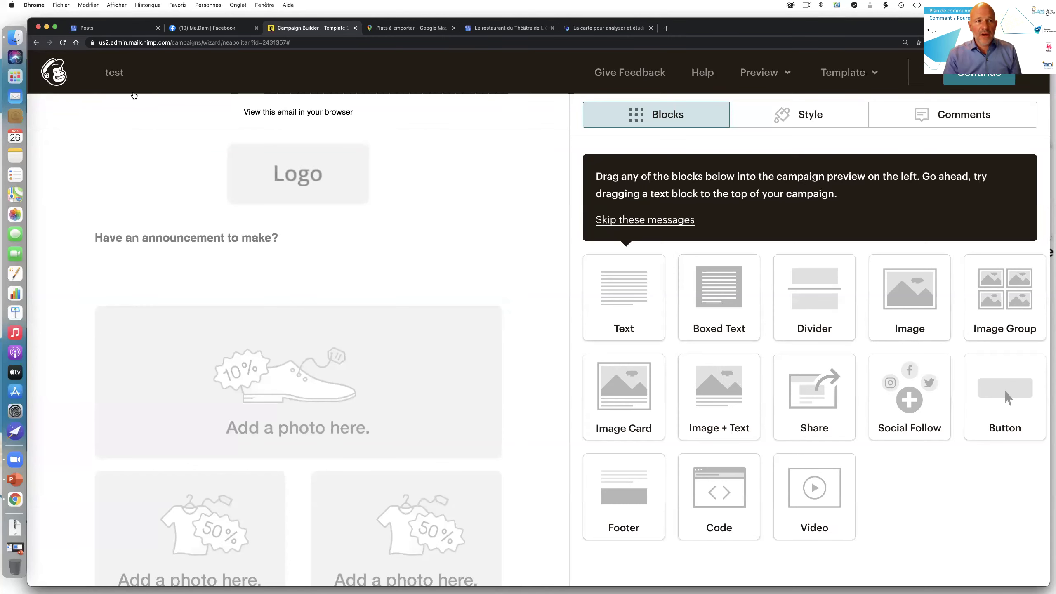
Return to the dashboard and review the most recent campaign's performance, the activity feed and the audience breakdown
click(60, 75)
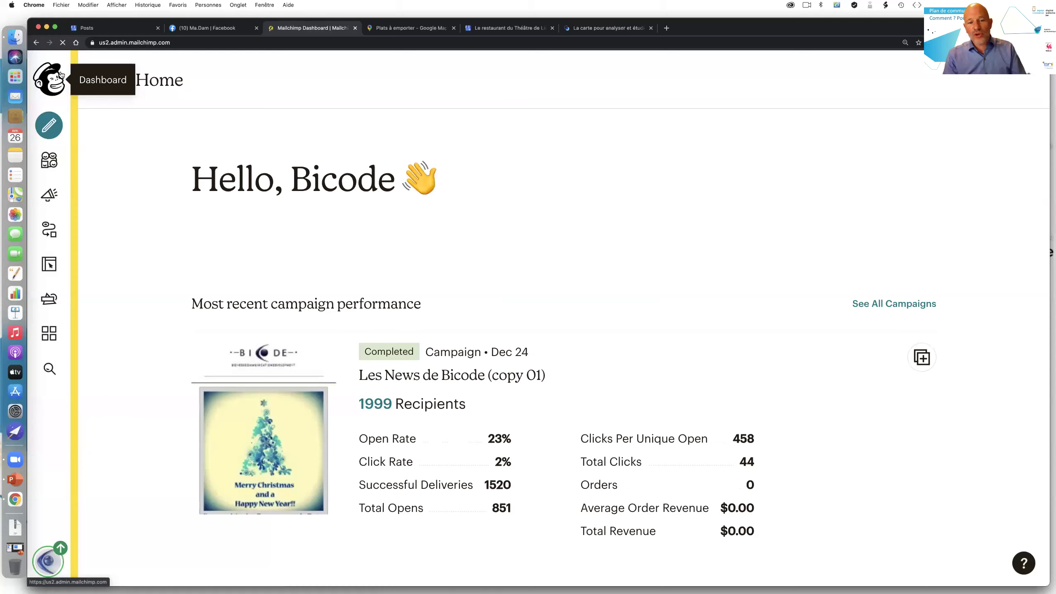
scroll(360, 241, down, 4)
scroll(361, 241, down, 6)
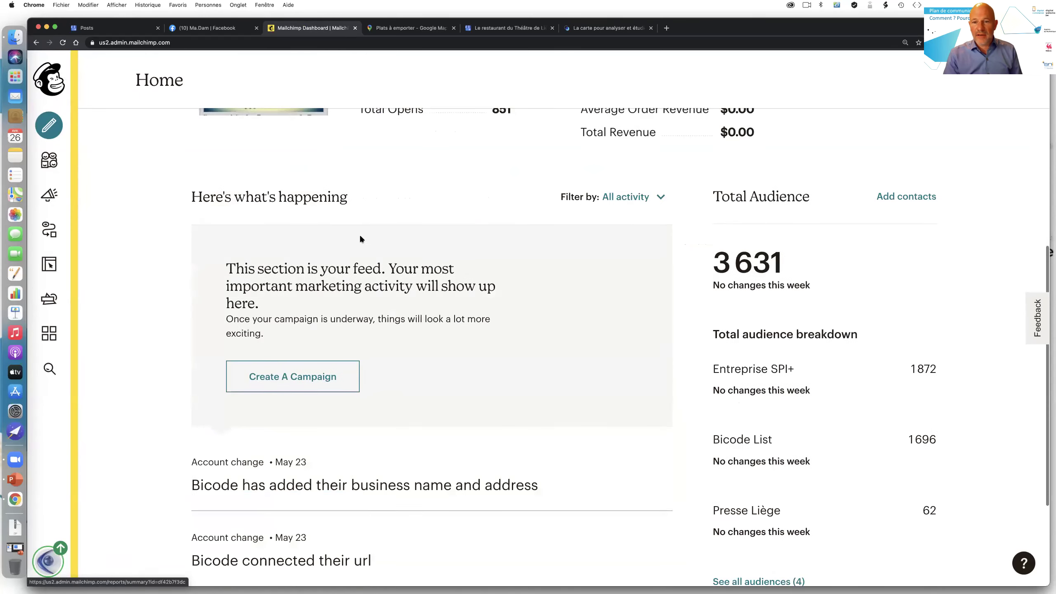
scroll(360, 235, down, 2)
scroll(362, 237, down, 2)
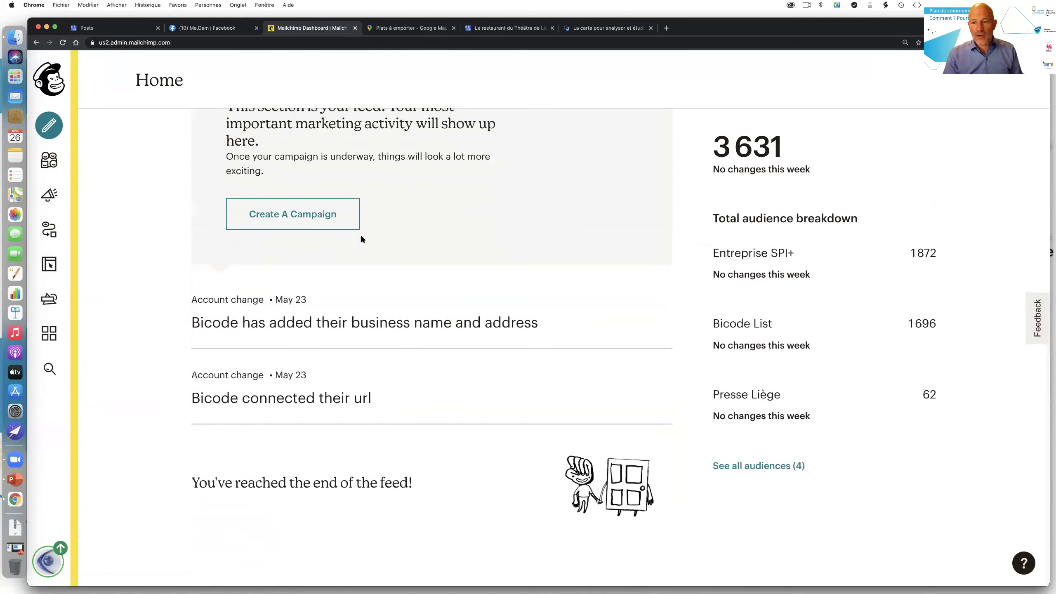
scroll(361, 235, up, 7)
scroll(361, 239, up, 5)
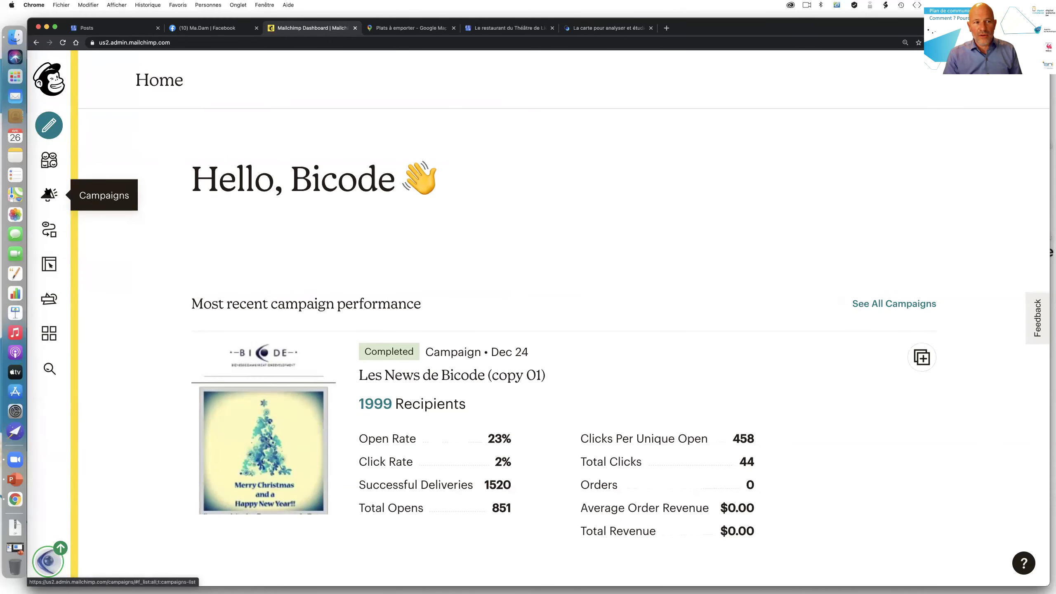
Open the list of all campaigns and examine the current audience's contact figures and the draft campaigns
click(47, 190)
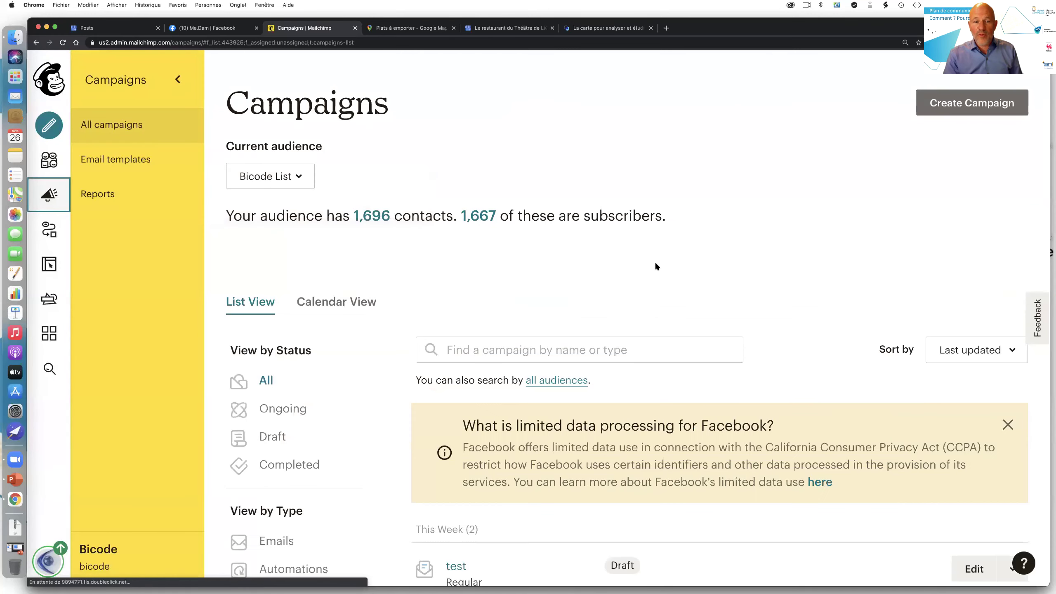
scroll(655, 262, down, 6)
scroll(652, 260, up, 4)
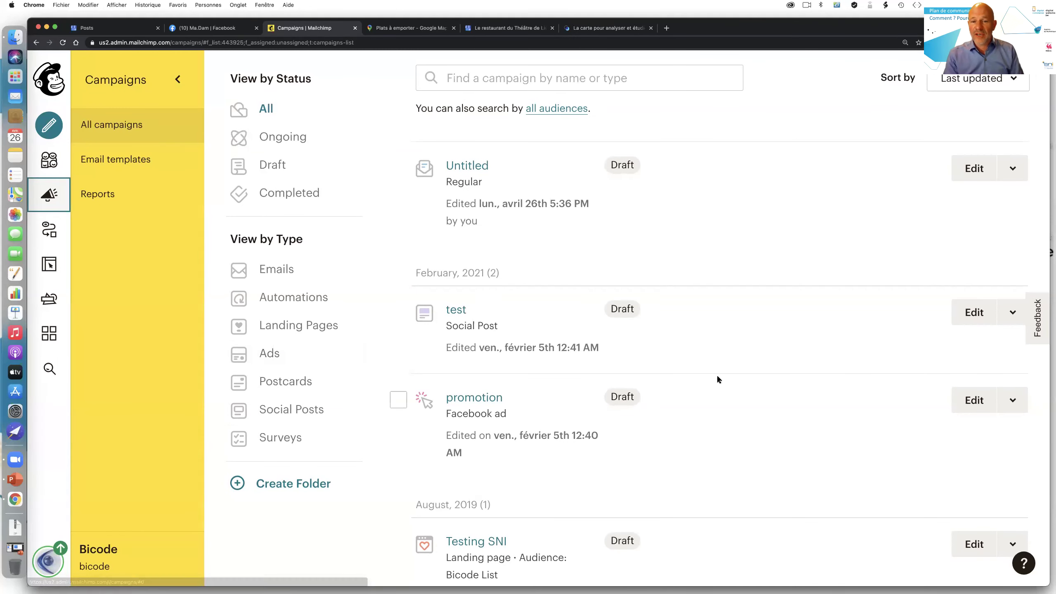
scroll(716, 375, up, 6)
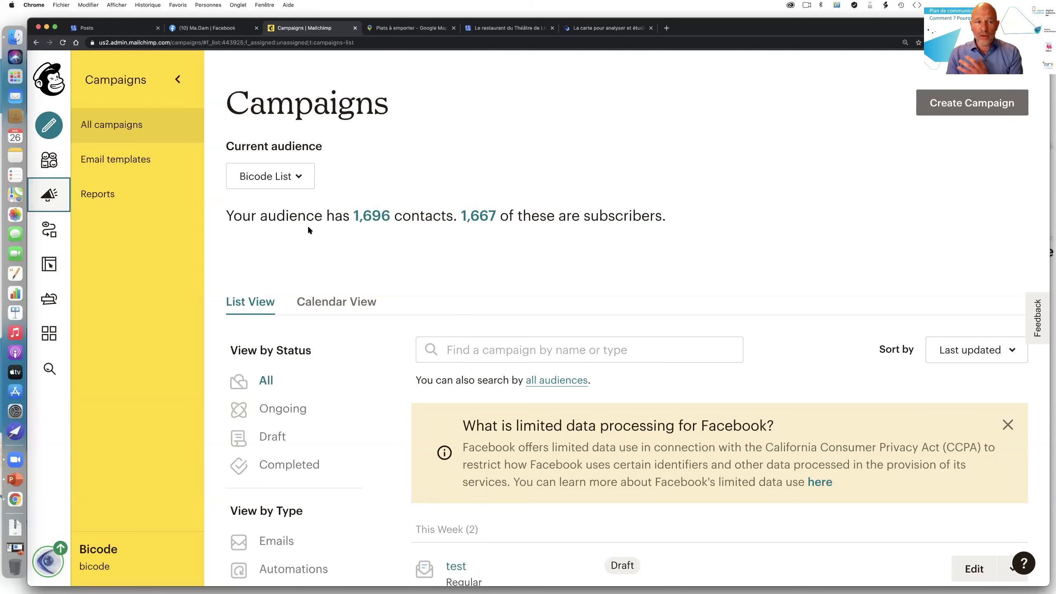
scroll(508, 249, down, 1)
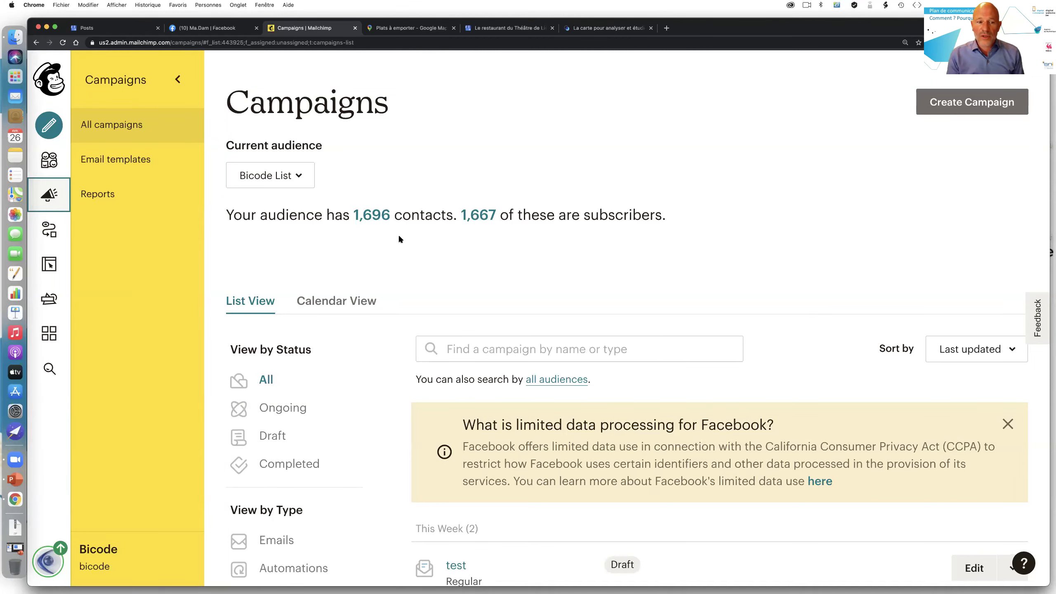
scroll(319, 247, down, 2)
scroll(316, 250, up, 2)
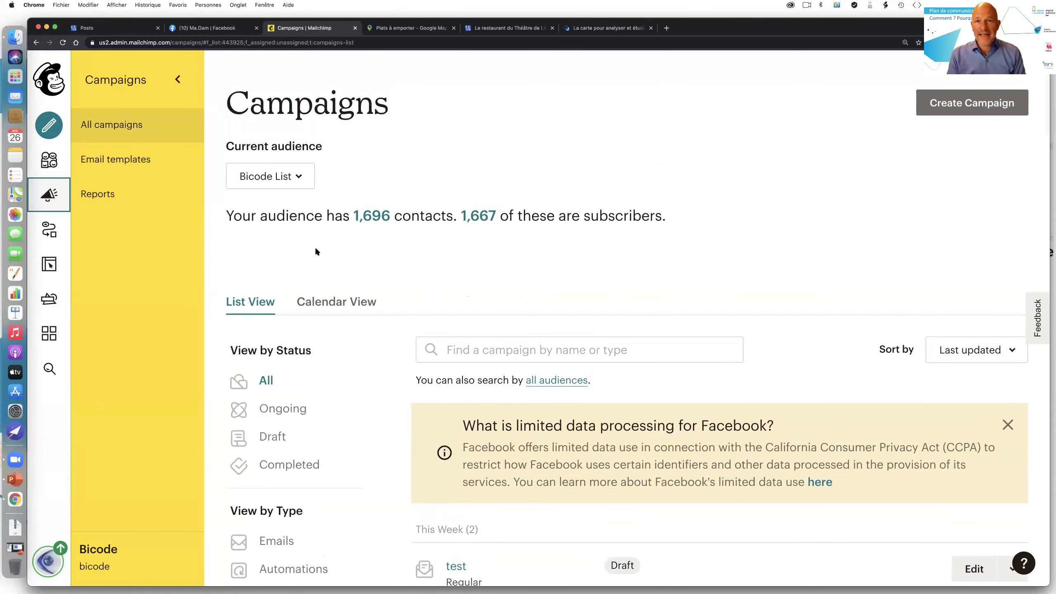